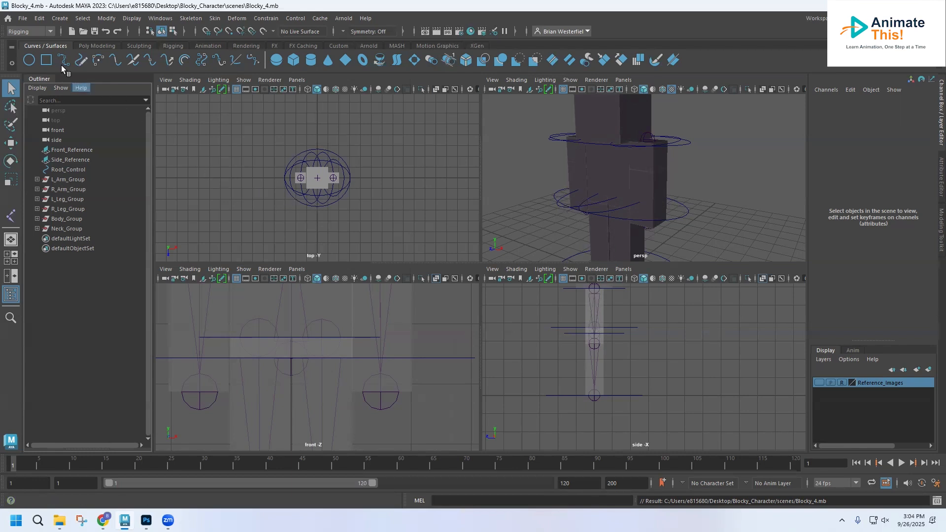
- Set the project to the Blocky_Character folder on the Desktop
left_click(23, 18)
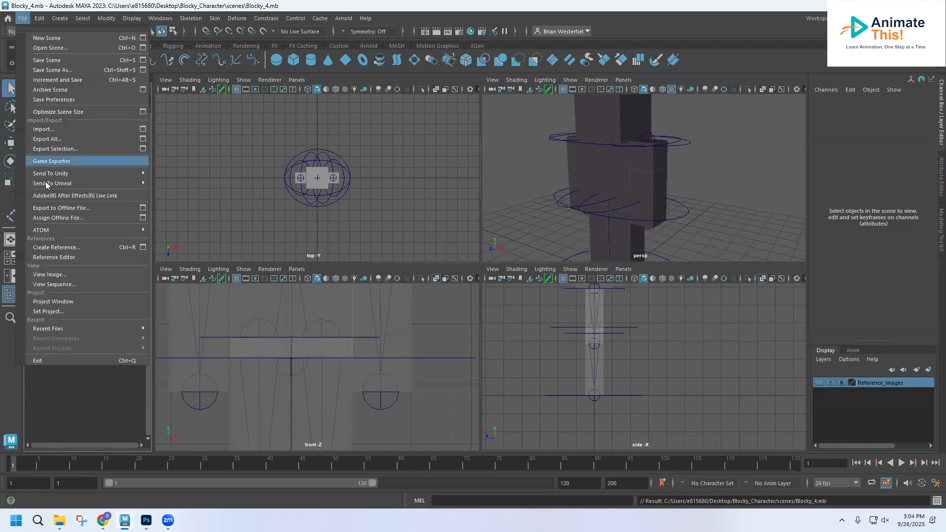
left_click(63, 311)
left_click(279, 132)
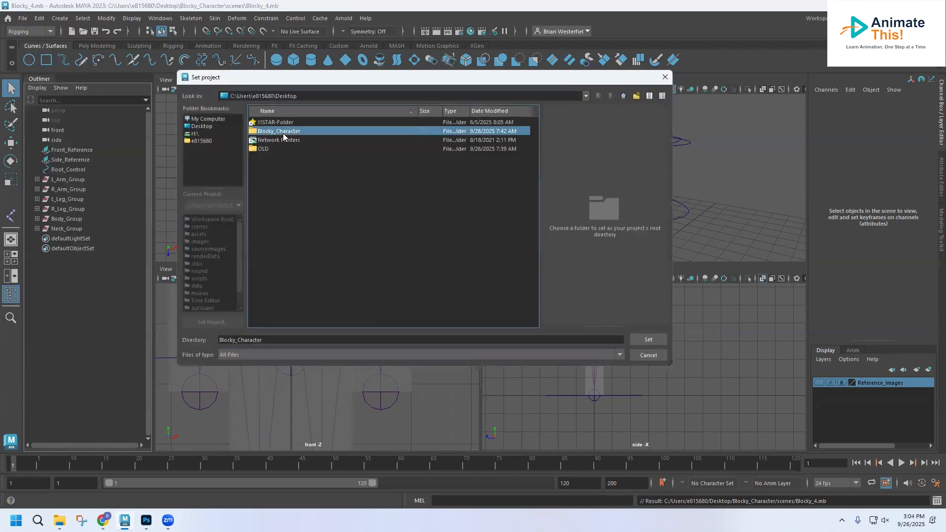
left_click(646, 340)
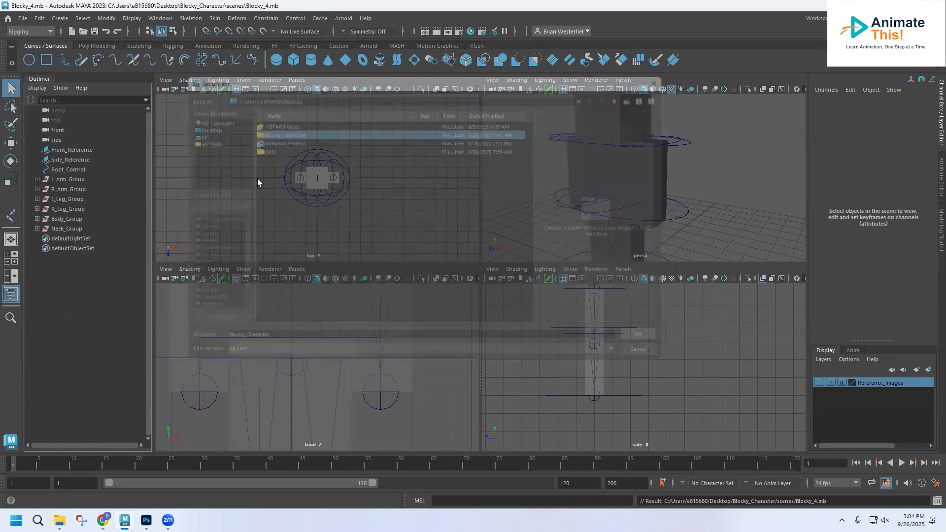
- Open the scene Blocky_4.mb from the project's scenes folder
left_click(24, 19)
left_click(47, 48)
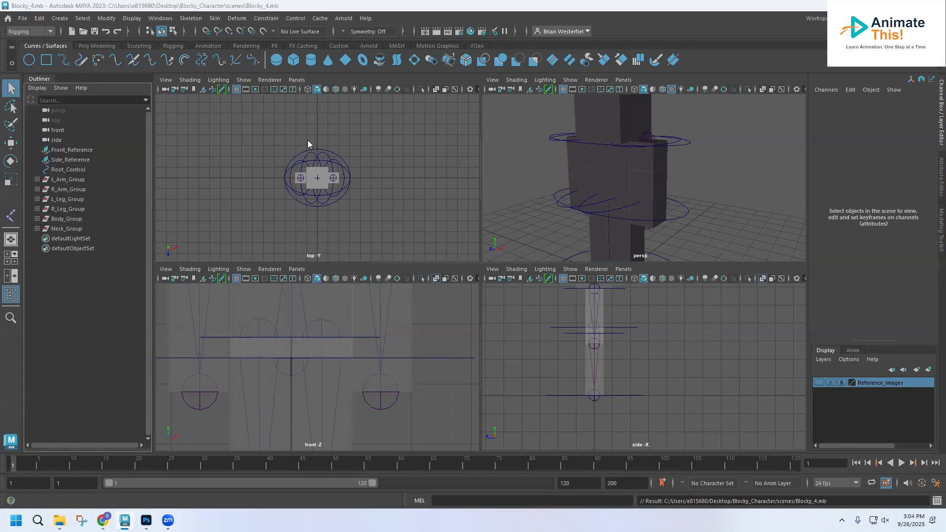
left_click(269, 159)
double_click(270, 159)
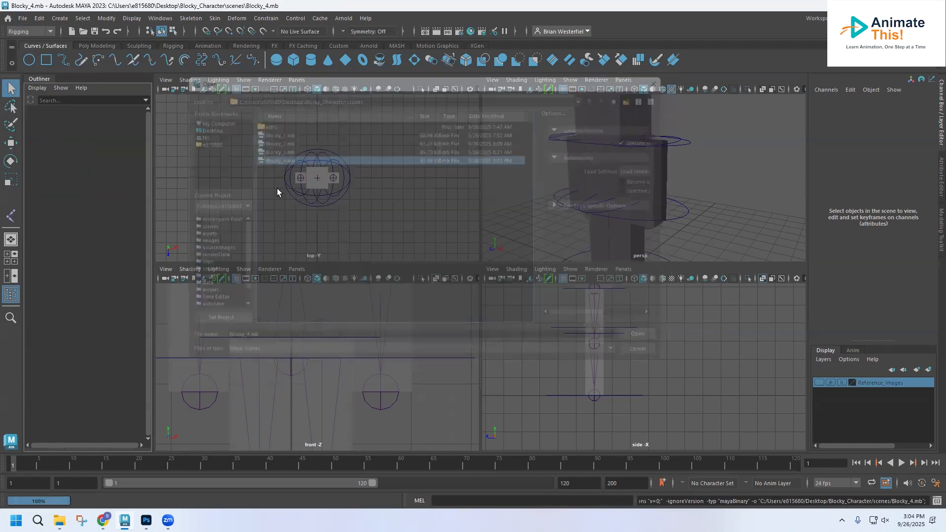
- Save the scene under the new name Blocky_5.mb in the scenes folder
left_click(22, 19)
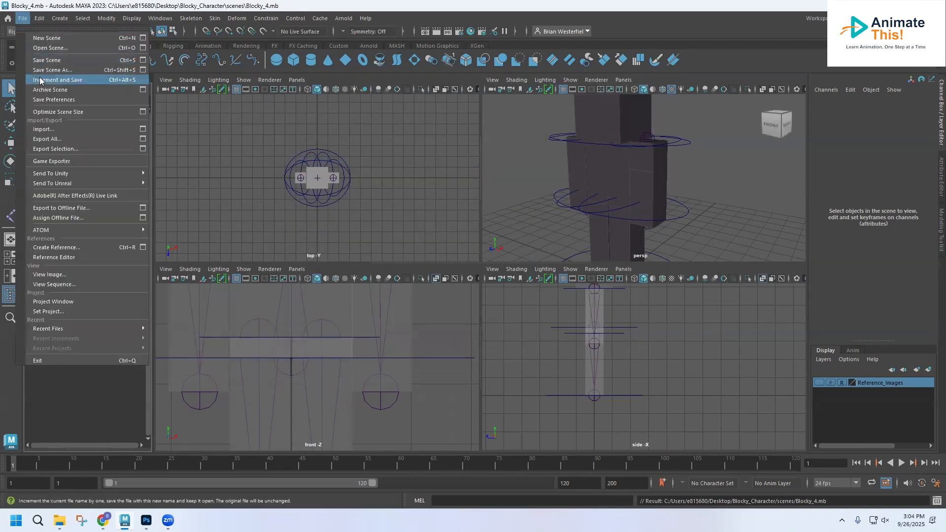
left_click(59, 74)
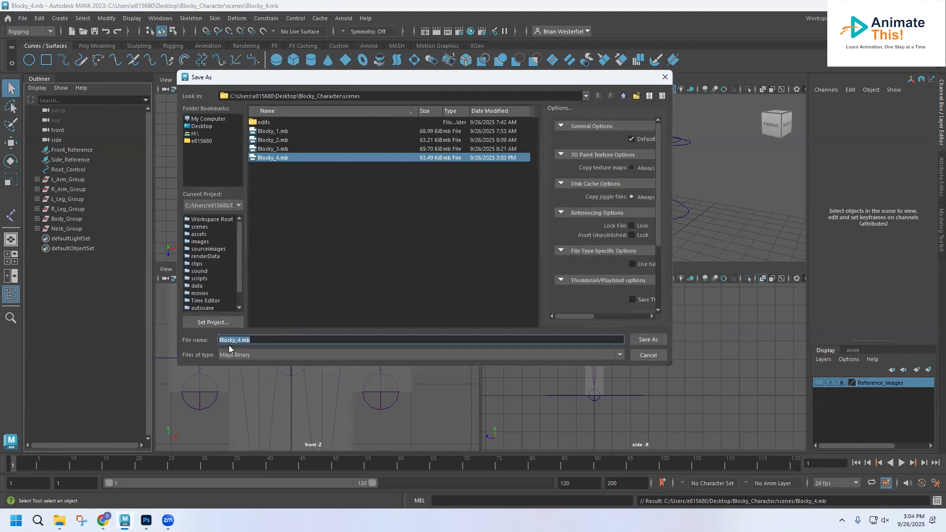
left_click(241, 340)
key("BackSpace")
type("5")
key("Return")
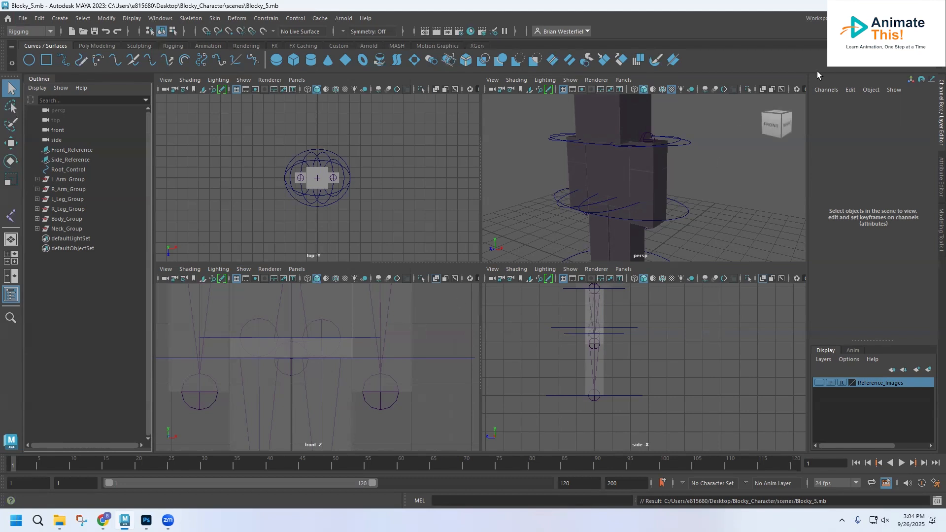
- Switch to the modeling workspace and back, and reset the original workspace to its default layout
left_click(884, 18)
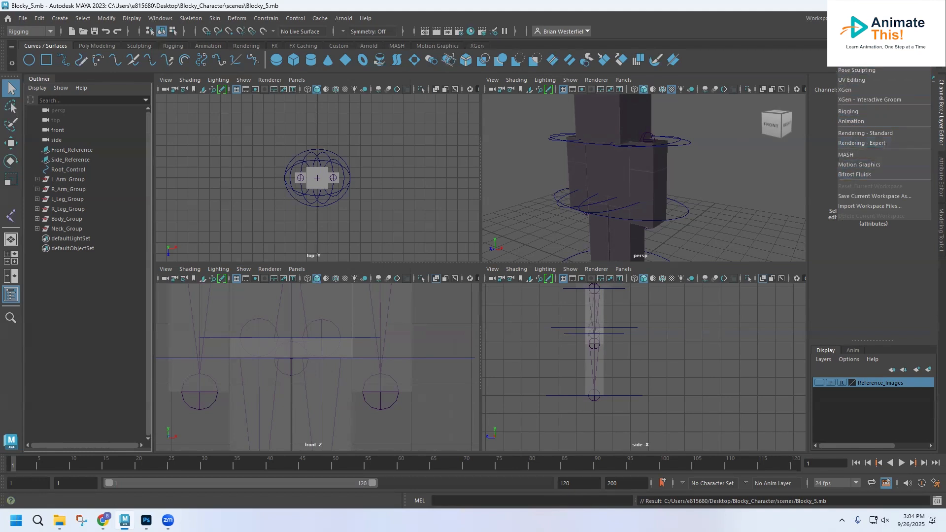
left_click(858, 48)
left_click(862, 19)
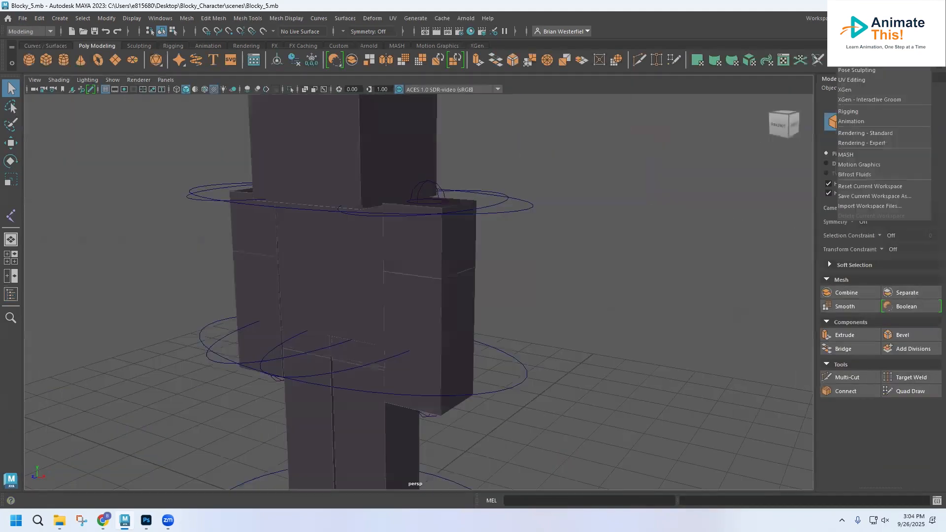
left_click(859, 38)
left_click(862, 18)
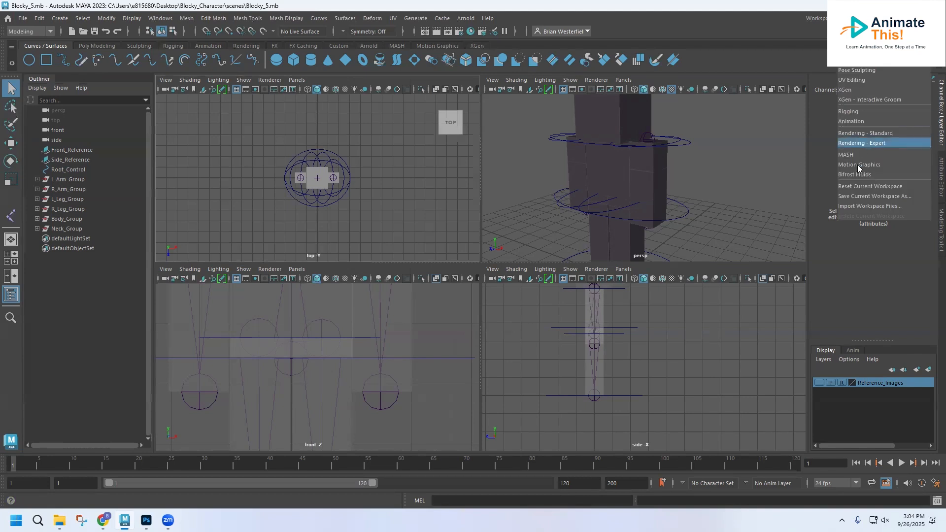
left_click(859, 187)
- Examine the whole character in the perspective view and identify the left arm's joint and mesh
scroll(374, 272, "down", 8)
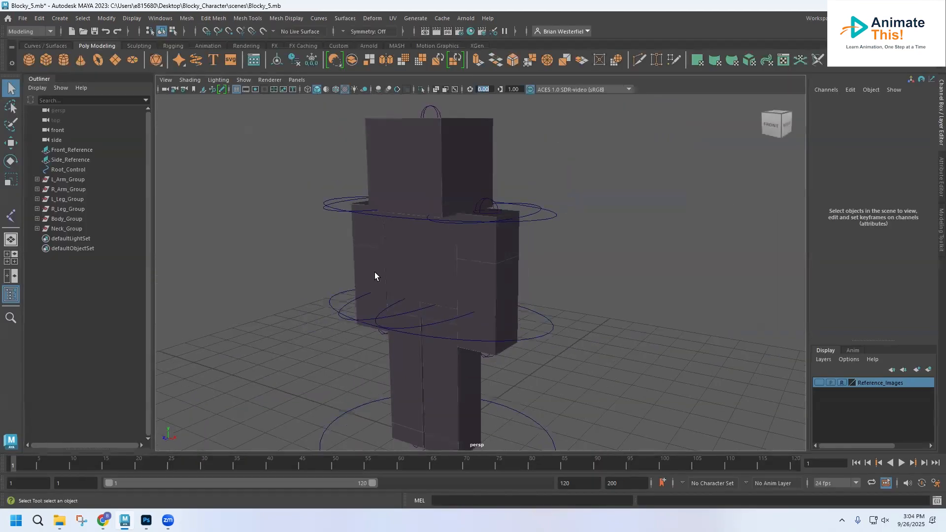
left_click_drag(374, 266, 349, 269, "alt")
scroll(348, 267, "up", 4)
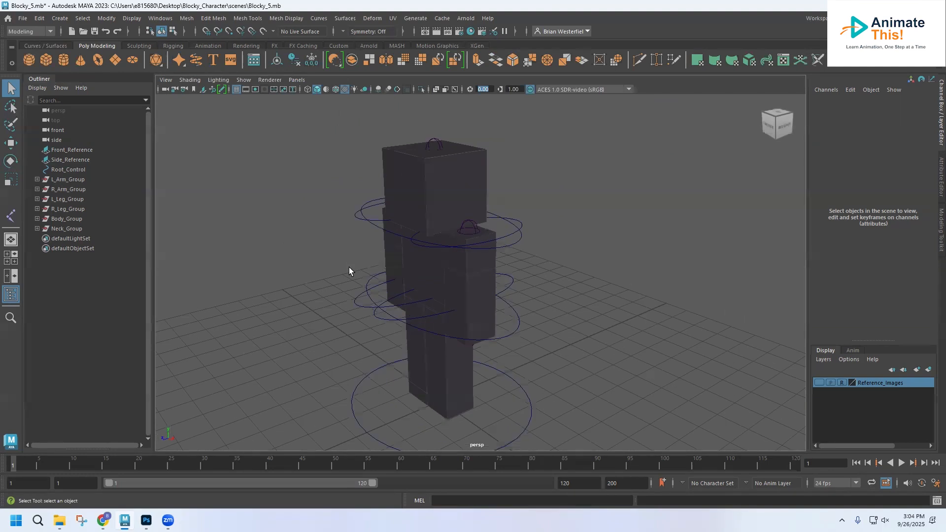
middle_click_drag(346, 267, 396, 251, "alt")
scroll(396, 252, "down", 3)
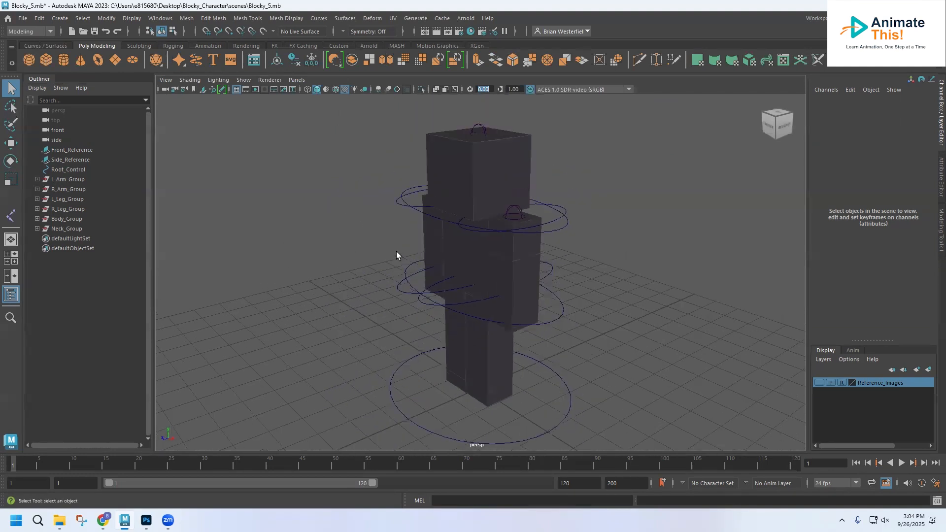
left_click_drag(376, 247, 459, 248, "alt")
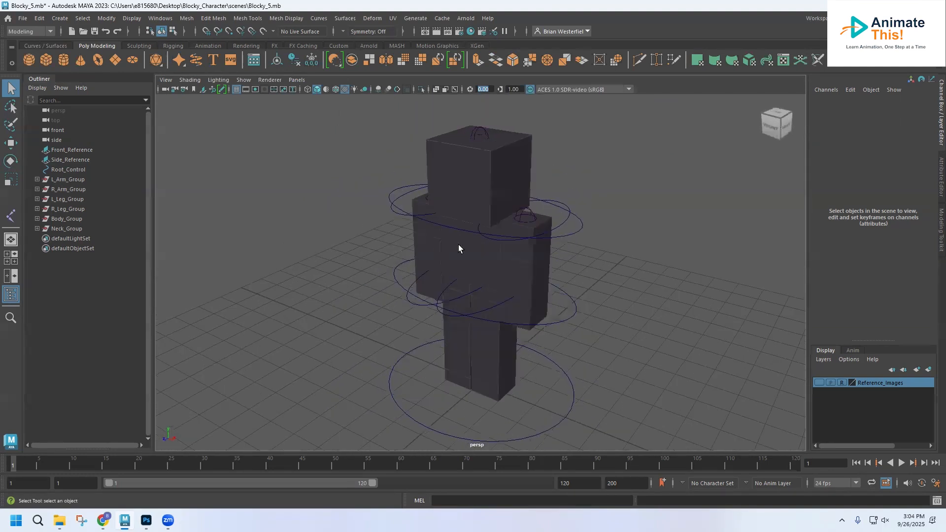
left_click(526, 217)
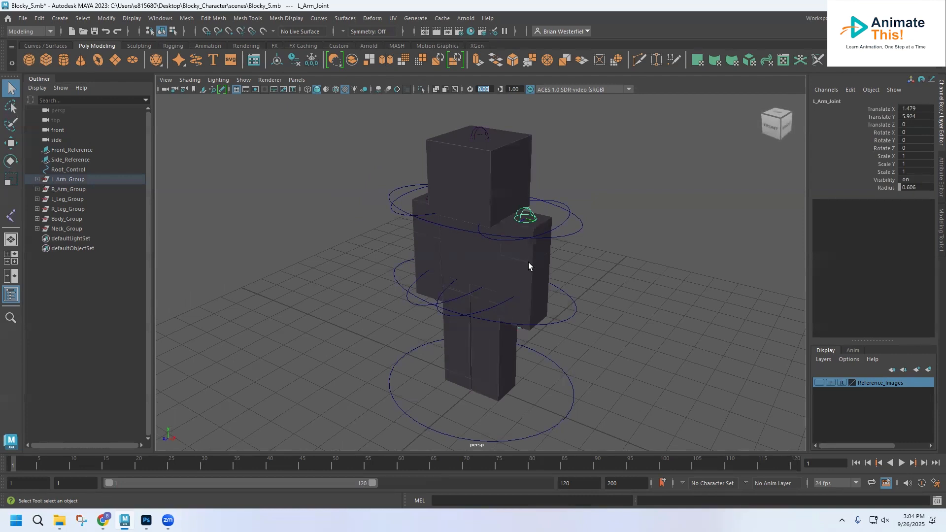
left_click(532, 280)
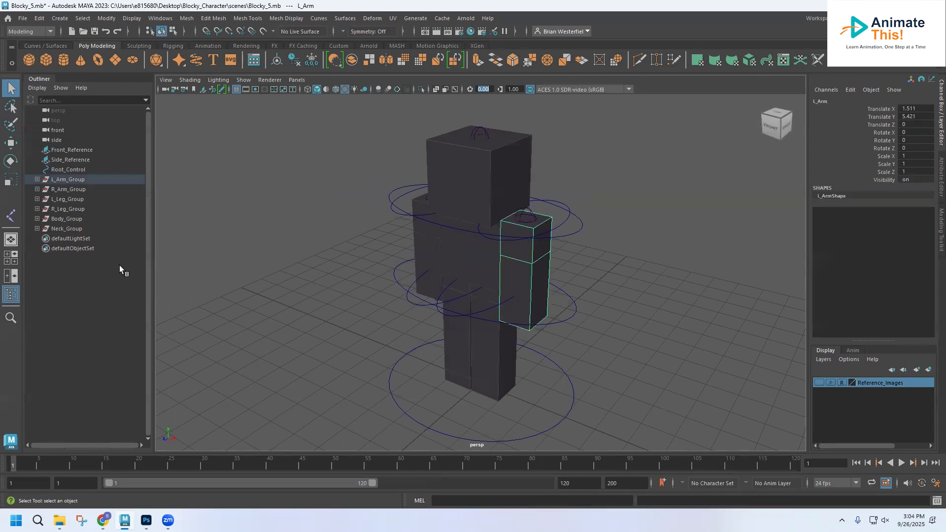
- Bind the L_Arm mesh to L_Arm_Joint with Bind Skin from the Rigging menu set
left_click(38, 180)
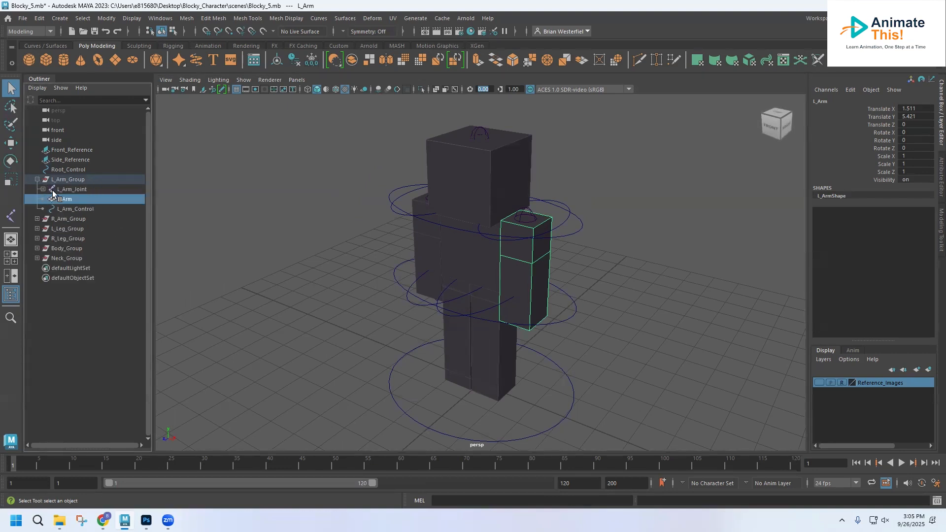
left_click(73, 189)
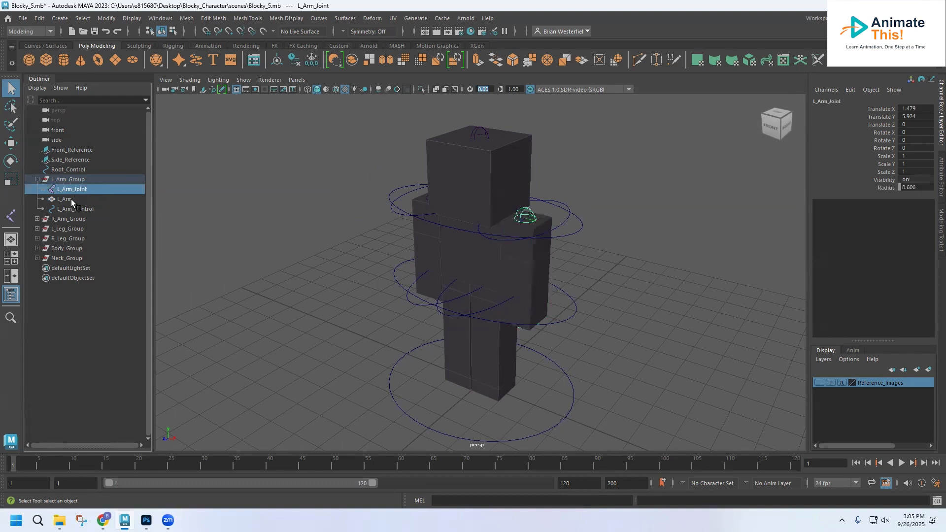
left_click(71, 199, "ctrl")
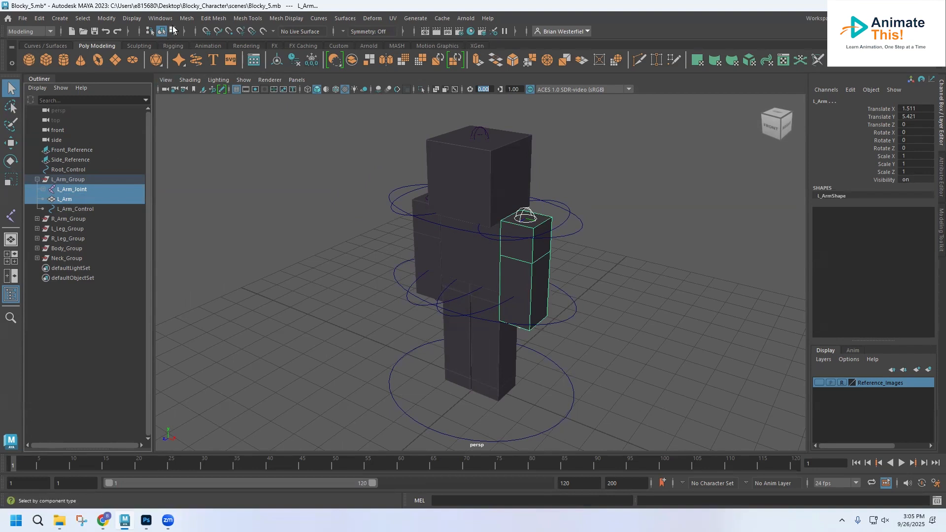
left_click(44, 32)
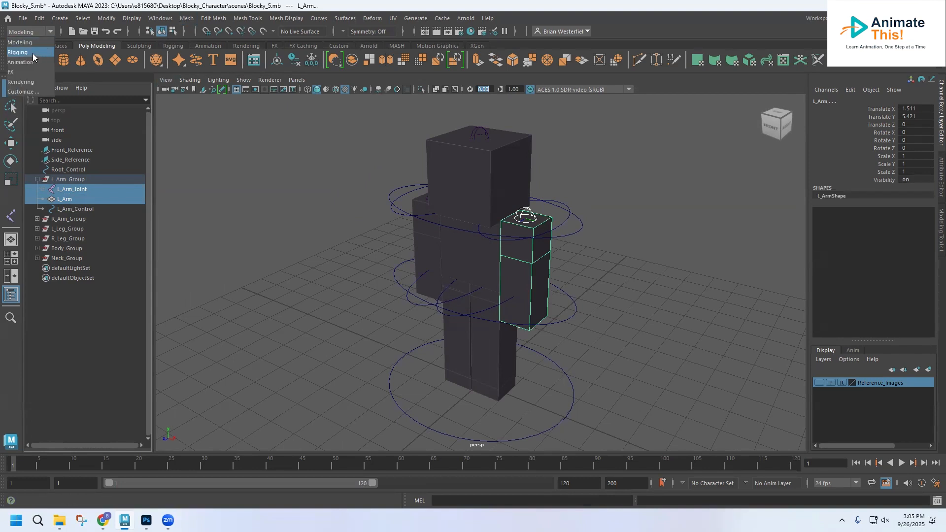
left_click(33, 53)
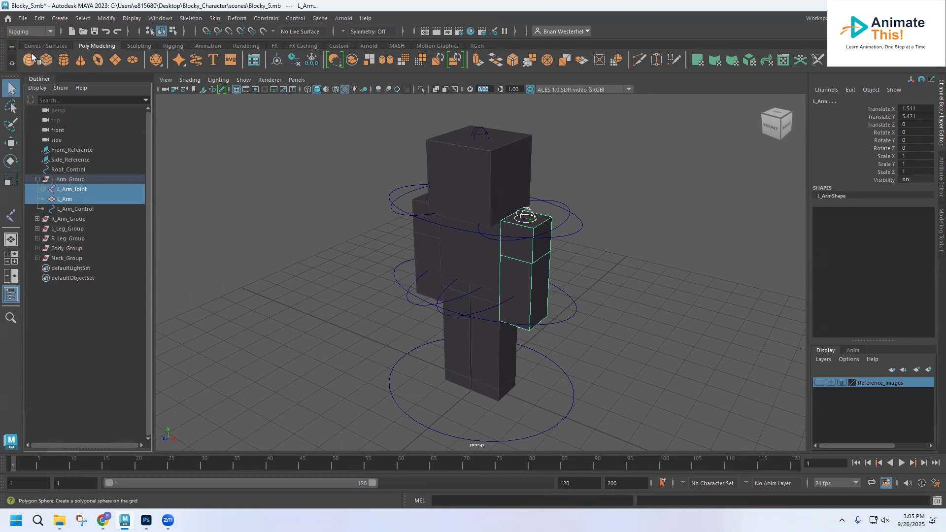
left_click(214, 18)
left_click(231, 46)
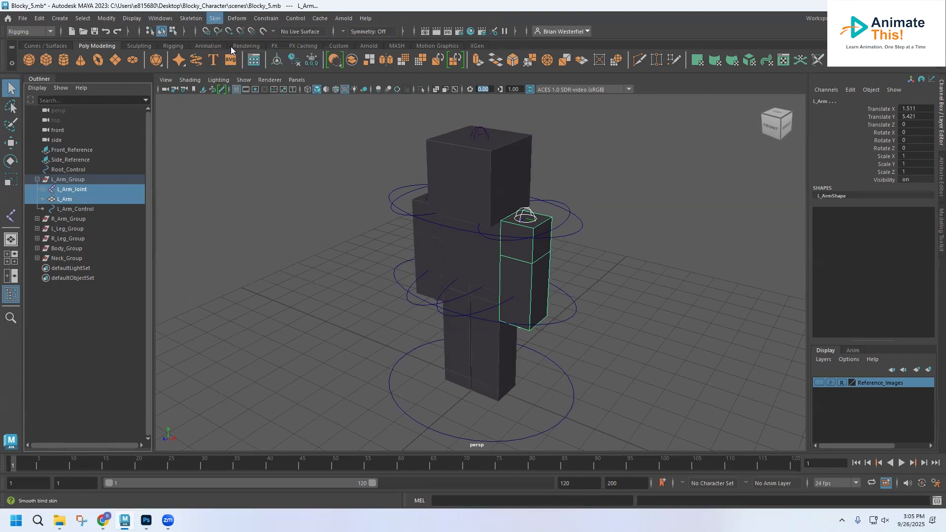
- Test the left arm's binding by rotating L_Arm_Joint about 37° around Y, and undo the rotation
left_click(11, 161)
left_click_drag(507, 193, 503, 224)
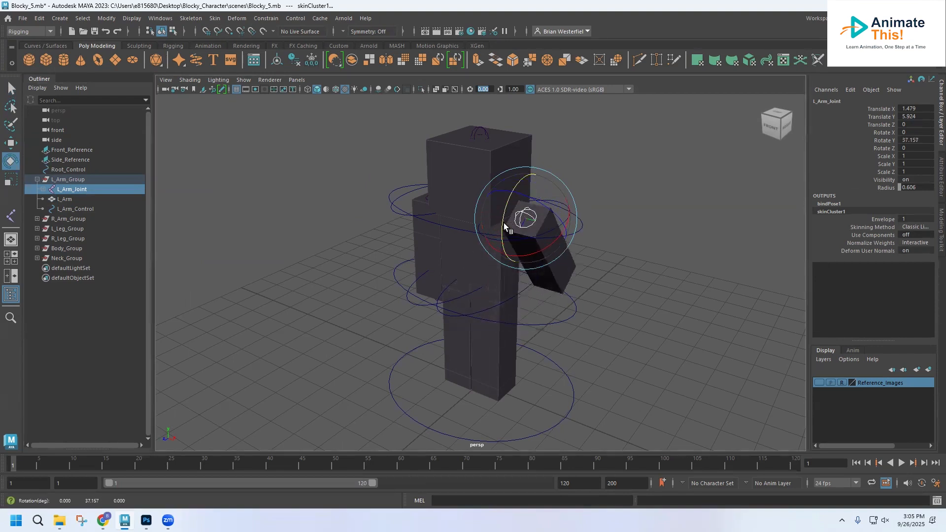
key("ctrl+z")
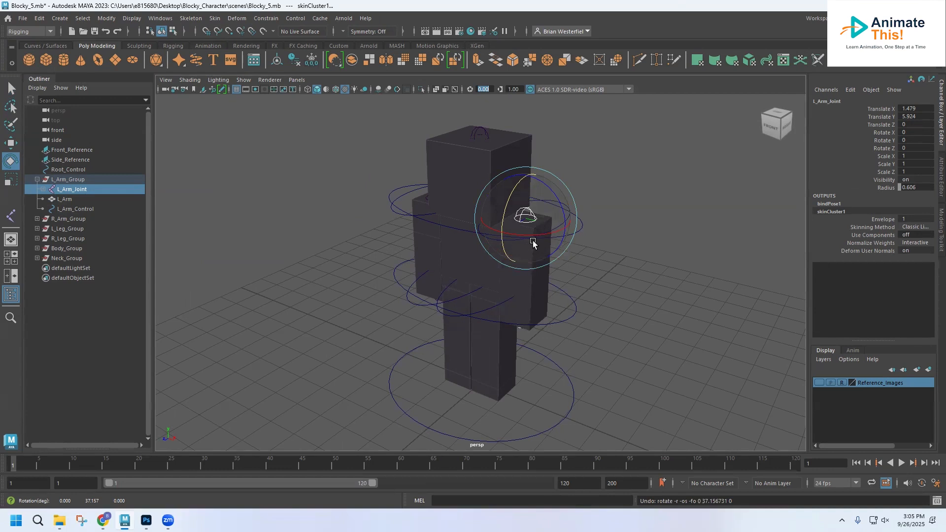
- Bind the R_Arm mesh in R_Arm_Group to R_Arm_Joint with Bind Skin
left_click(37, 179)
left_click(37, 189)
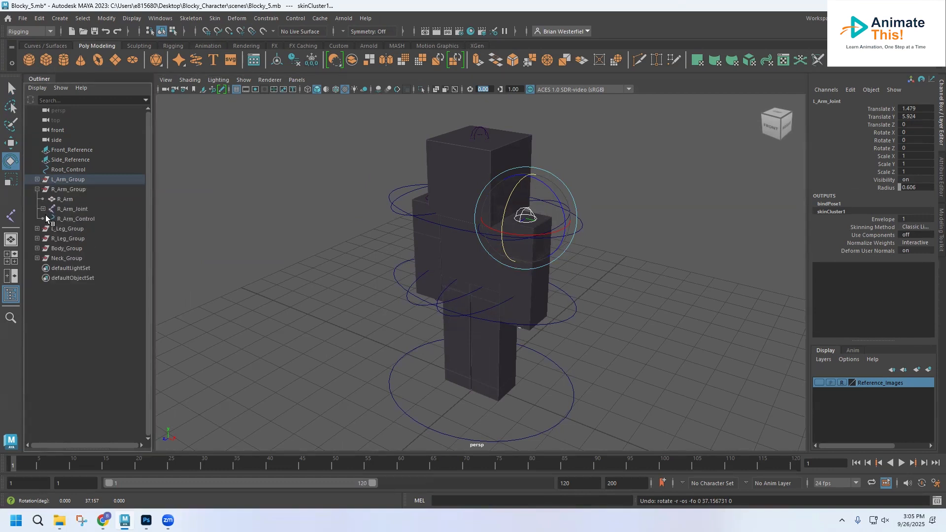
left_click(68, 210)
middle_click_drag(68, 212, 67, 203)
left_click(67, 201, "shift")
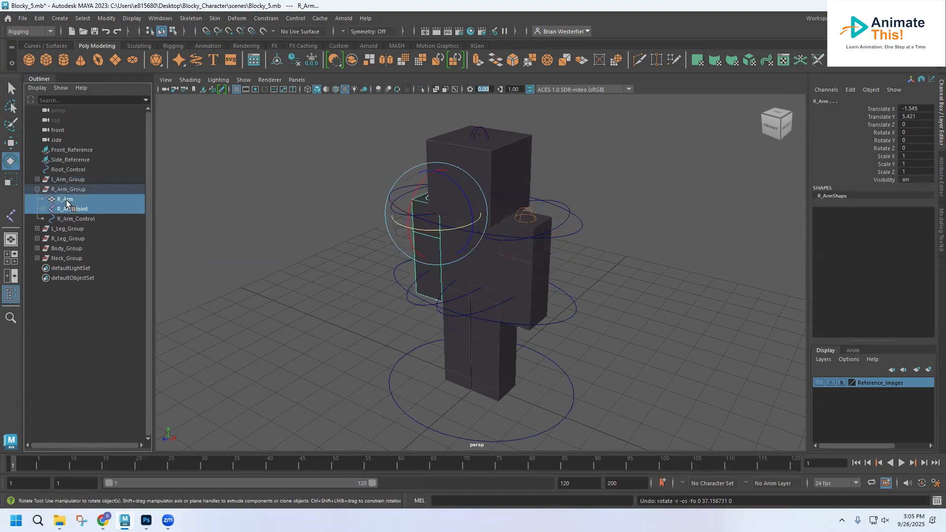
left_click(215, 18)
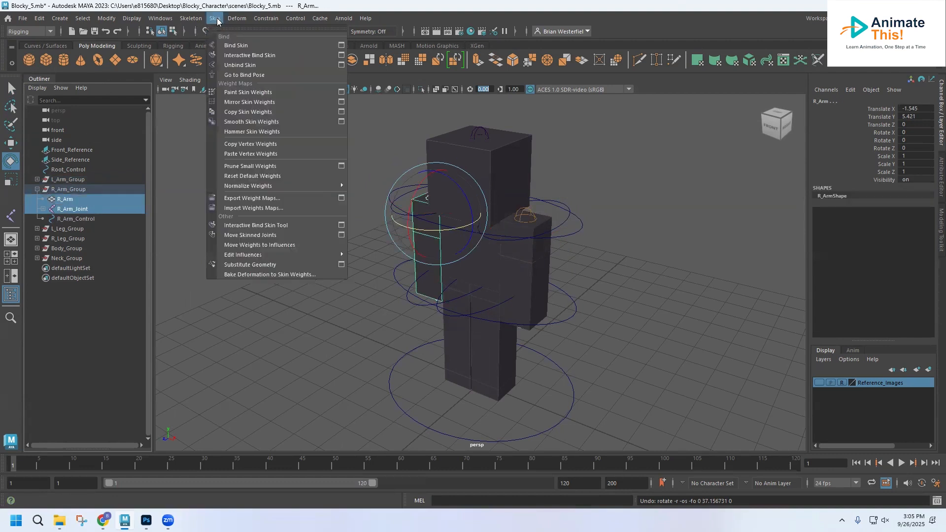
left_click(228, 46)
- Test the right arm's binding by rotating R_Arm_Joint about -50° around Y, and undo the rotation
left_click_drag(414, 169, 430, 153)
key("ctrl+z")
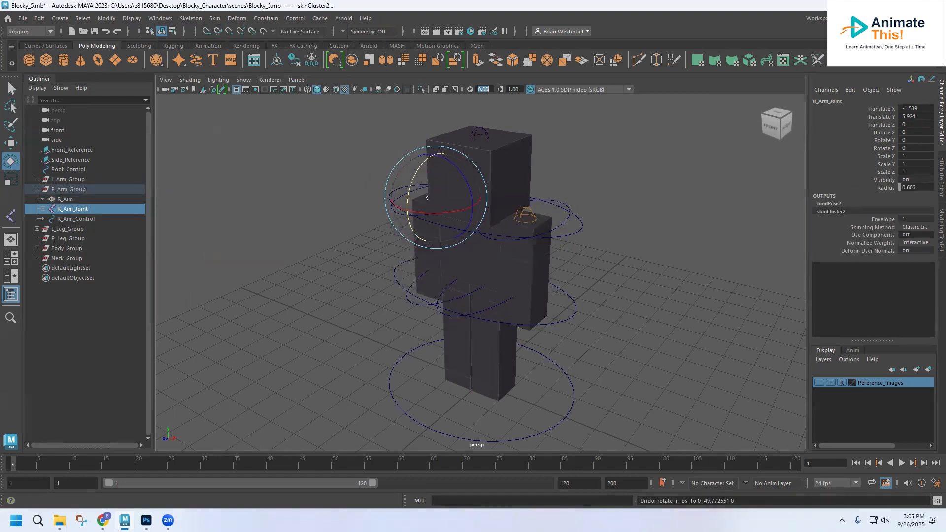
left_click(37, 189)
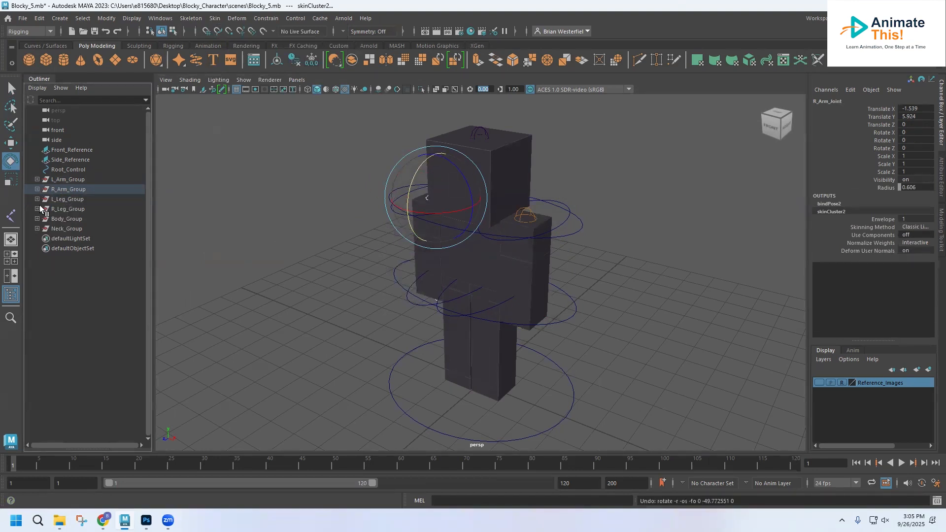
- Bind the L_Leg_Control curve in L_Leg_Group to L_Leg_Joint with Bind Skin
left_click(37, 199)
left_click(71, 210)
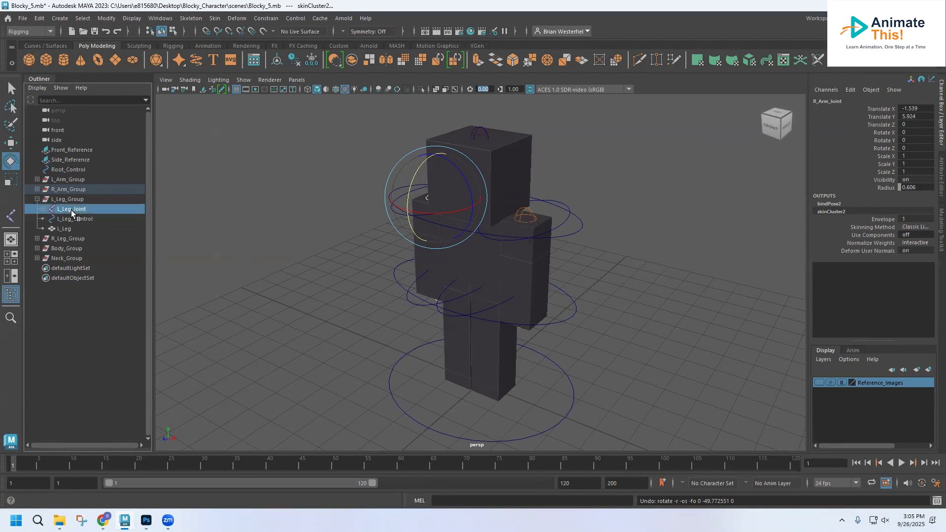
left_click(74, 220, "ctrl")
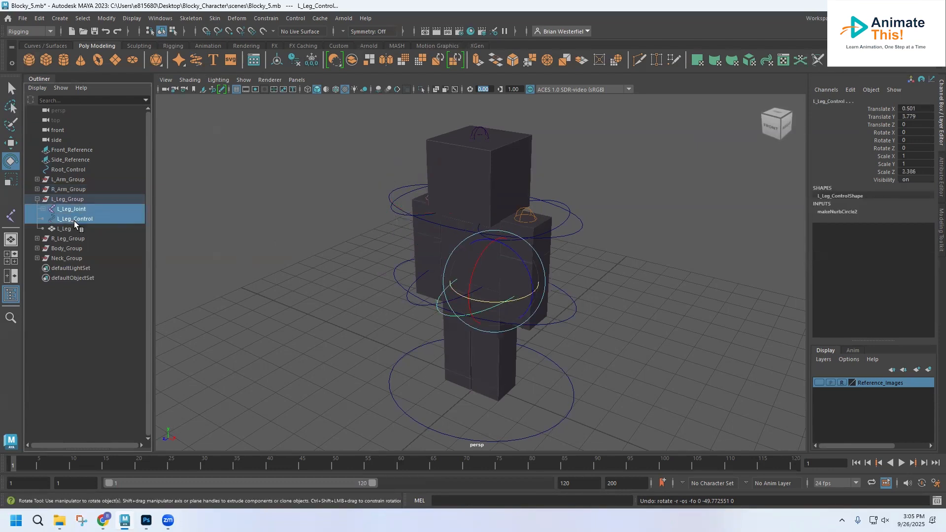
left_click(215, 18)
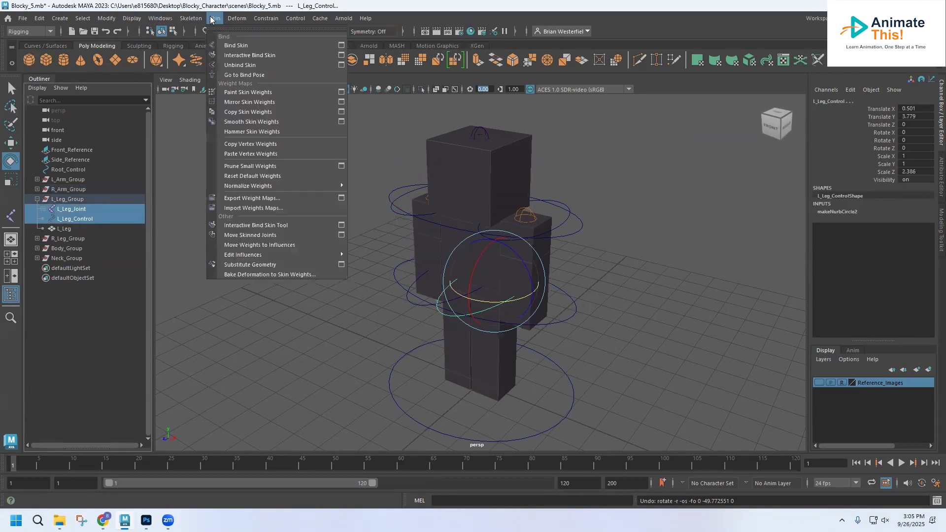
left_click(237, 46)
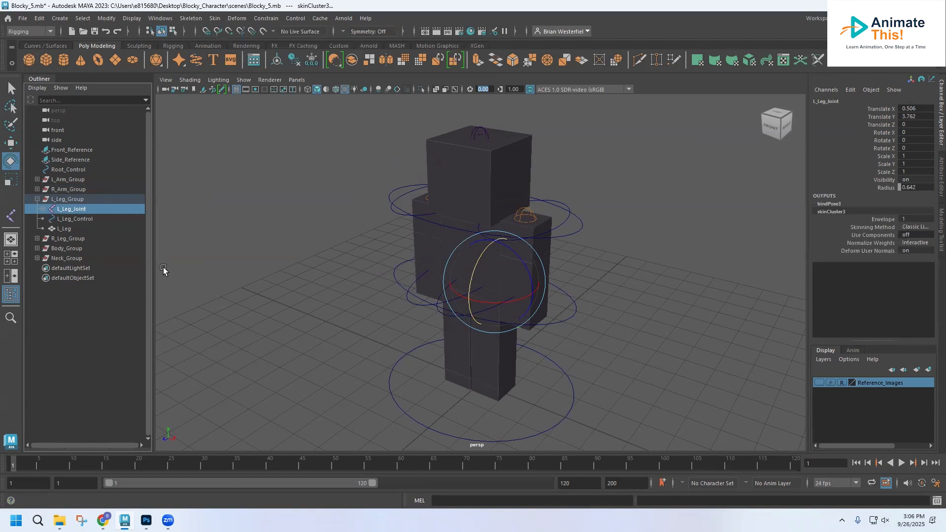
- Test the left leg's binding by rotating L_Leg_Joint about -33° around Y, and undo the rotation
left_click(75, 209)
left_click(70, 293)
left_click(71, 209)
left_click_drag(469, 280, 477, 260)
key("ctrl+z")
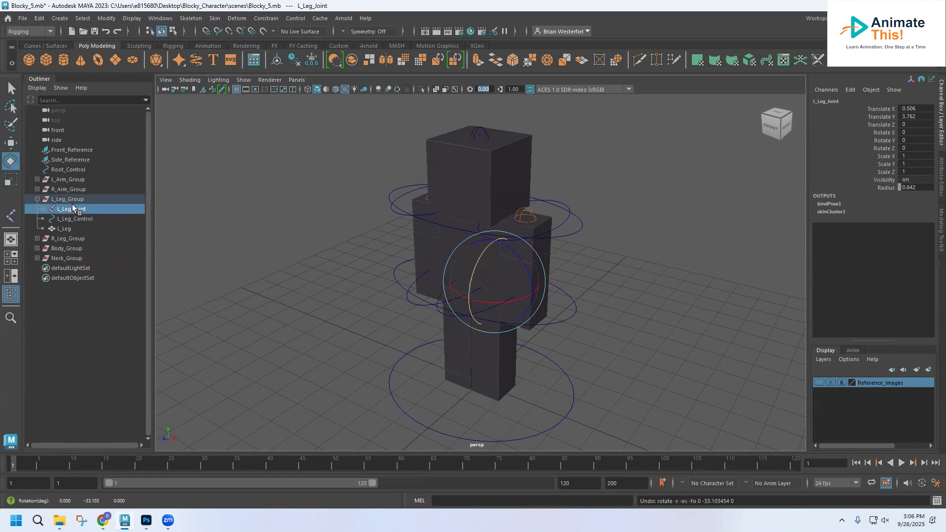
- Bind the L_Leg mesh in L_Leg_Group to L_Leg_Joint with Bind Skin
left_click(71, 228, "ctrl")
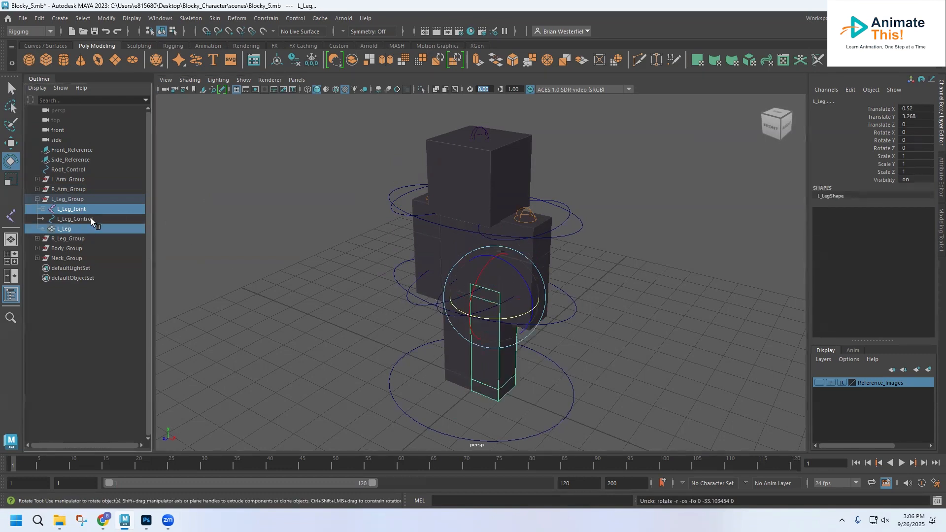
left_click(190, 19)
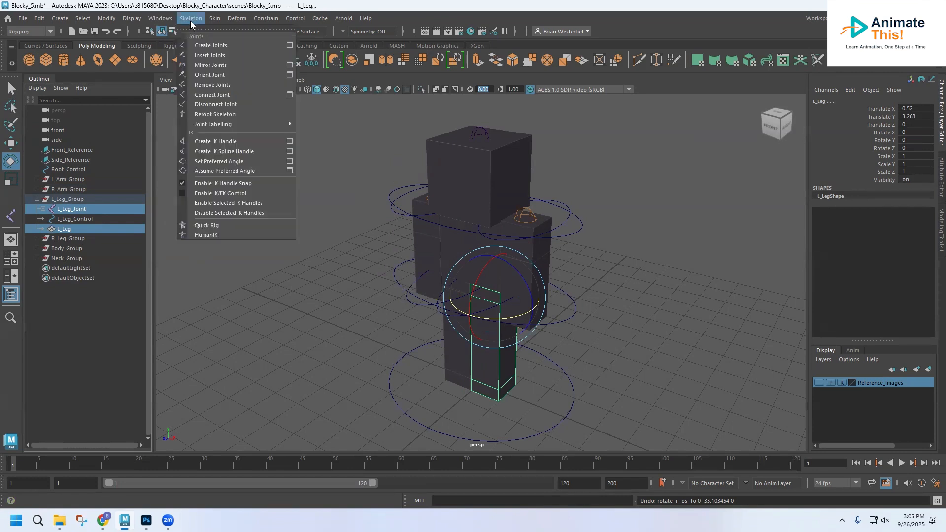
mouse_move(215, 18)
left_click(221, 46)
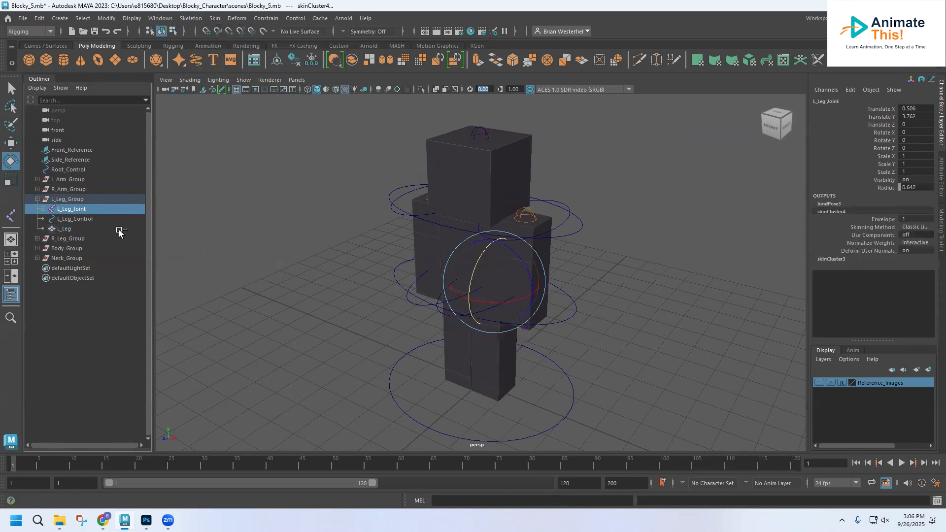
- Test the L_Leg mesh binding by rotating L_Leg_Joint about -23° around Y, and undo the rotation
left_click(67, 211)
left_click_drag(471, 283, 481, 270)
key("ctrl+z")
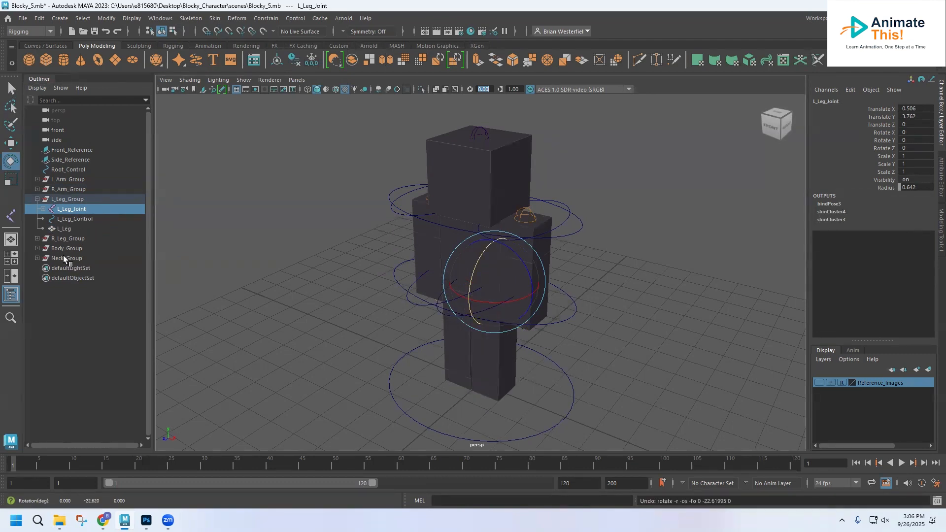
- Bind the R_Leg mesh in R_Leg_Group to R_Leg_Joint with Bind Skin
left_click(37, 199)
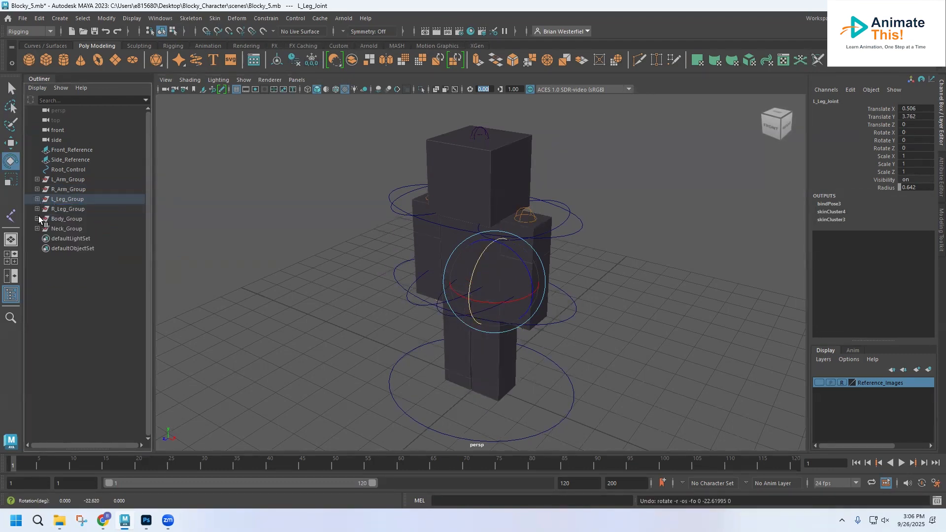
left_click(37, 209)
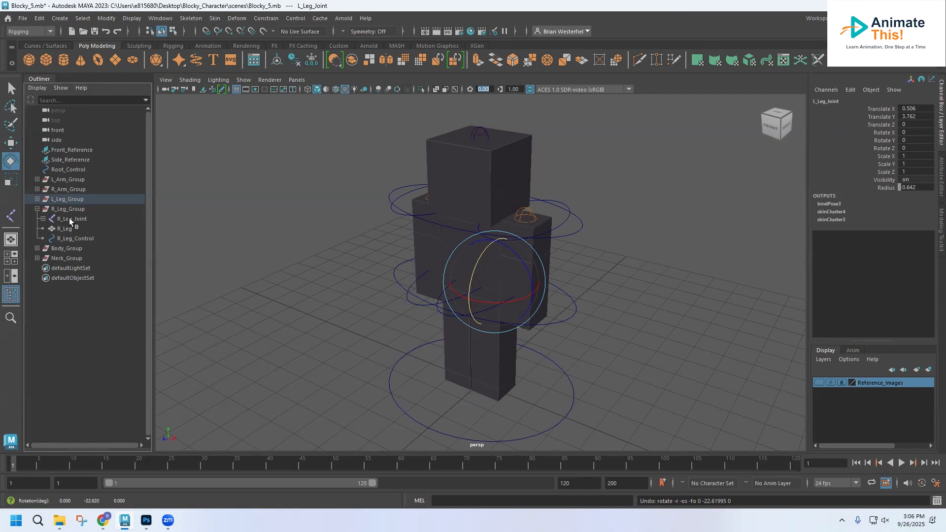
left_click(69, 219)
left_click(70, 230, "ctrl")
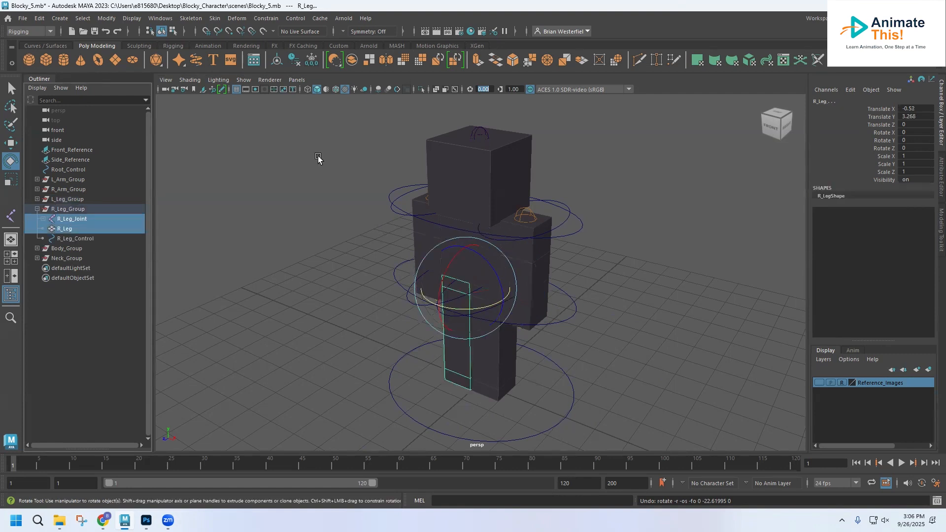
left_click(216, 18)
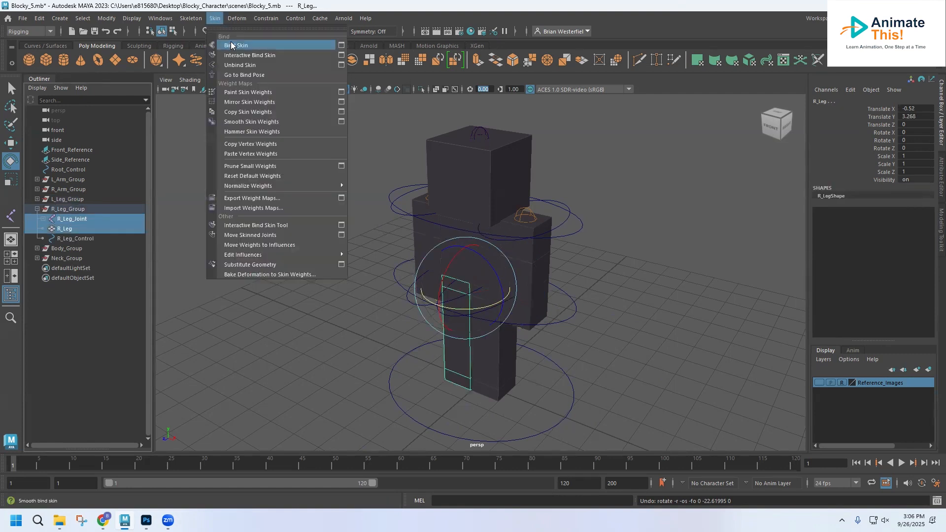
left_click(231, 44)
- Test the right leg's binding by rotating R_Leg_Joint about -45° around Y, and undo the rotation
left_click_drag(440, 260, 453, 242)
key("ctrl+z")
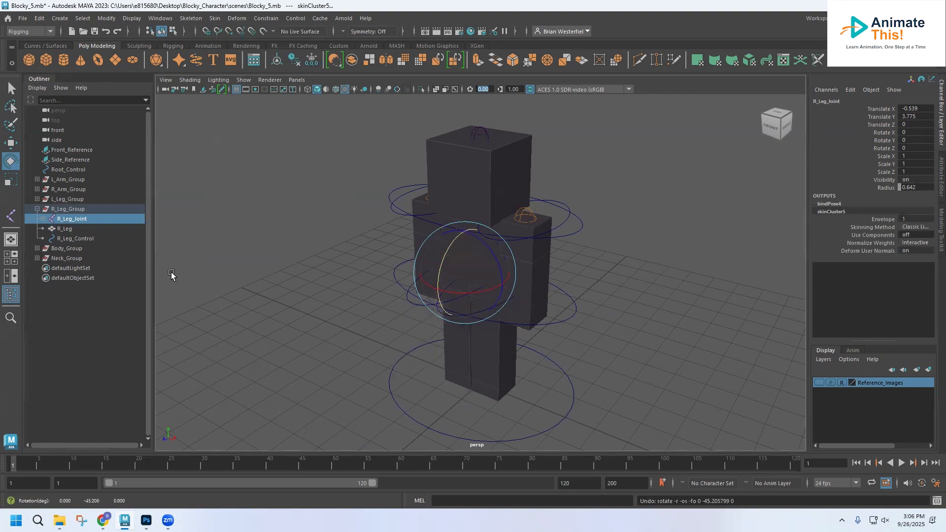
left_click(37, 209)
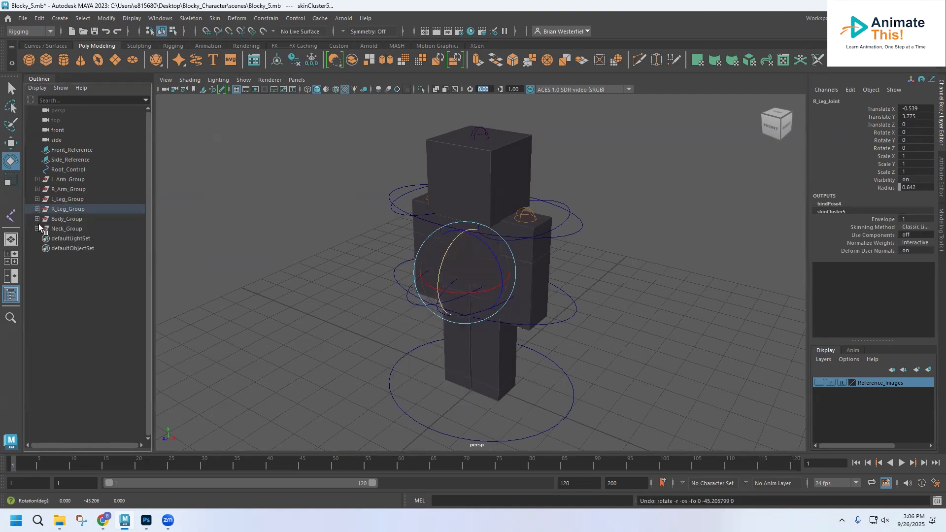
- Bind the Body mesh in Body_Group to Body_Joint with Bind Skin
left_click(37, 220)
left_click(65, 228)
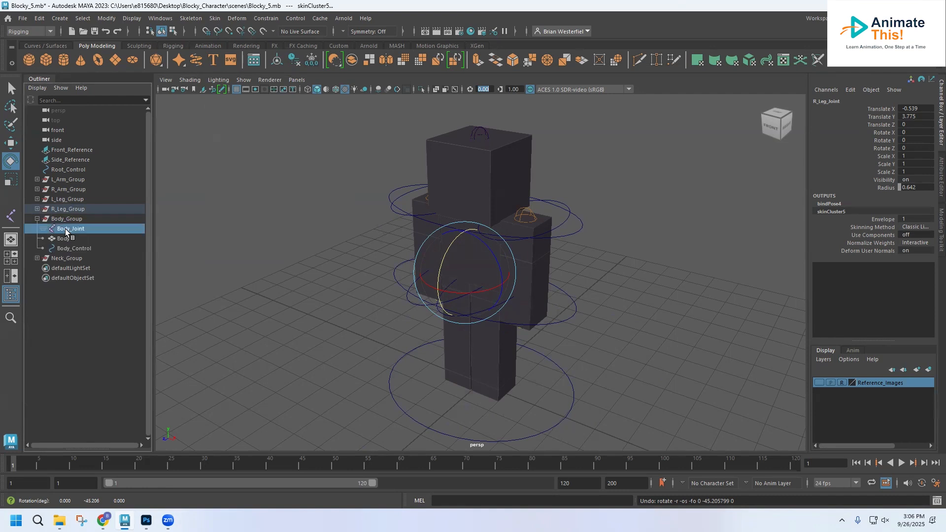
left_click(66, 239, "ctrl")
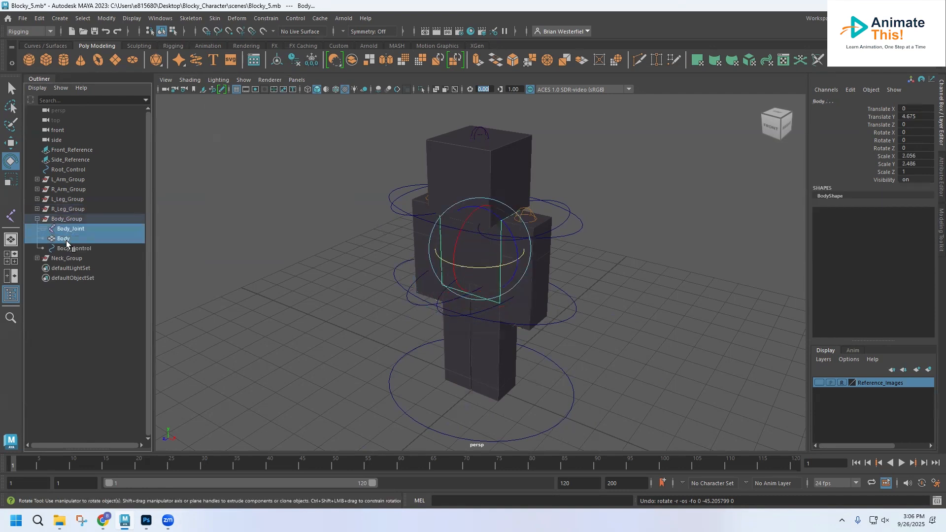
left_click(215, 18)
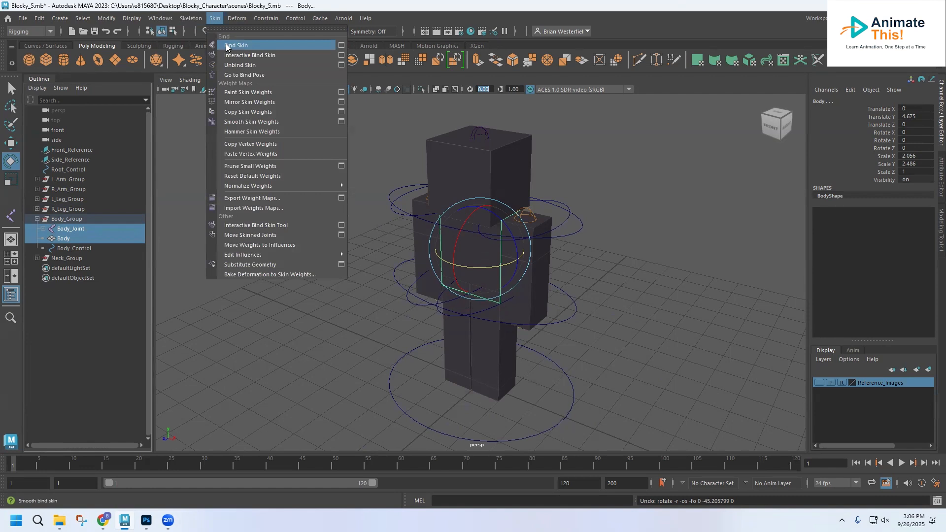
left_click(226, 46)
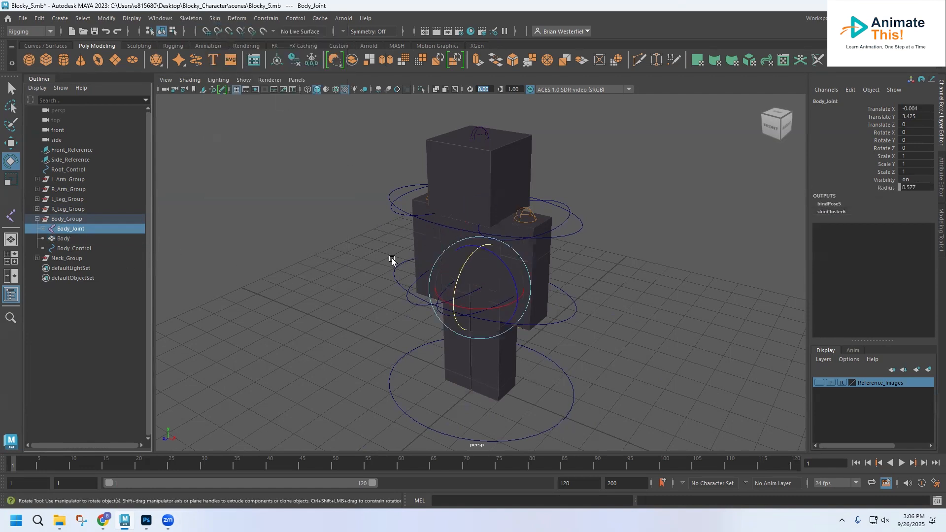
- Test the body's binding by rotating Body_Joint about -4° around Y, and undo the rotation
left_click_drag(462, 269, 442, 267)
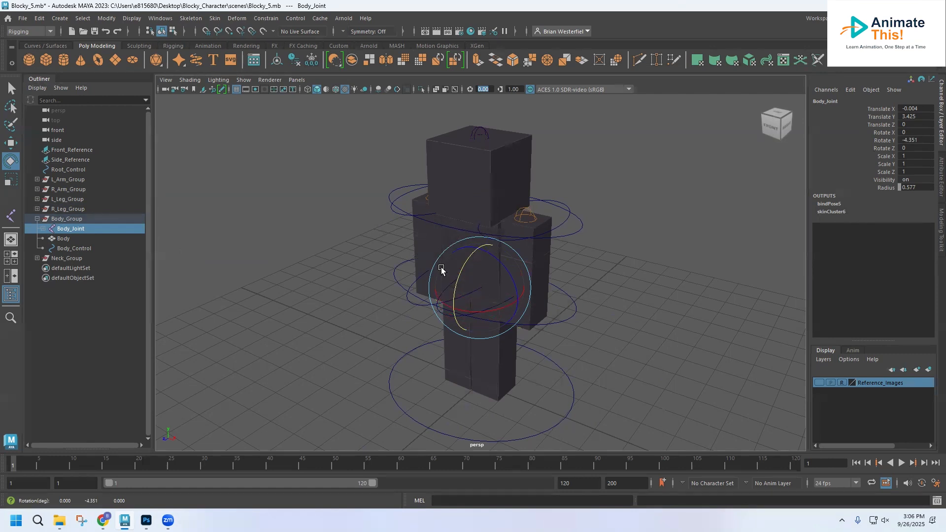
key("ctrl+z")
left_click(36, 219)
- Bind the Head mesh in Neck_Group to Neck_Joint with Bind Skin
left_click(36, 229)
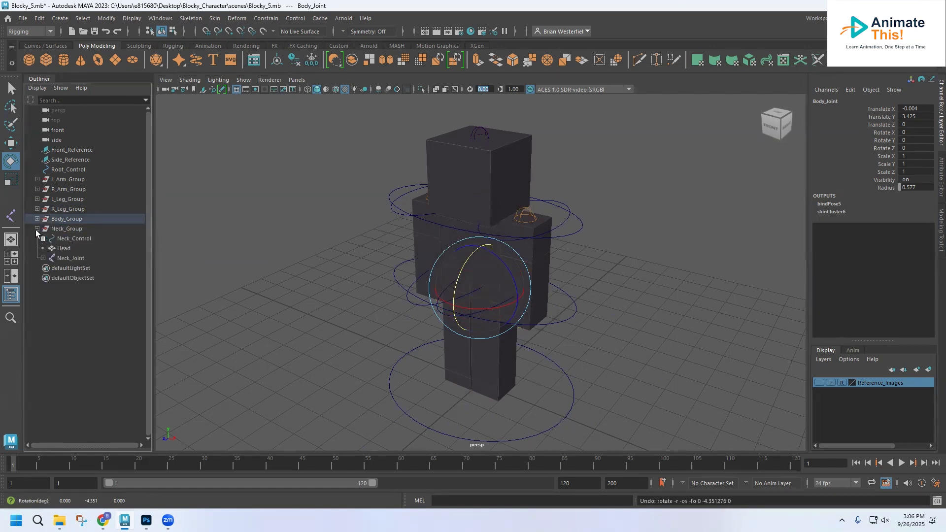
left_click(63, 260)
left_click(64, 248, "ctrl")
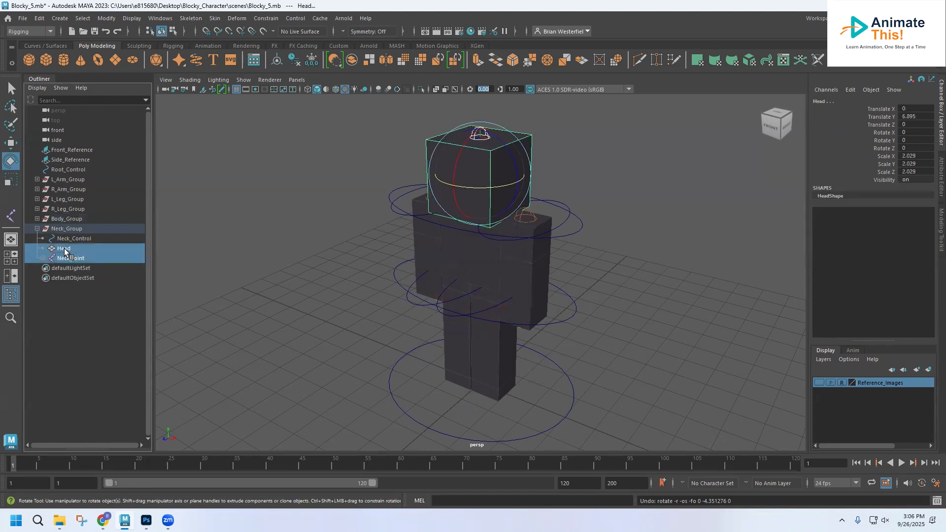
left_click(215, 19)
left_click(230, 46)
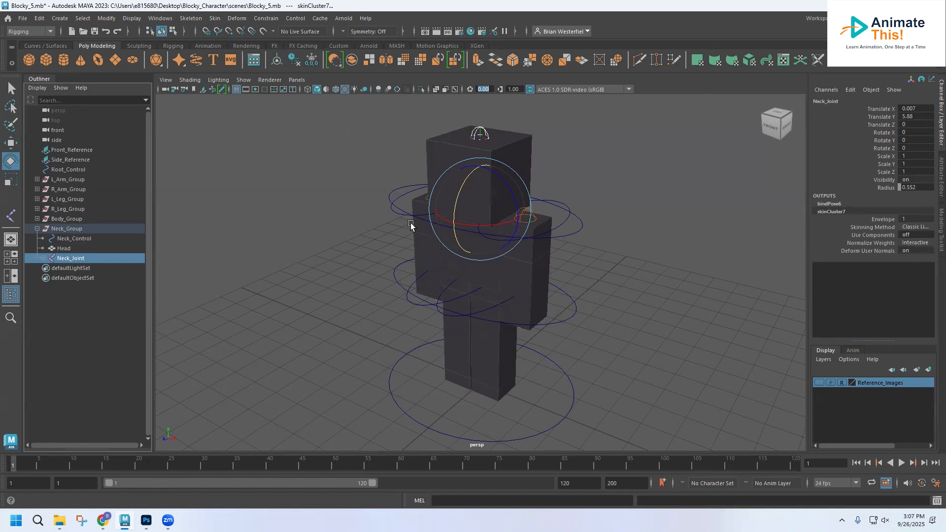
- Test the head's binding by rotating Neck_Joint about -57° around X, and undo the rotation
left_click_drag(459, 201, 436, 227)
key("ctrl+z")
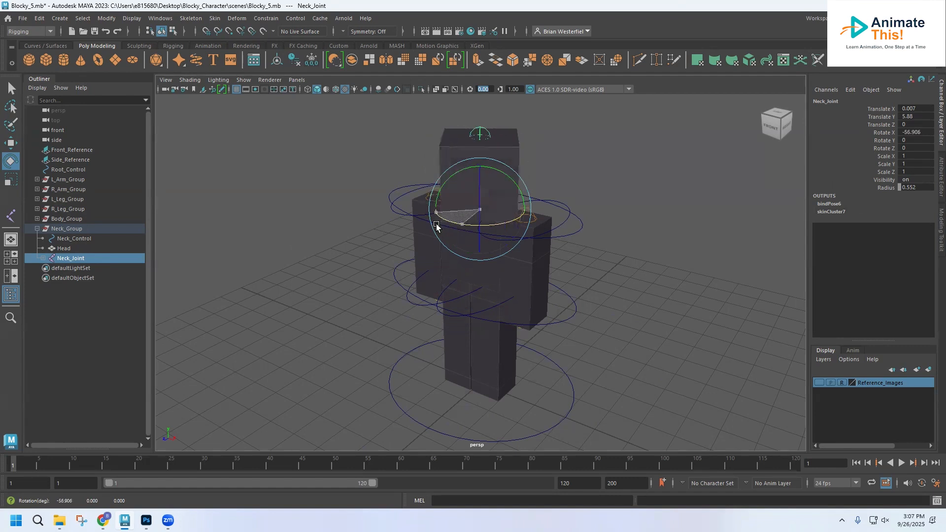
key("ctrl+z")
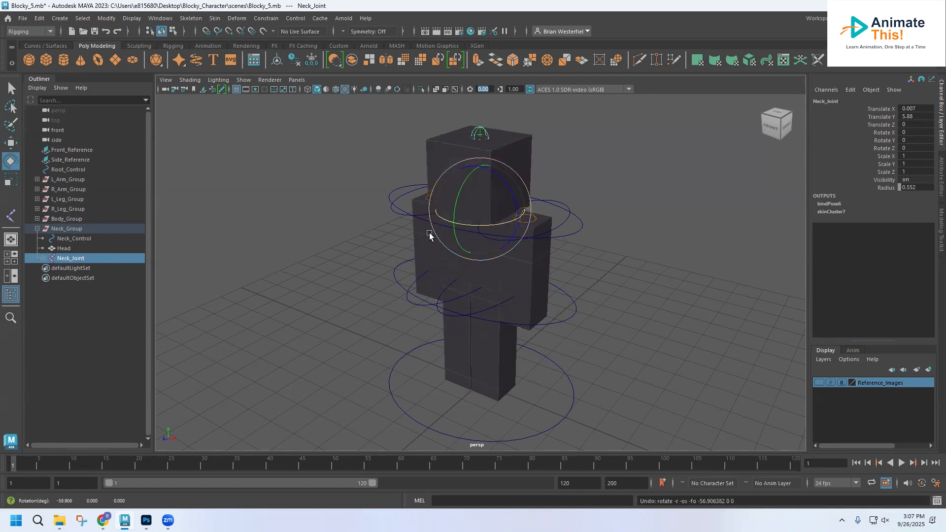
left_click(38, 229)
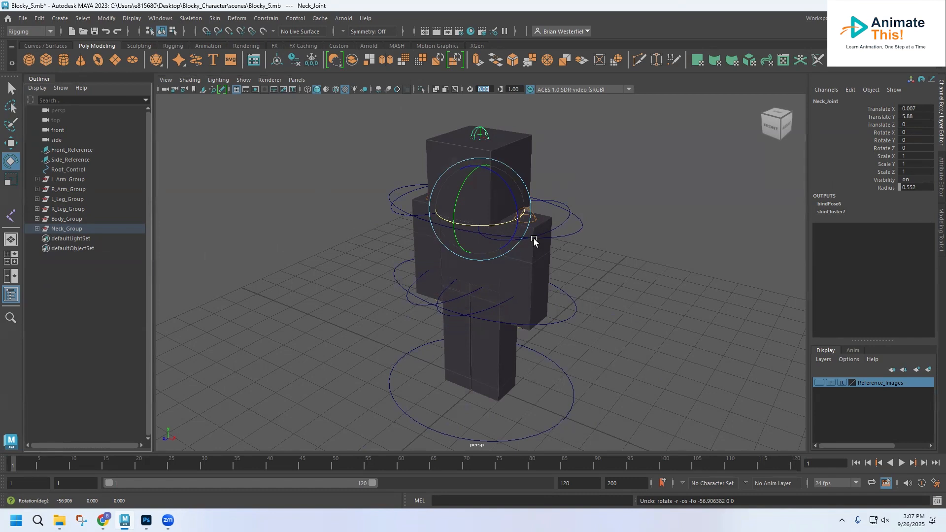
- Parent-constrain L_Arm_Joint to the L_Arm_Control curve in L_Arm_Group
left_click(37, 179)
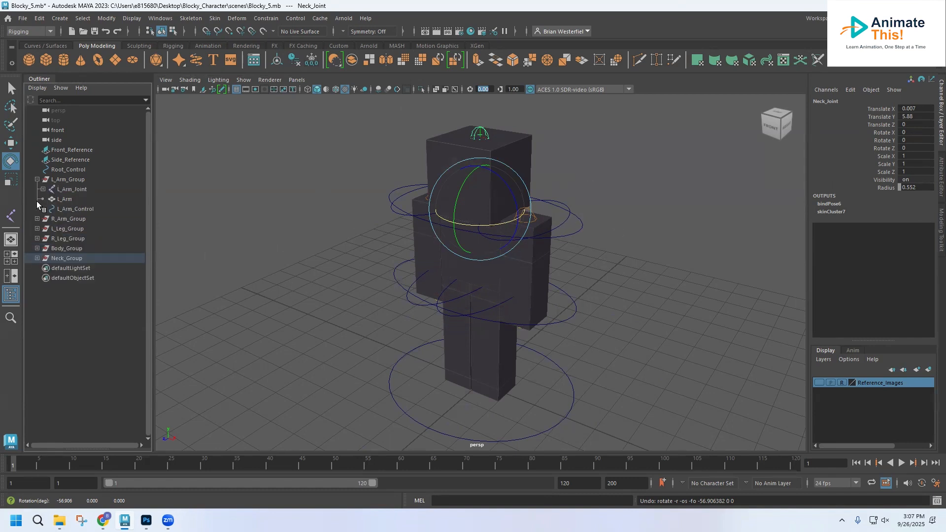
left_click(70, 209)
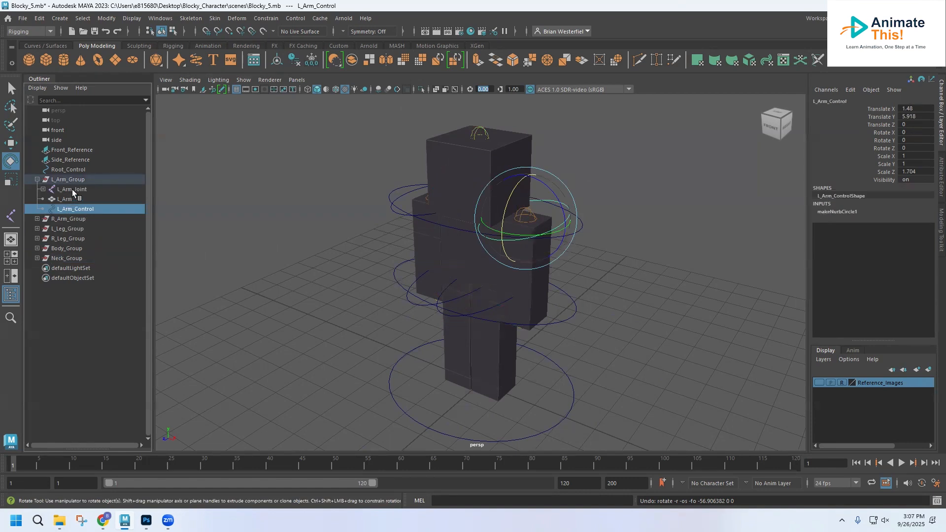
left_click(72, 189, "ctrl")
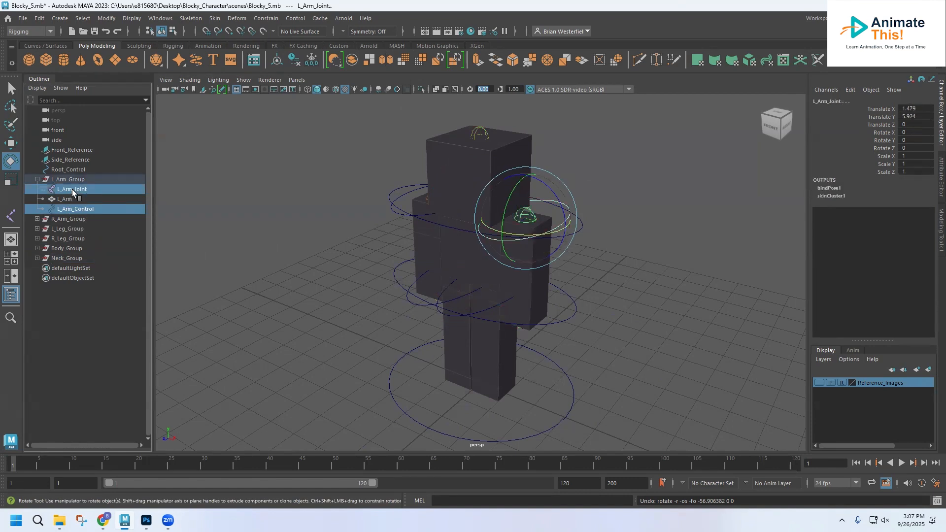
left_click(272, 18)
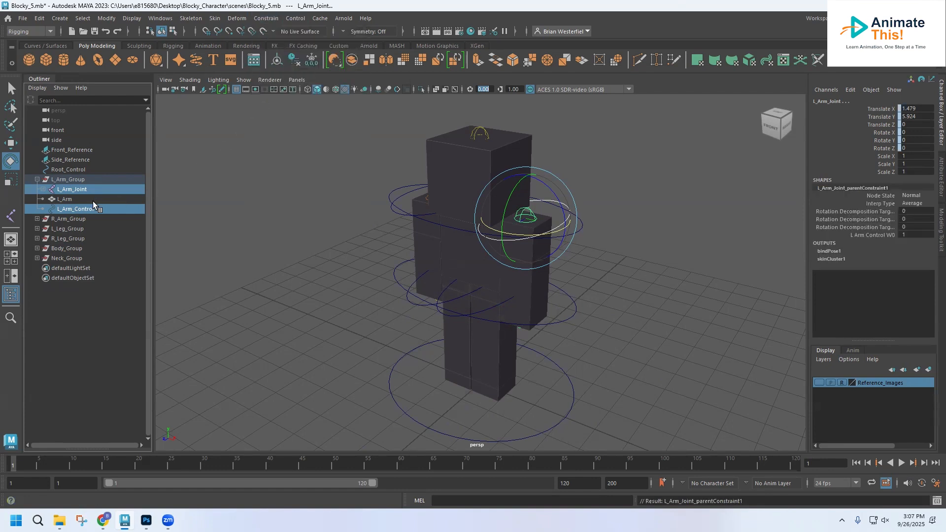
- Test the left arm's constraint by rotating L_Arm_Control about 11° around X, undo the rotation, and reselect the control curve
left_click(76, 208)
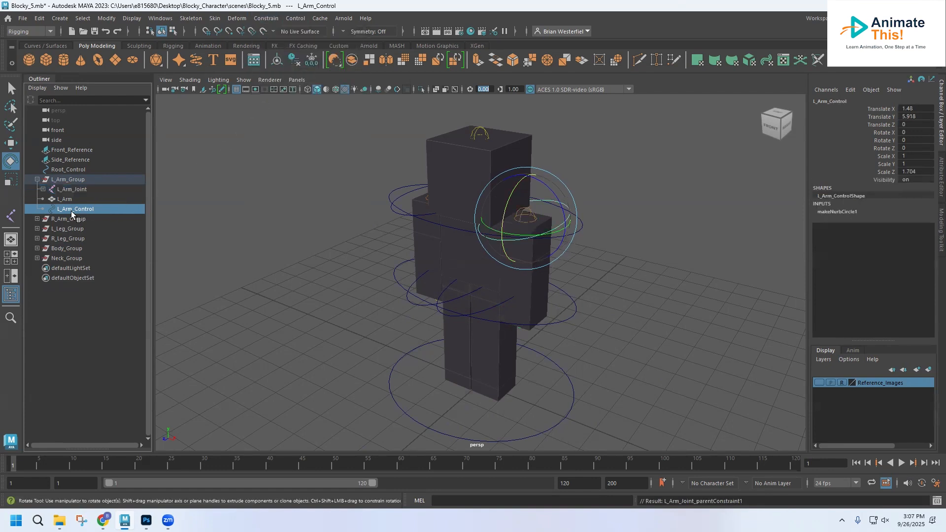
mouse_move(507, 203)
left_mouse_down()
mouse_move(512, 184)
mouse_move(510, 210)
mouse_move(519, 212)
mouse_move(522, 181)
mouse_move(495, 228)
mouse_move(498, 185)
mouse_move(496, 217)
left_mouse_up()
key("ctrl+z")
key("ctrl+z")
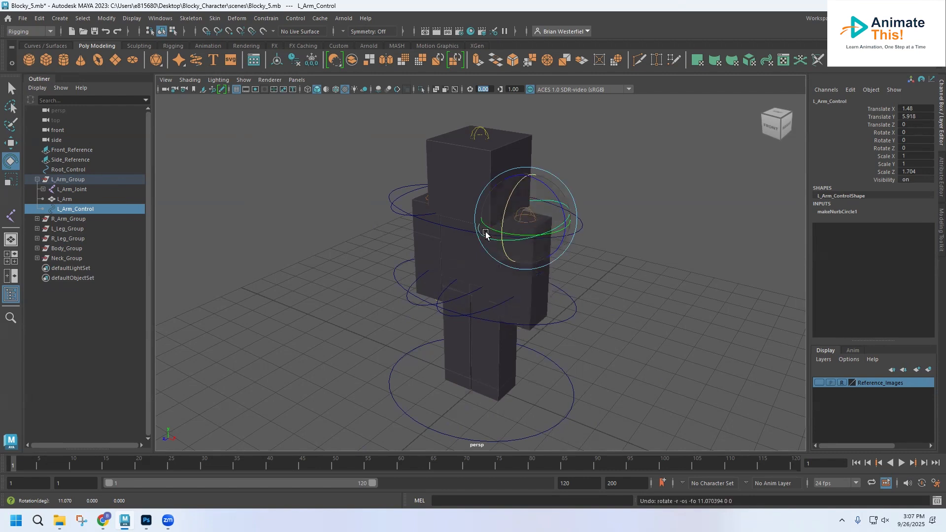
left_click(303, 255)
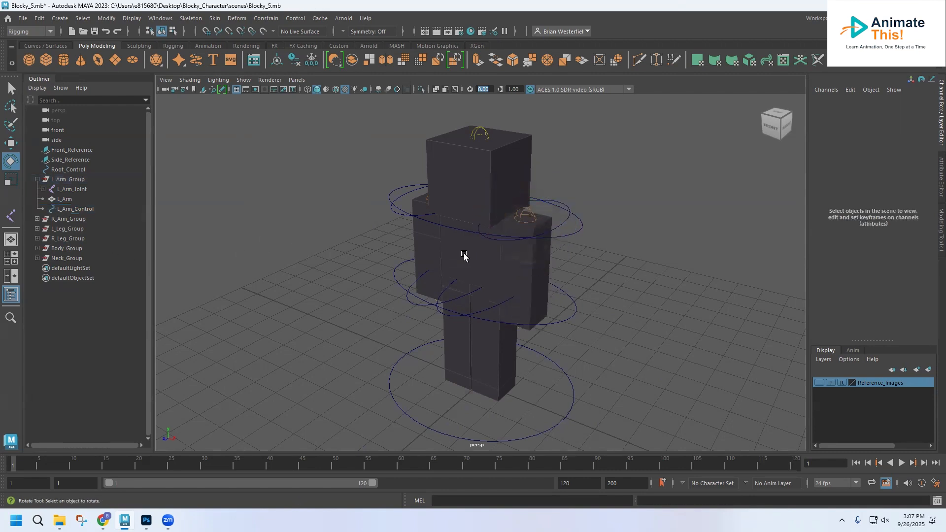
left_click(486, 238)
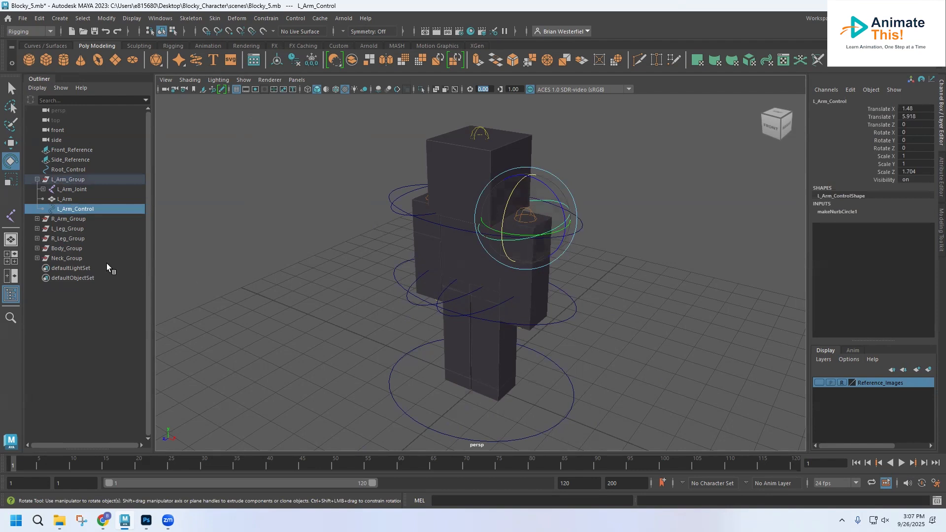
- Parent-constrain R_Arm_Joint to the R_Arm_Control curve in R_Arm_Group and clear the selection
left_click(36, 179)
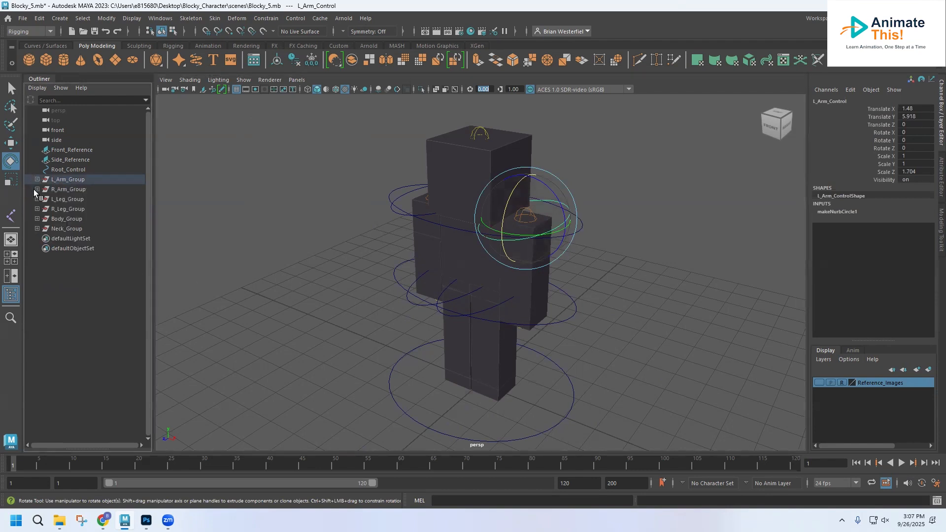
left_click(37, 189)
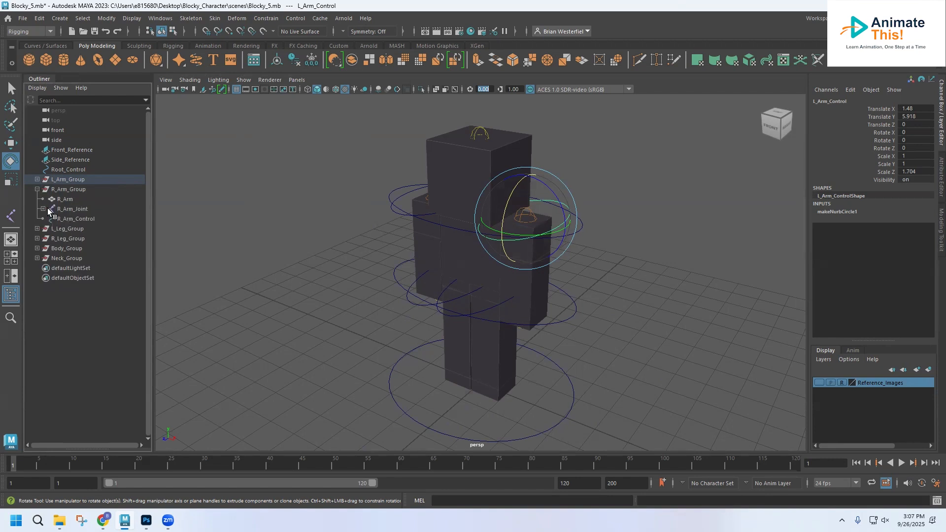
left_click(66, 219)
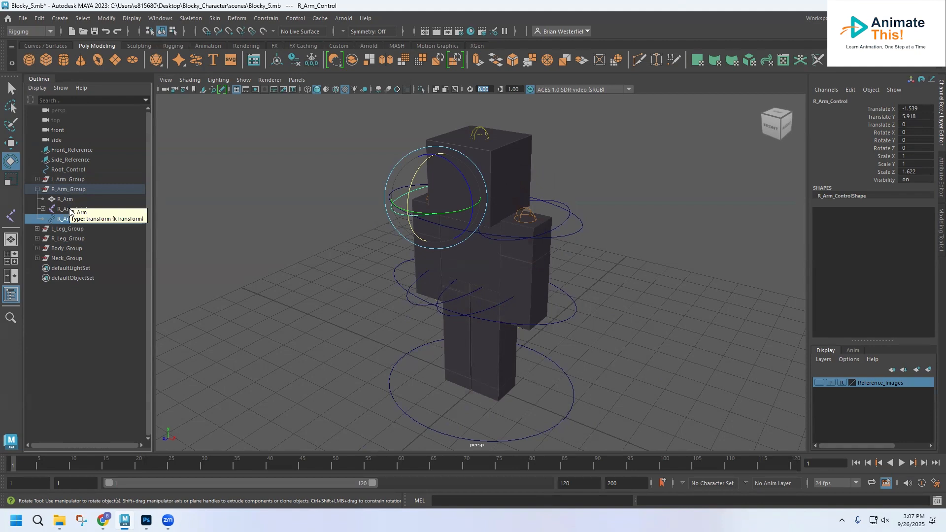
left_click(61, 210, "ctrl")
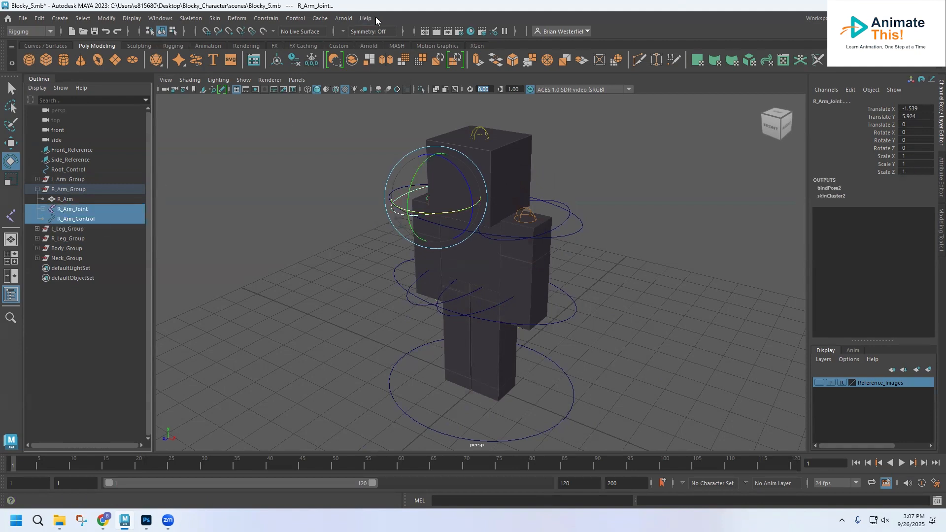
left_click(296, 19)
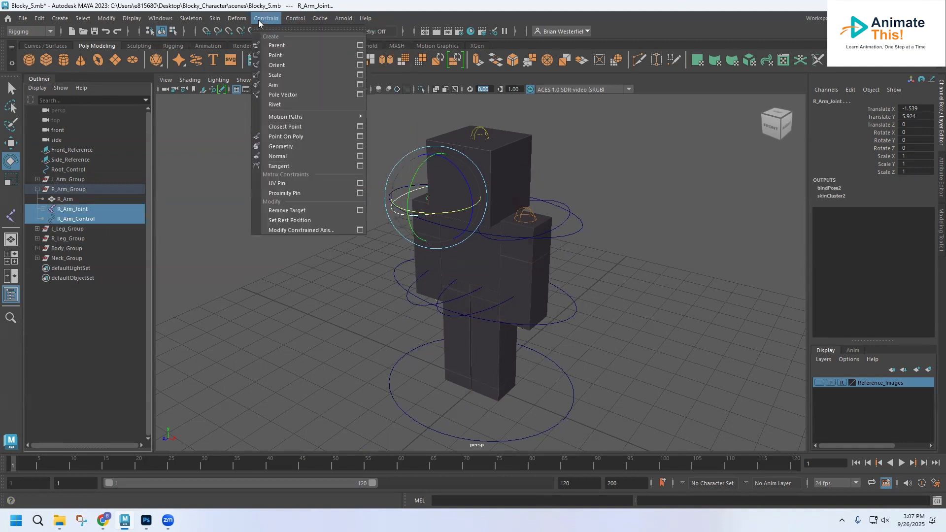
left_click(276, 45)
left_click(332, 210)
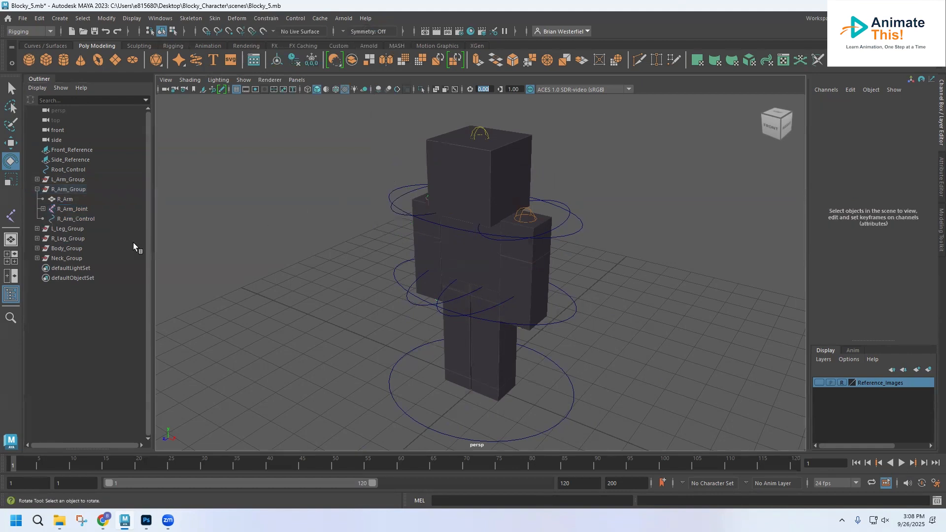
- Test the right arm's constraint by rotating R_Arm_Control about 18° around X, and undo the rotation
left_click(409, 190)
mouse_move(408, 189)
left_mouse_down()
mouse_move(424, 170)
mouse_move(416, 204)
mouse_move(407, 202)
left_mouse_up()
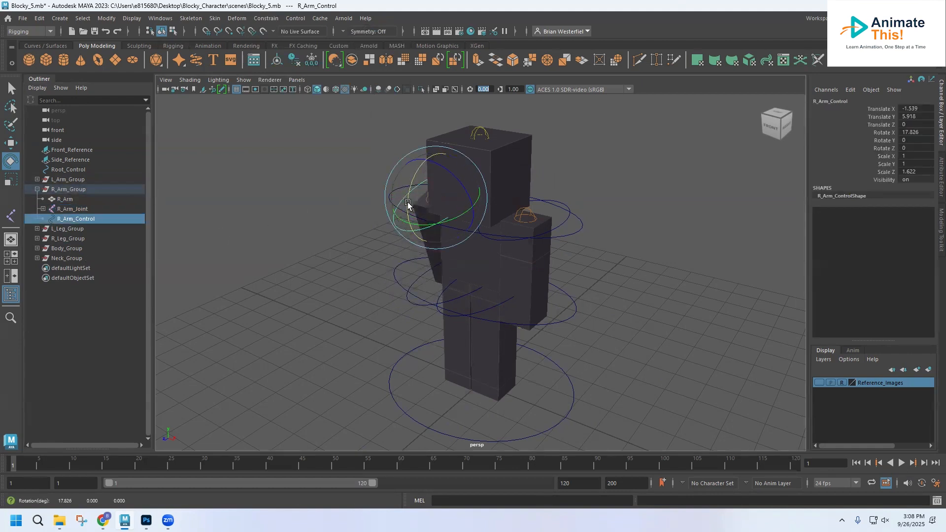
key("ctrl+z")
- Parent-constrain L_Leg_Joint to the L_Leg_Control curve in L_Leg_Group and clear the selection
left_click(37, 189)
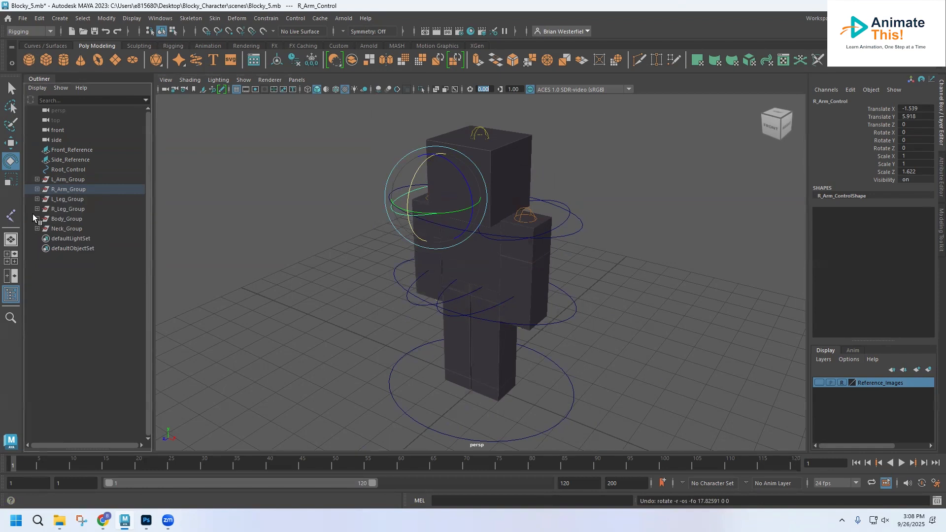
left_click(37, 200)
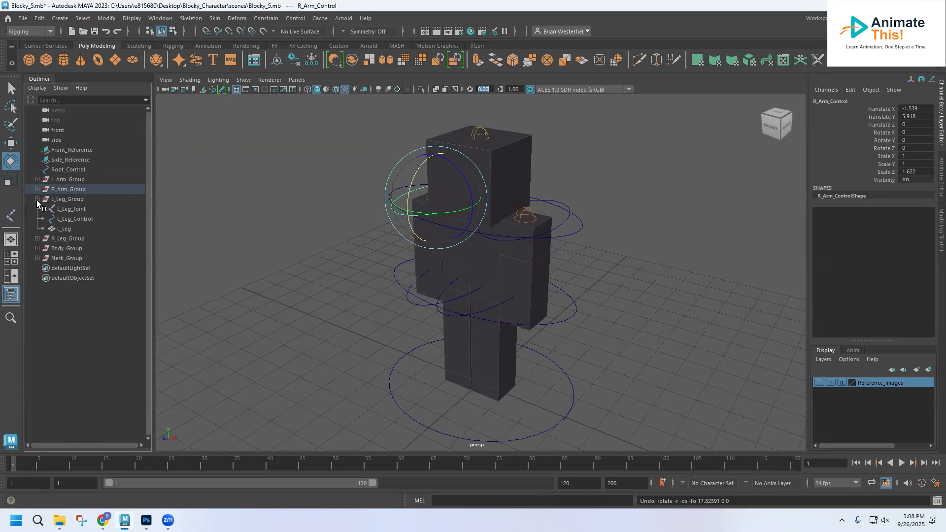
left_click(73, 219)
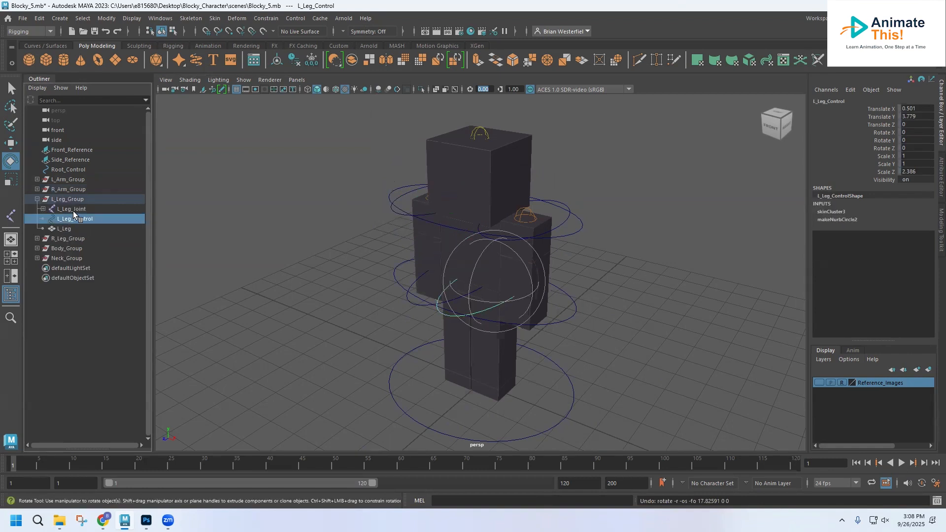
left_click(73, 209, "ctrl")
left_click(270, 20)
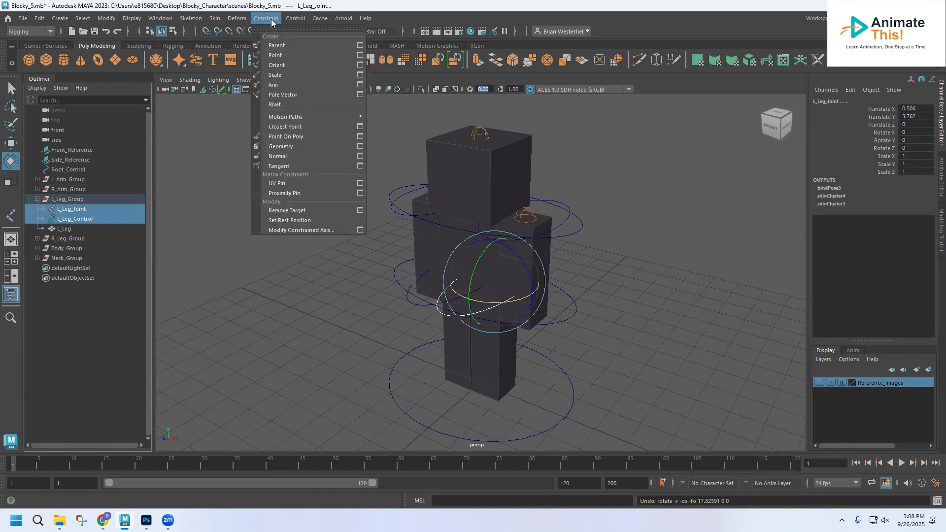
left_click(277, 46)
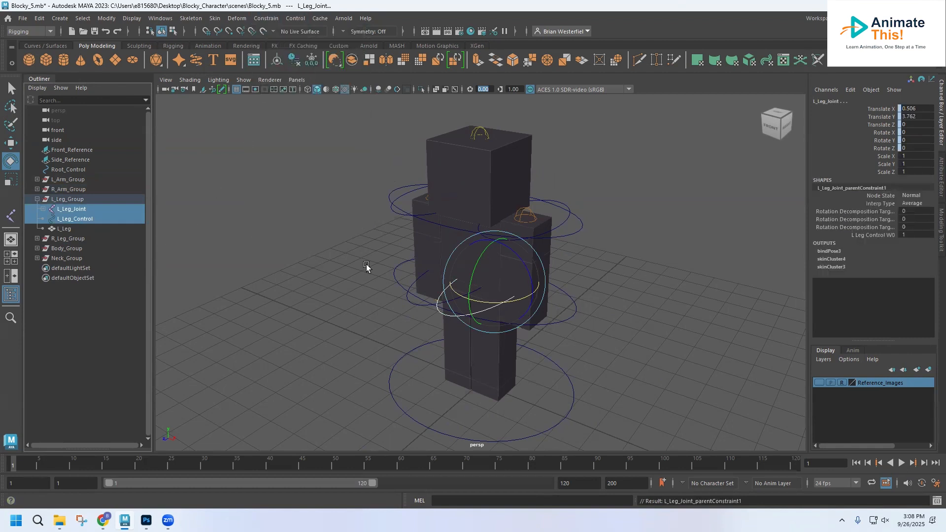
left_click(397, 313)
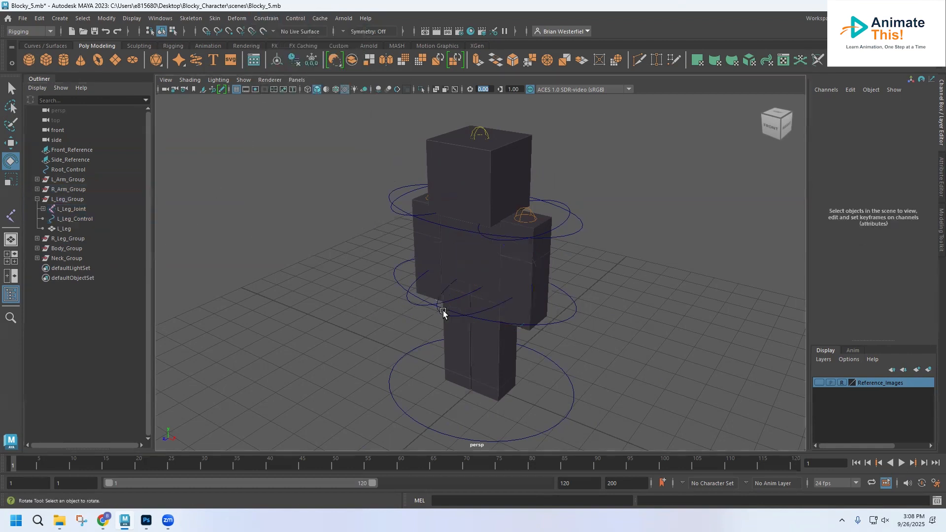
- Reselect L_Leg_Control several times to examine its rotate manipulator and channel values
left_click(443, 313)
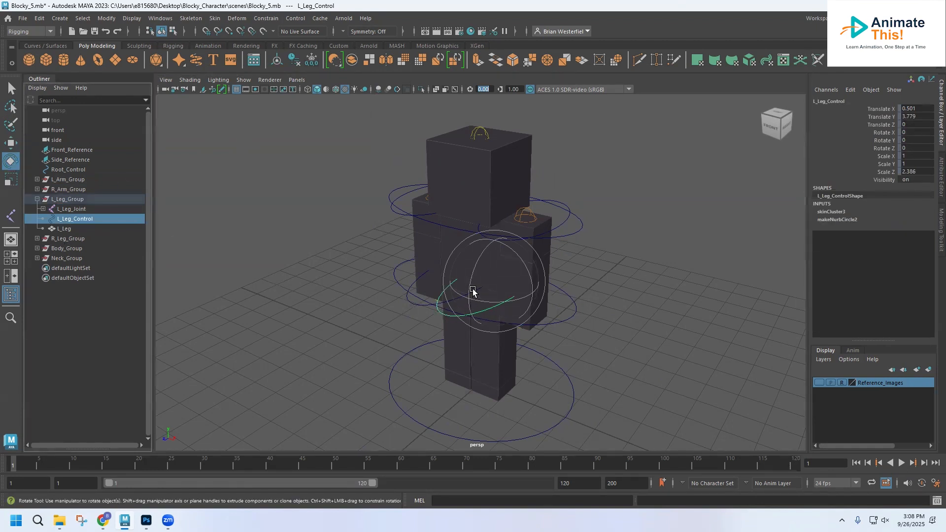
left_click(339, 328)
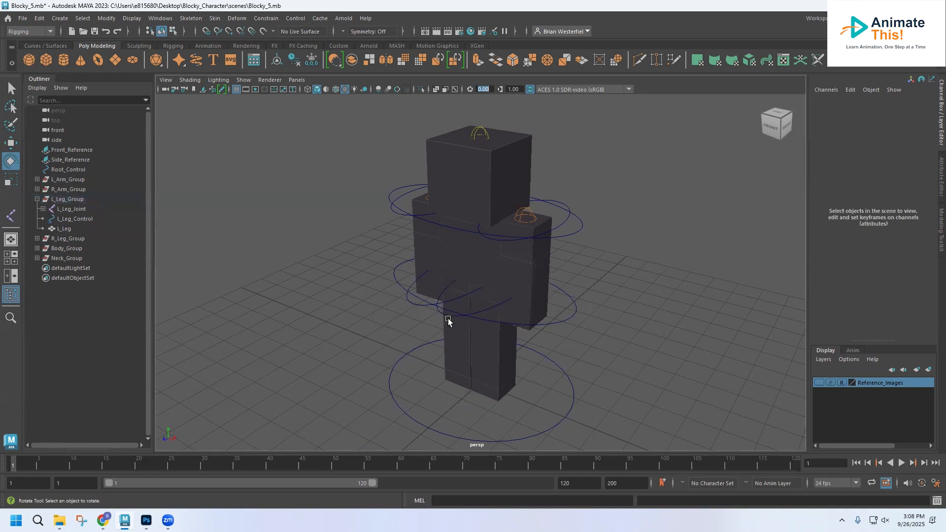
left_click(446, 317)
left_click(376, 319)
left_click(437, 313)
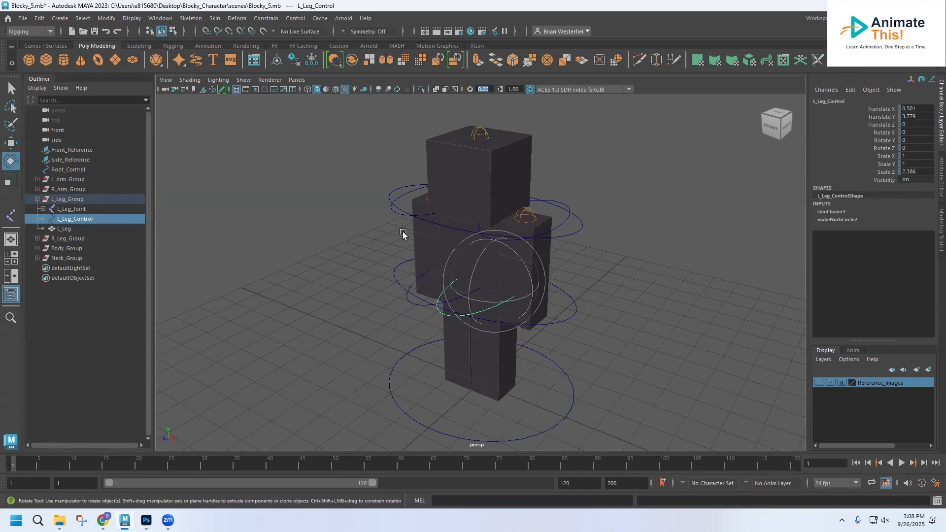
left_click(397, 275)
left_click(561, 220)
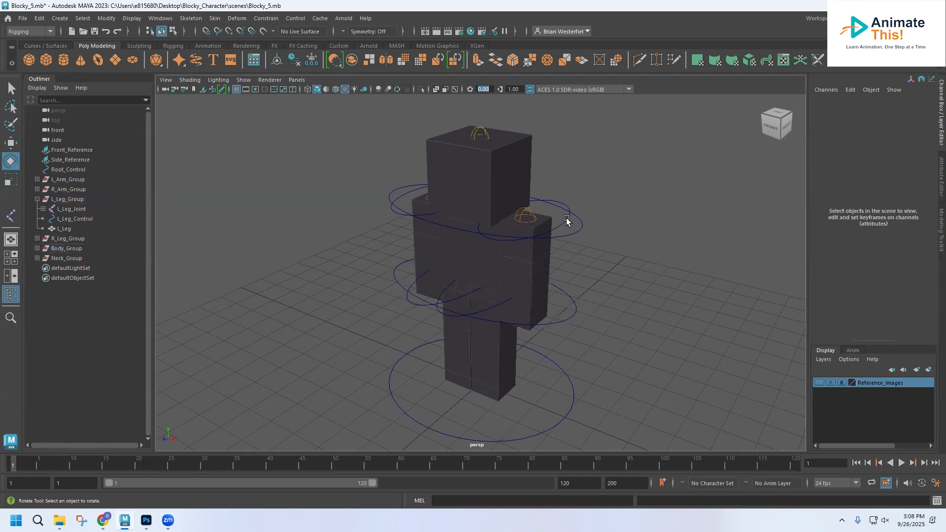
left_click(567, 220)
- Inspect the channel options for L_Leg_Control's Translate X through Scale Z, dismiss them, and return to the Rotate tool
left_click(451, 317)
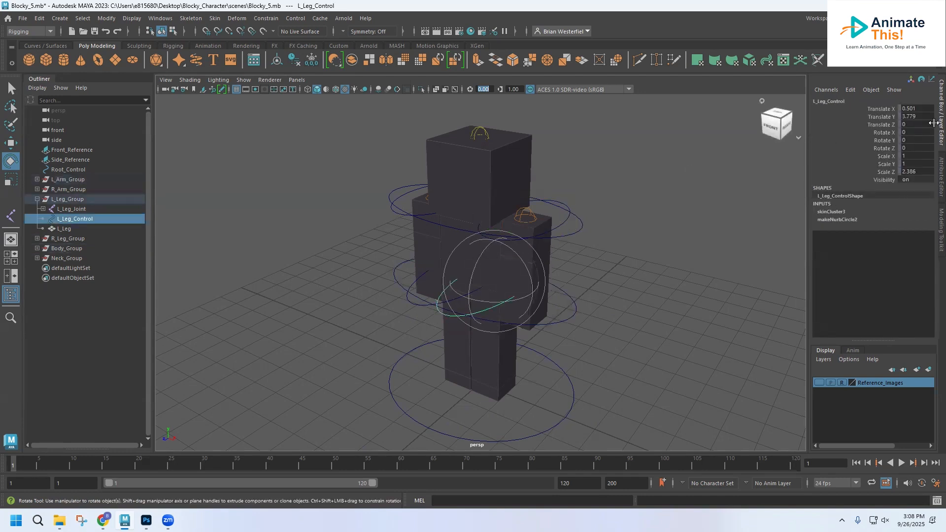
left_click(878, 110)
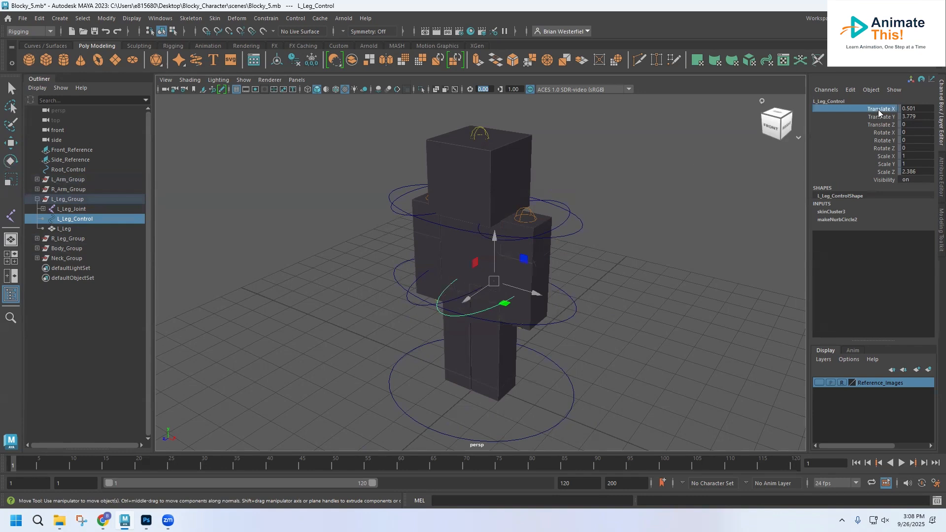
left_click(876, 171, "shift")
right_click(878, 149)
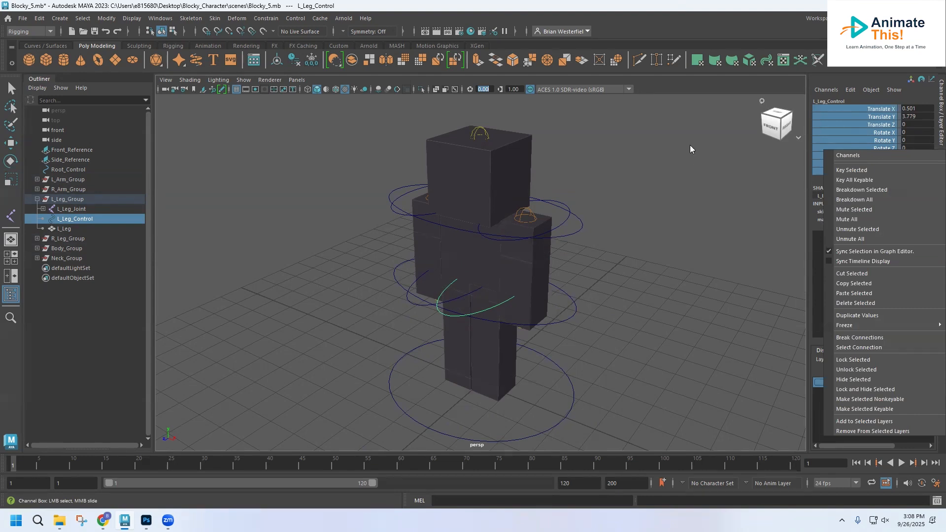
left_click(331, 180)
key("e")
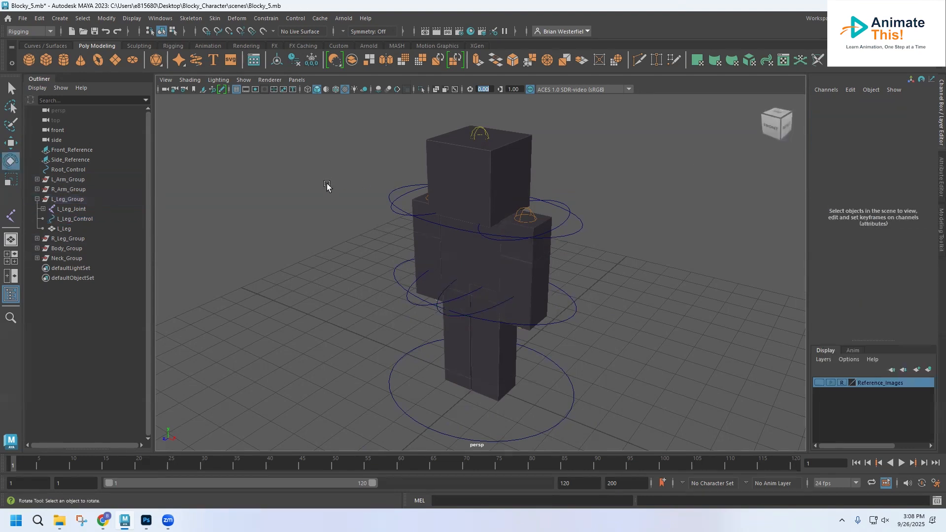
- Compare the rotate manipulators of L_Leg_Control and the R_Leg mesh, ending with L_Leg_Control selected
left_click(442, 315)
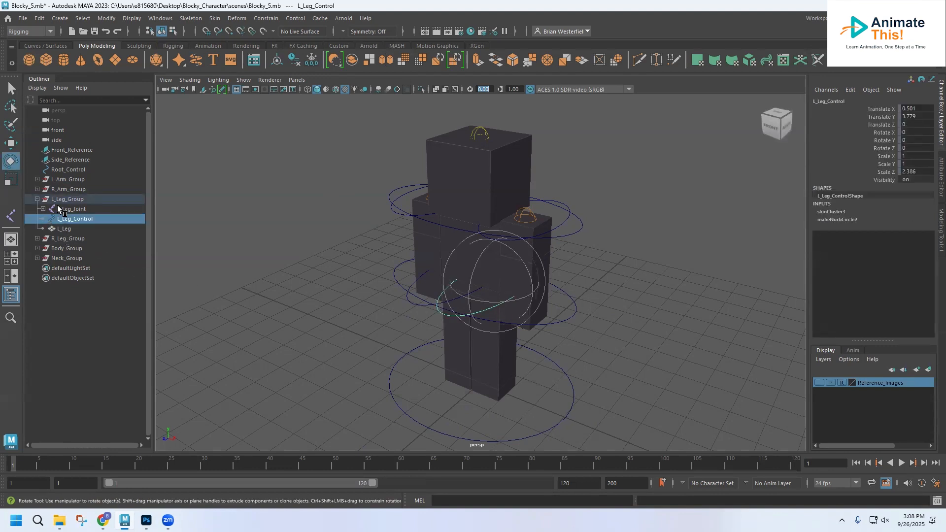
left_click(243, 239)
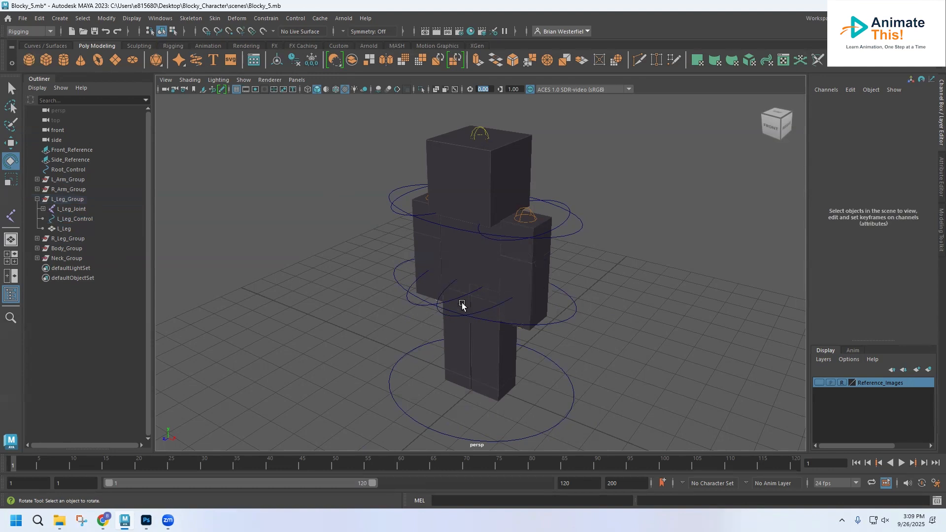
left_click(454, 321)
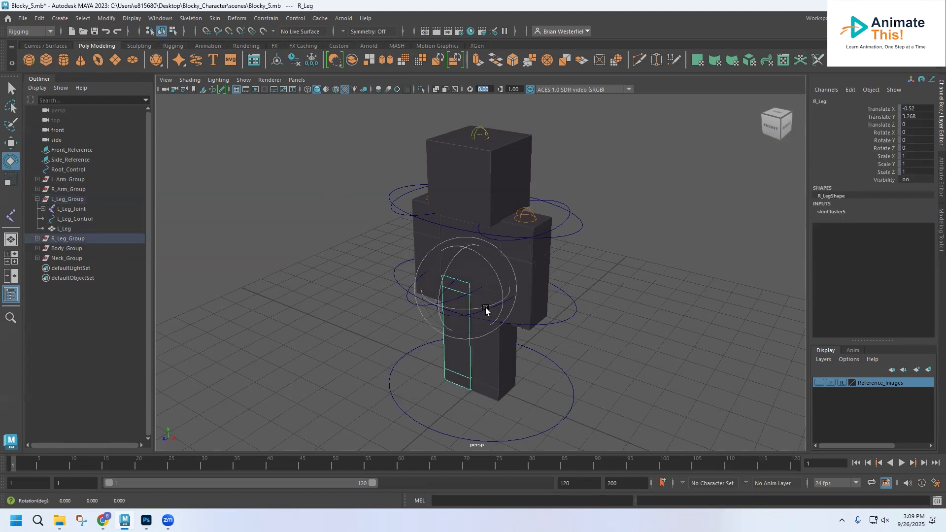
left_click(626, 290)
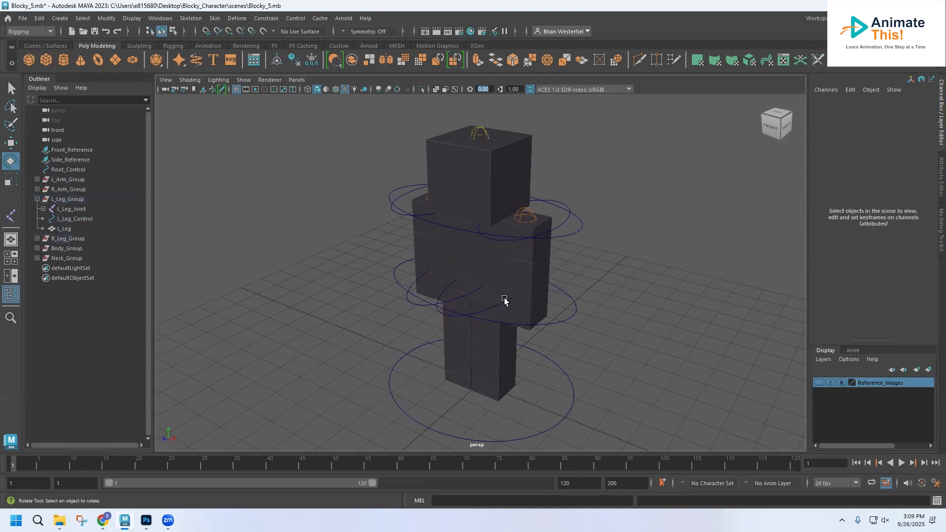
left_click(414, 287)
left_click(437, 329)
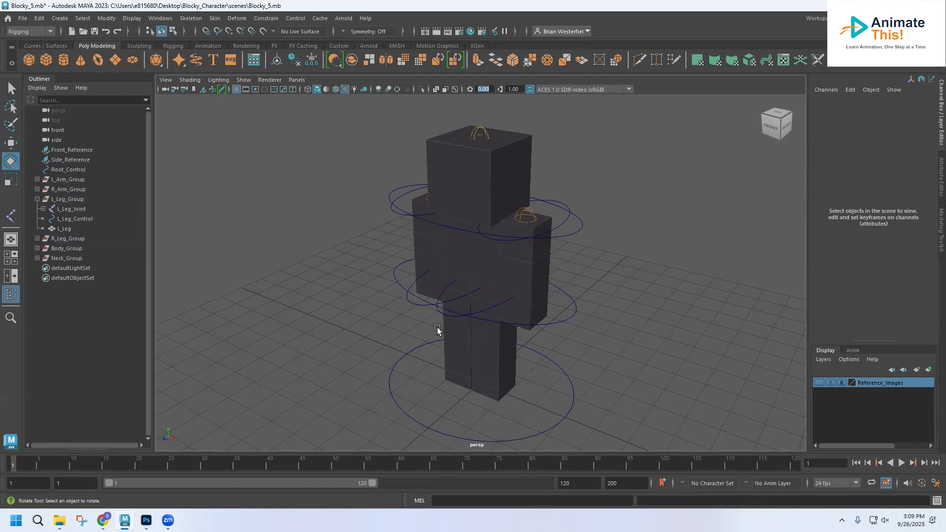
left_click(491, 305)
left_click(394, 320)
left_click(443, 314)
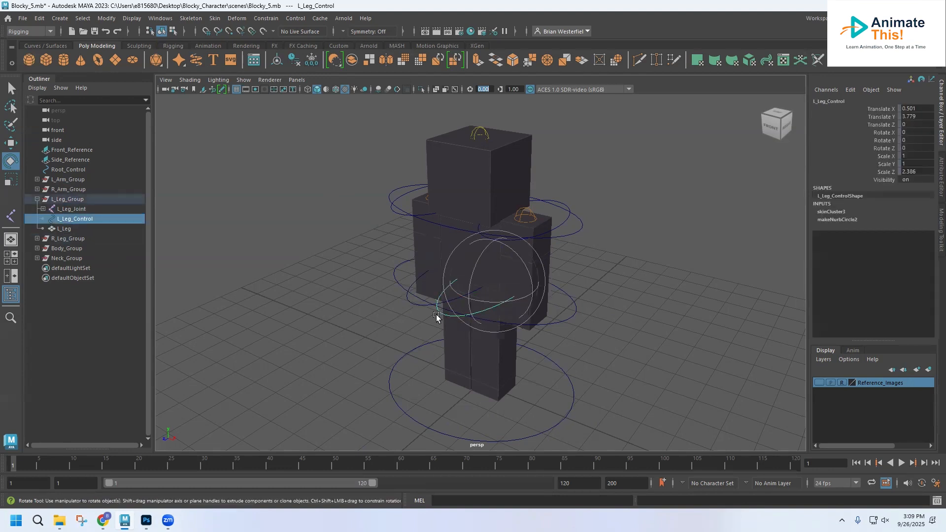
- Try duplicating L_Leg_Control and moving the copy out of L_Leg_Group, and delete the copy
left_click(86, 292)
left_click(86, 221)
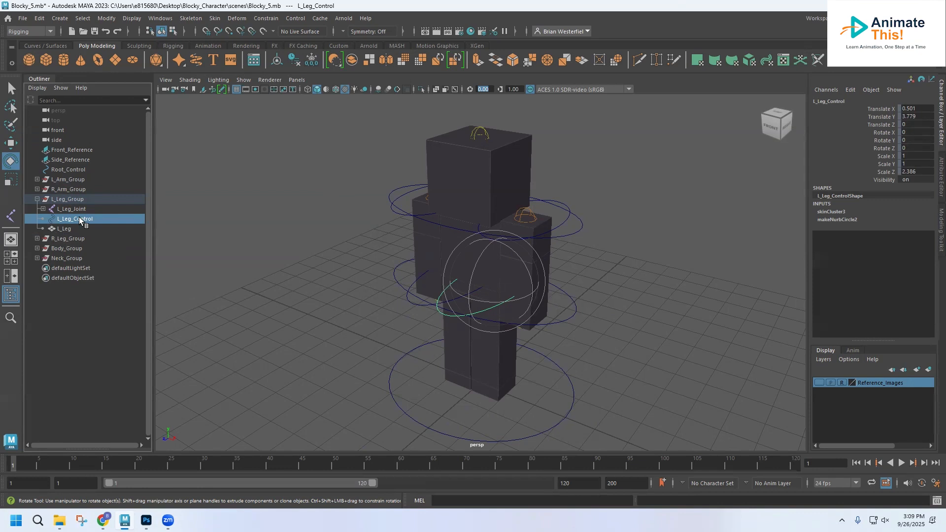
key("ctrl+d")
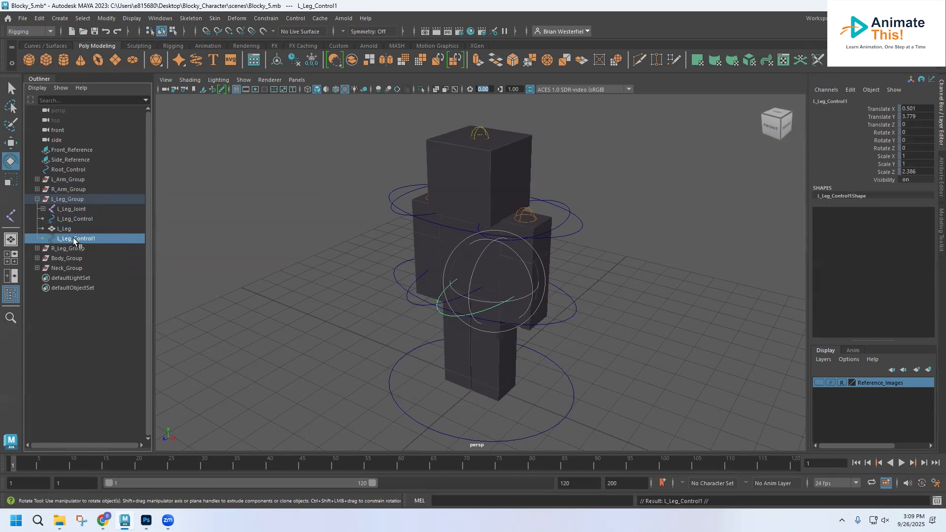
left_click_drag(72, 238, 61, 297)
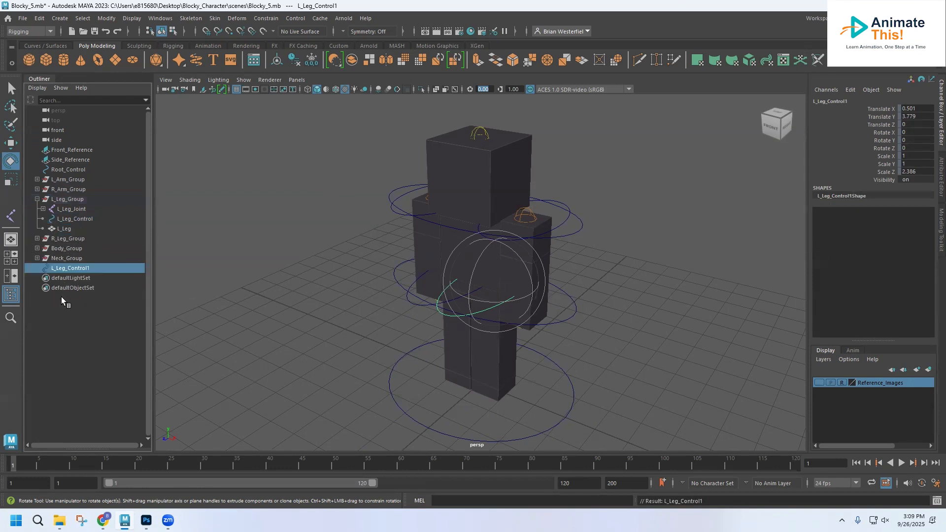
left_click(79, 308)
left_click(85, 271)
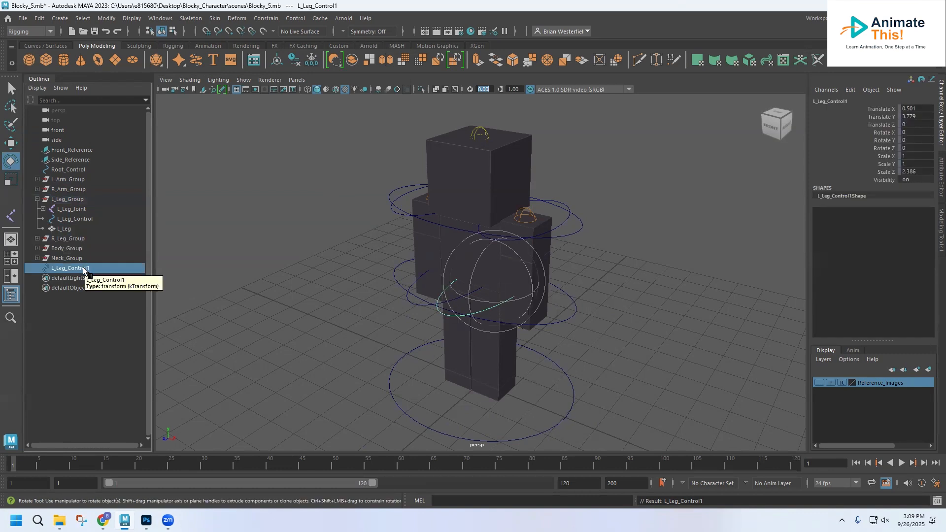
key("Delete")
- Examine L_Leg_Control's context options and its move and rotate manipulators, and compare them with R_Leg_Control's rotate manipulator
left_click(72, 218)
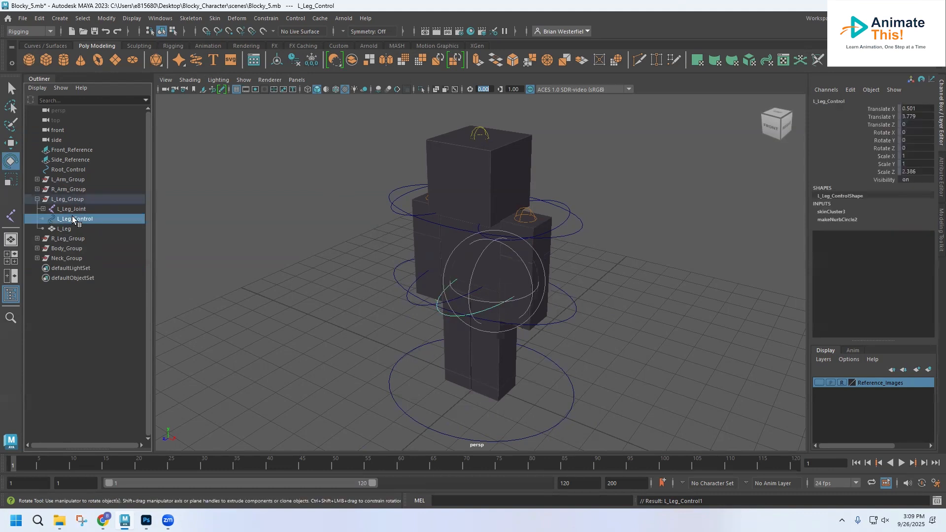
right_click(74, 222)
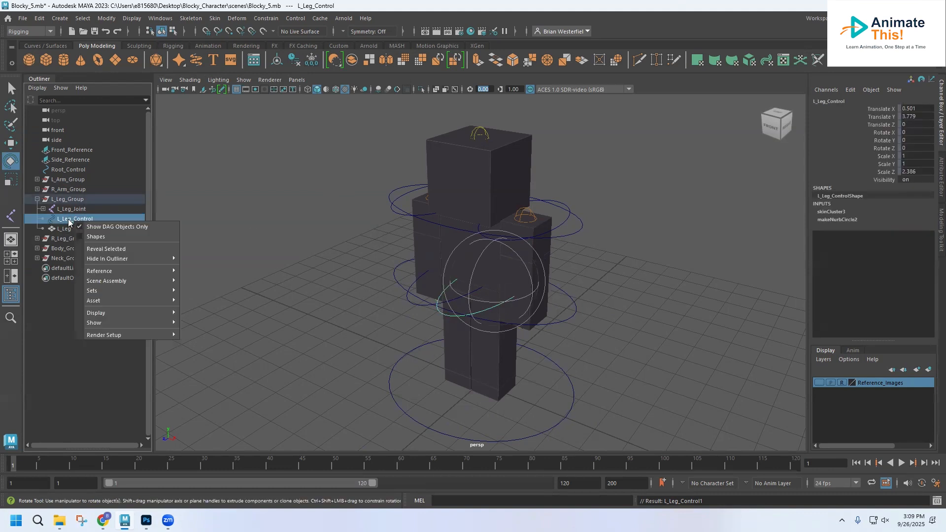
left_click(67, 220)
left_click(11, 143)
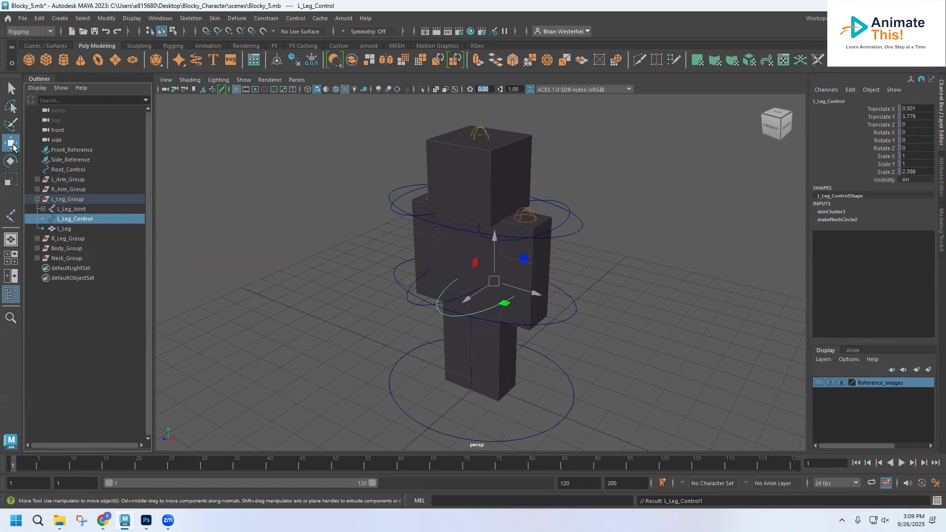
left_click(7, 164)
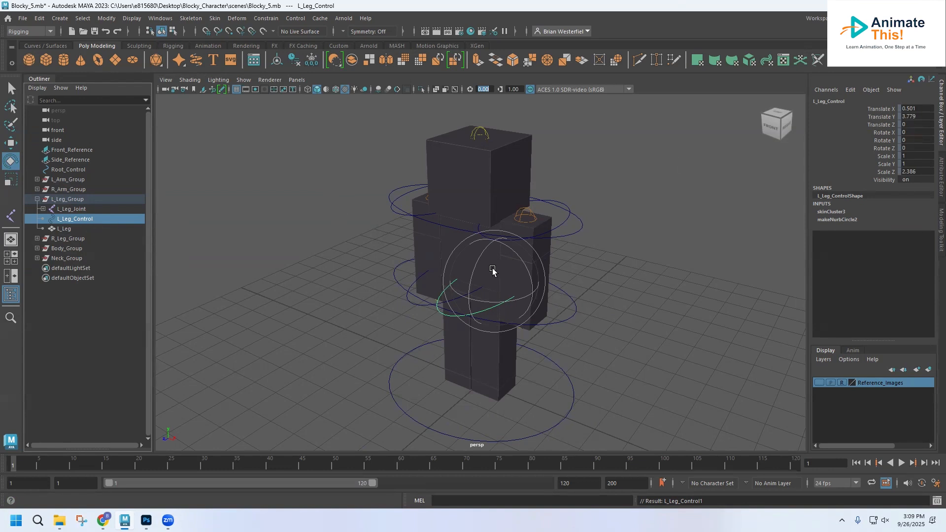
left_click(419, 308)
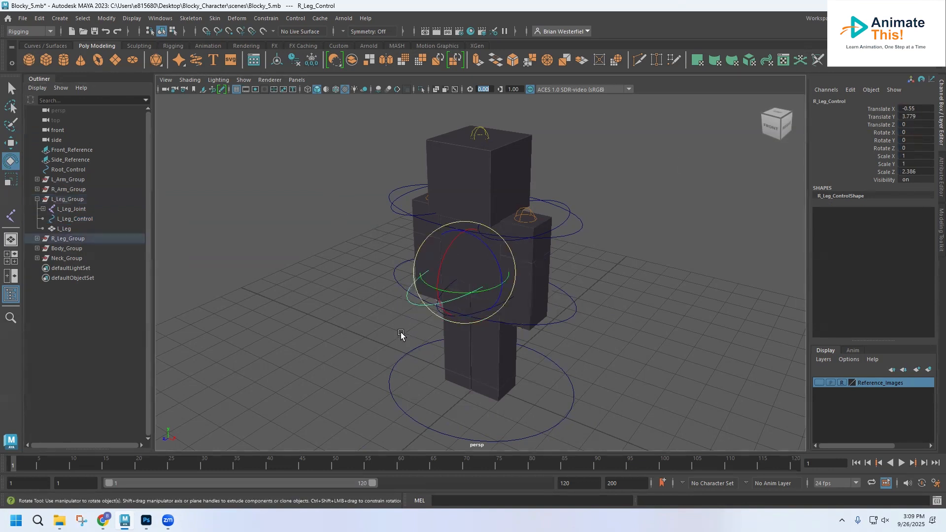
left_click(443, 322)
- Review L_Leg_Control's keyable channels in the Channel Control editor, close the editor, and clear the selection
left_click(447, 317)
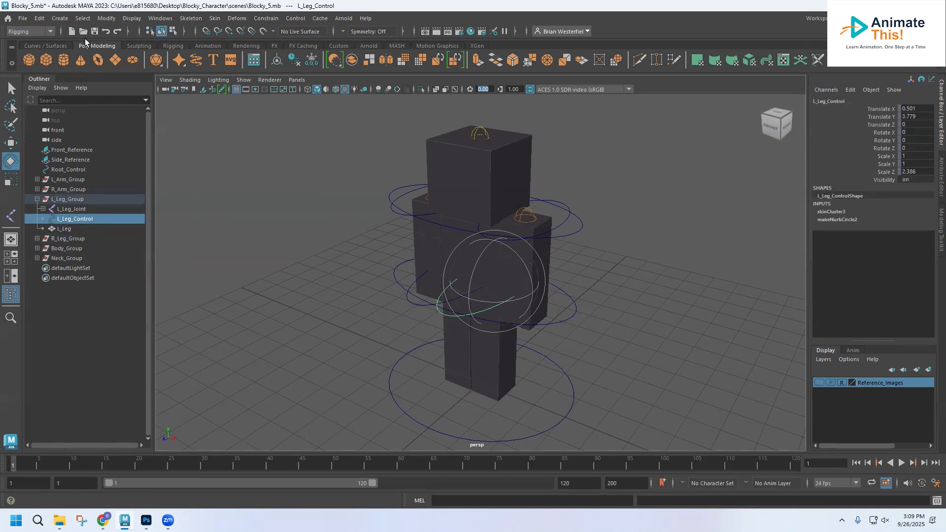
left_click(155, 19)
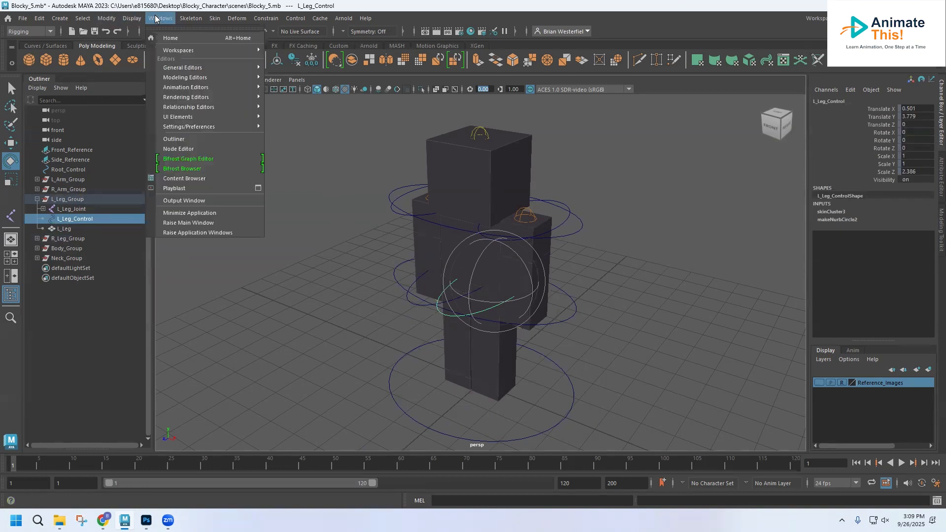
mouse_move(197, 70)
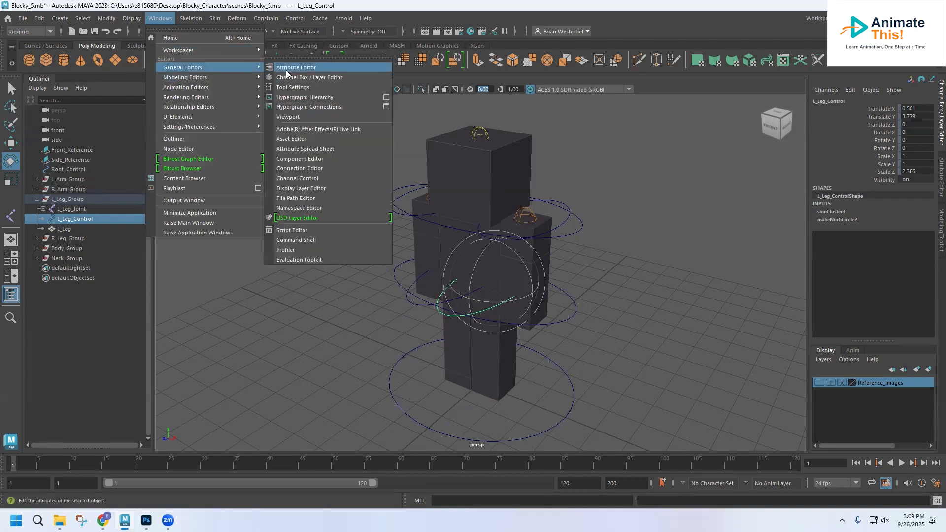
left_click(296, 177)
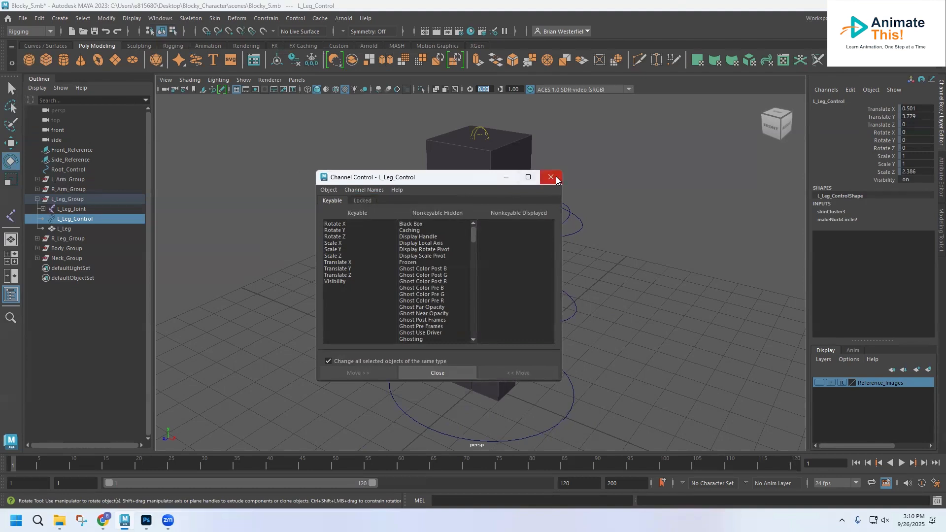
left_click(551, 177)
left_click(364, 292)
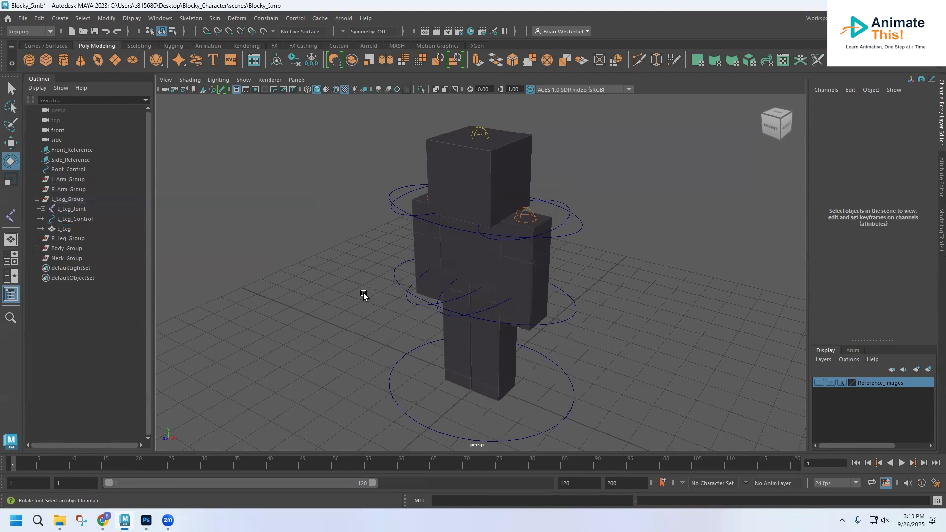
- Select L_Leg_Control and undo the run of earlier selection changes back to when Body_Control was selected
left_click(71, 218)
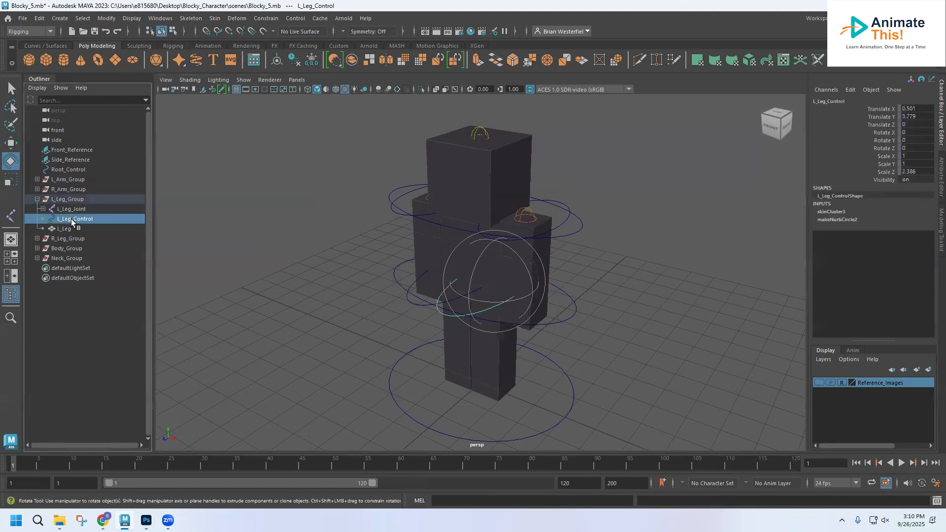
key("ctrl+z")
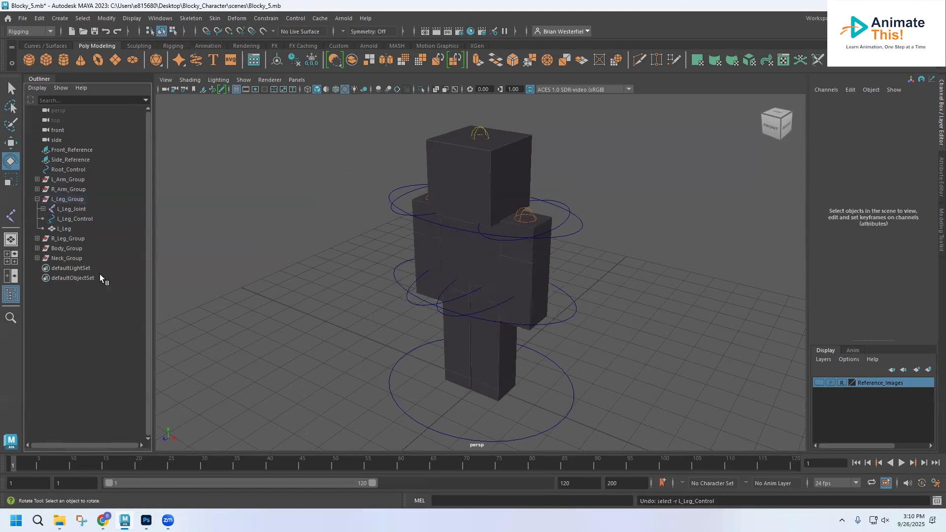
key("ctrl+z")
key("ctrl+z")
key("ctrl+z")
key("ctrl+z")
key("ctrl+z")
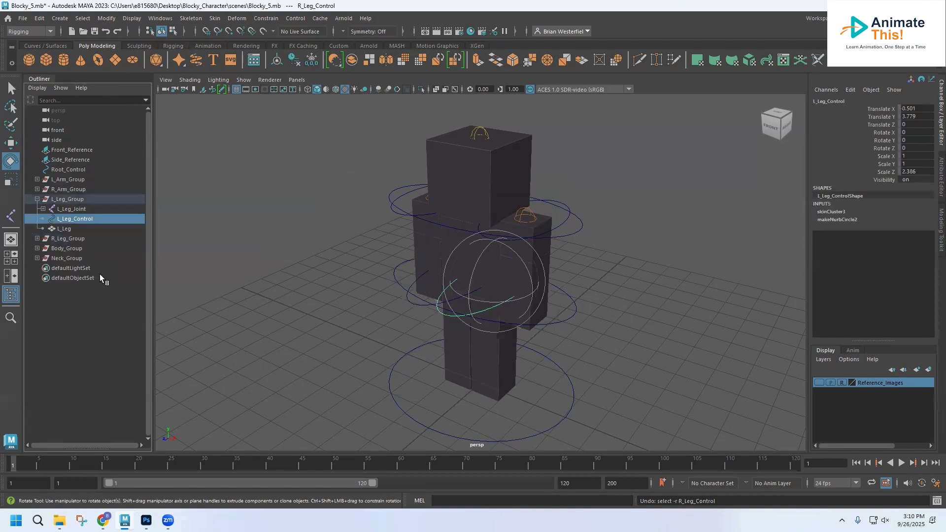
key("ctrl+z")
key("ctrl+z")
key("ctrl+z")
key("ctrl+z")
key("ctrl+z")
key("ctrl+z")
key("ctrl+z")
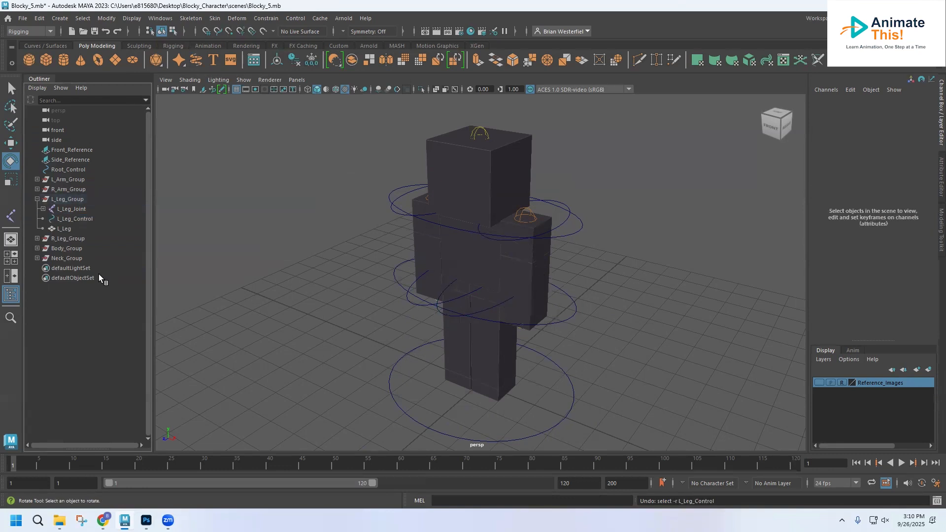
key("ctrl+z")
key("ctrl+z")
key("ctrl+z")
key("ctrl+z")
key("ctrl+z")
key("ctrl+z")
key("ctrl+z")
key("ctrl+z")
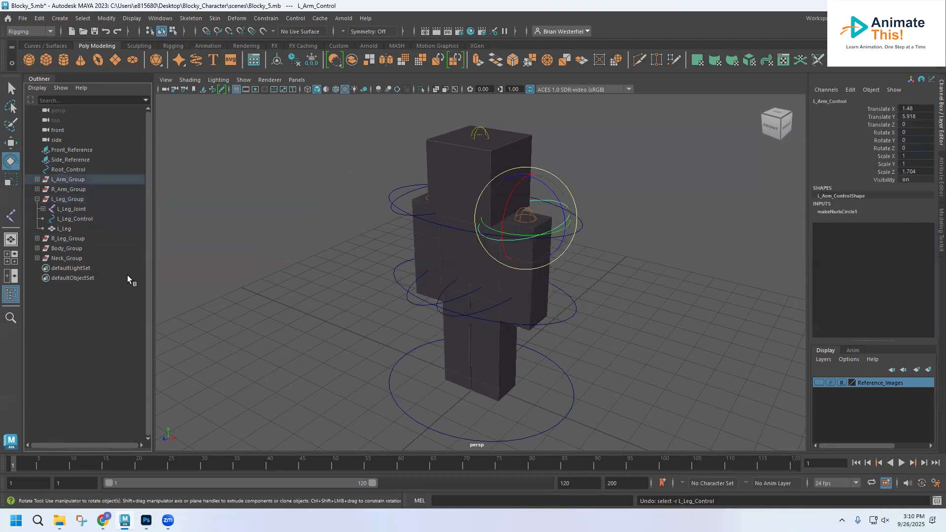
key("ctrl+z")
key("ctrl+z")
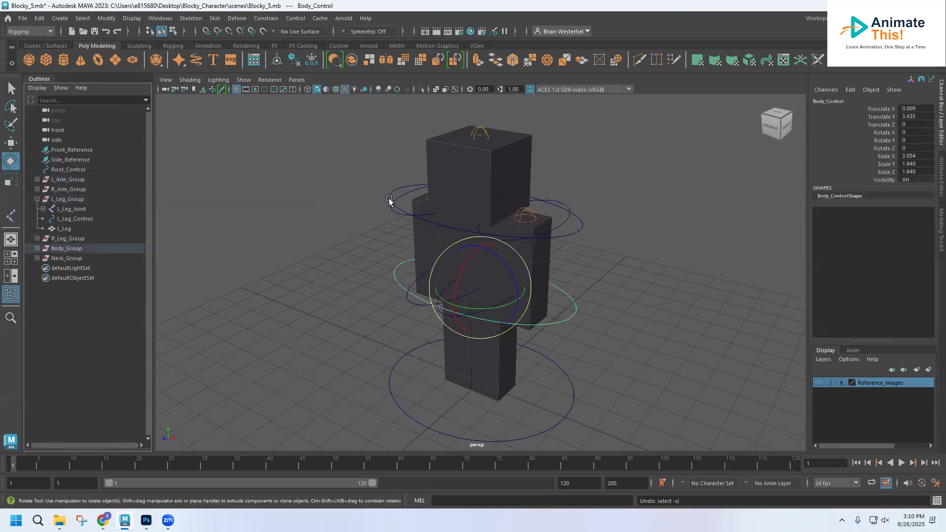
- Test L_Arm_Control and R_Arm_Control by rotating each about -20 degrees around X, undoing each rotation
left_click(325, 252)
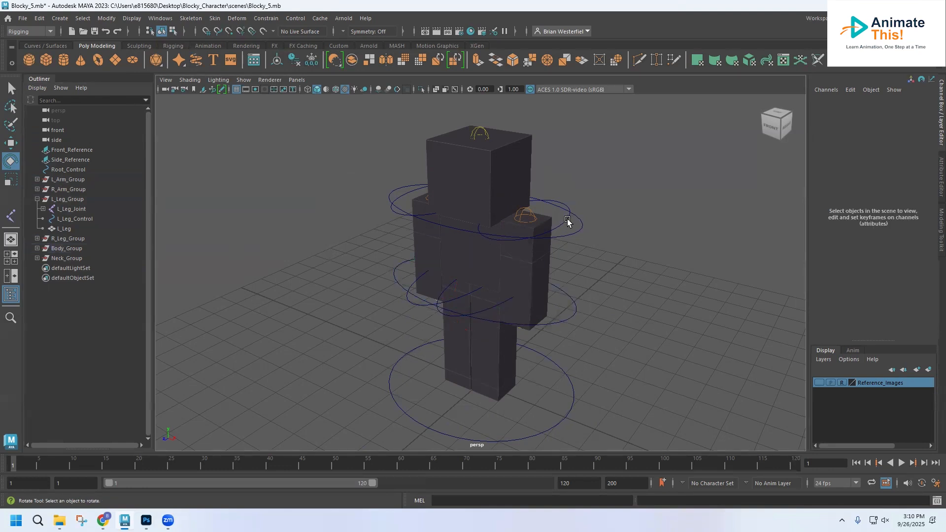
left_click(570, 222)
left_click_drag(509, 223, 513, 202)
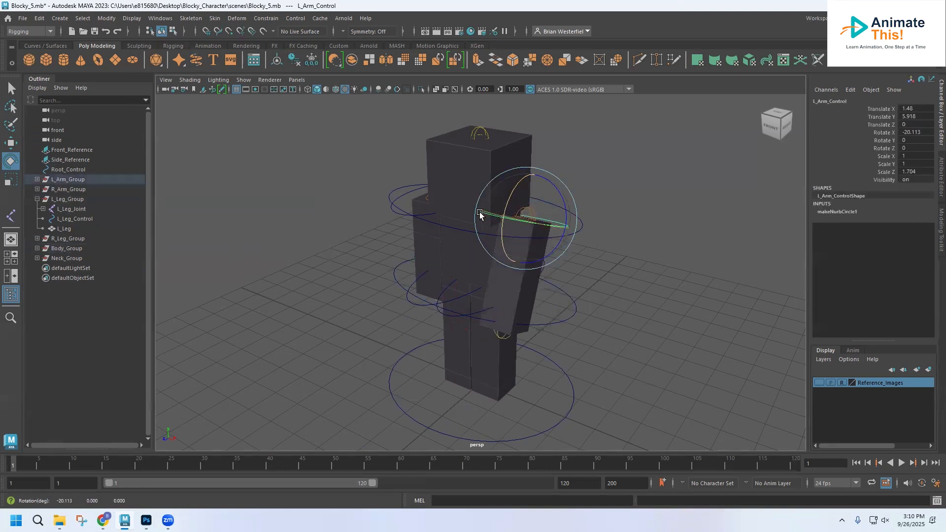
key("ctrl+z")
left_click(391, 212)
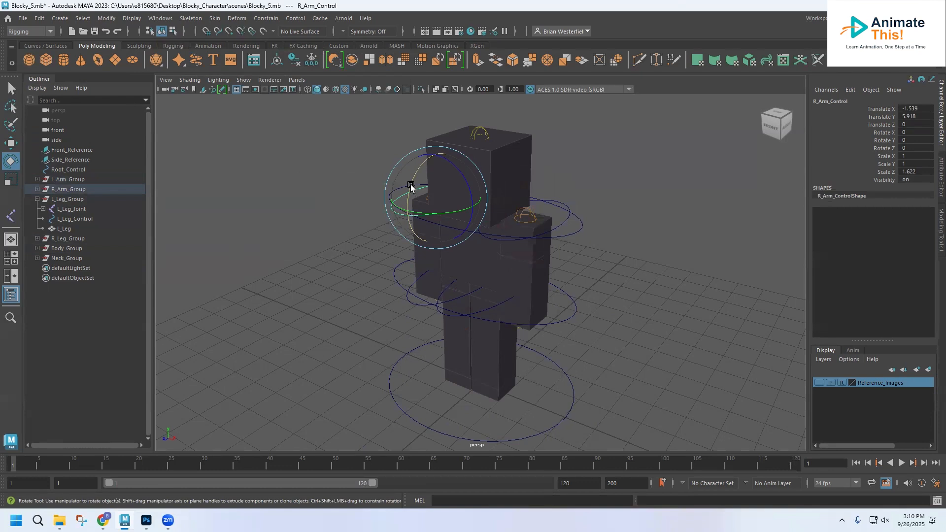
left_click_drag(412, 183, 414, 173)
key("ctrl+z")
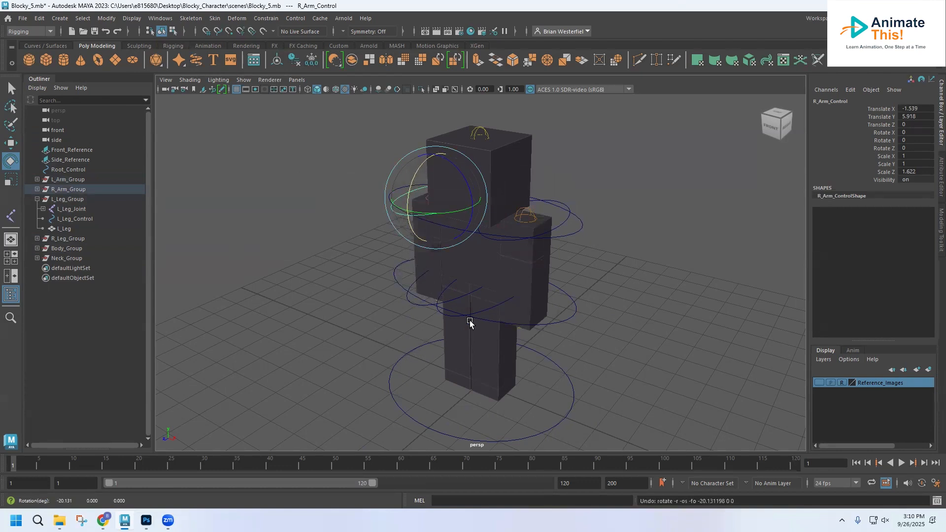
- Compare the rotate manipulators of the R_Leg mesh and L_Leg_Control
left_click(489, 314)
left_click(448, 318)
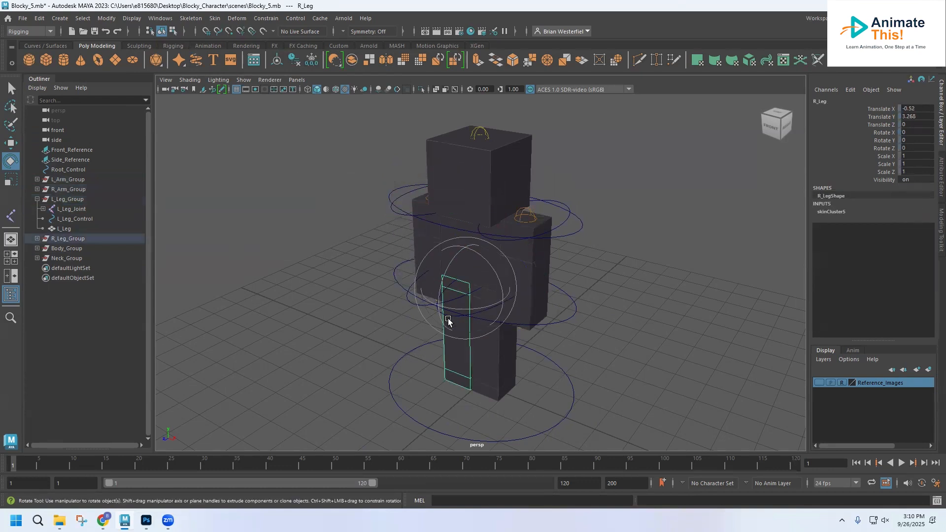
left_click(398, 321)
left_click(440, 311)
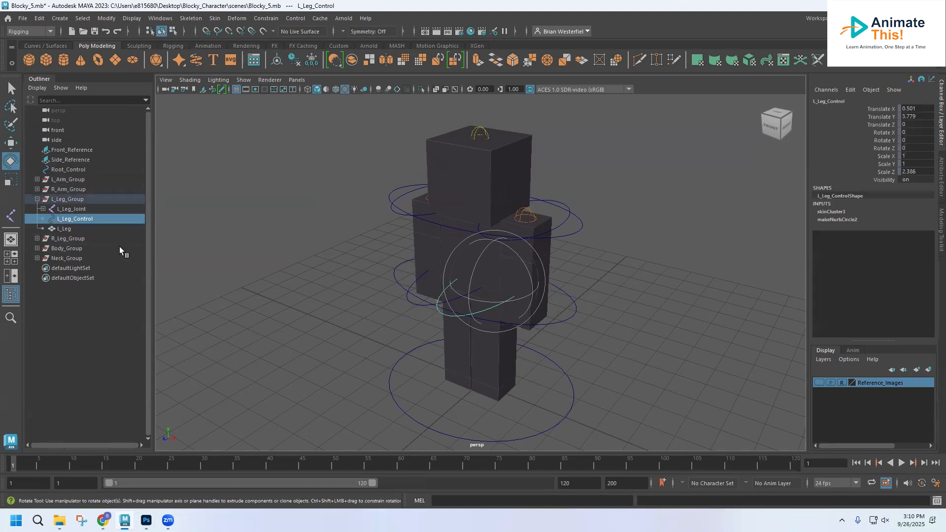
- Duplicate R_Leg_Control, take the copy out of R_Leg_Group, and place it inside L_Leg_Group
left_click(410, 306)
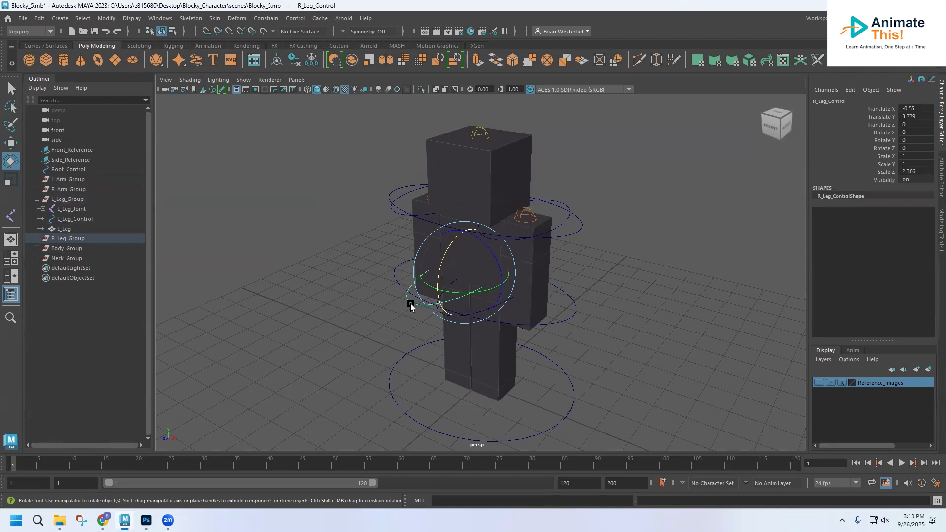
left_click(36, 238)
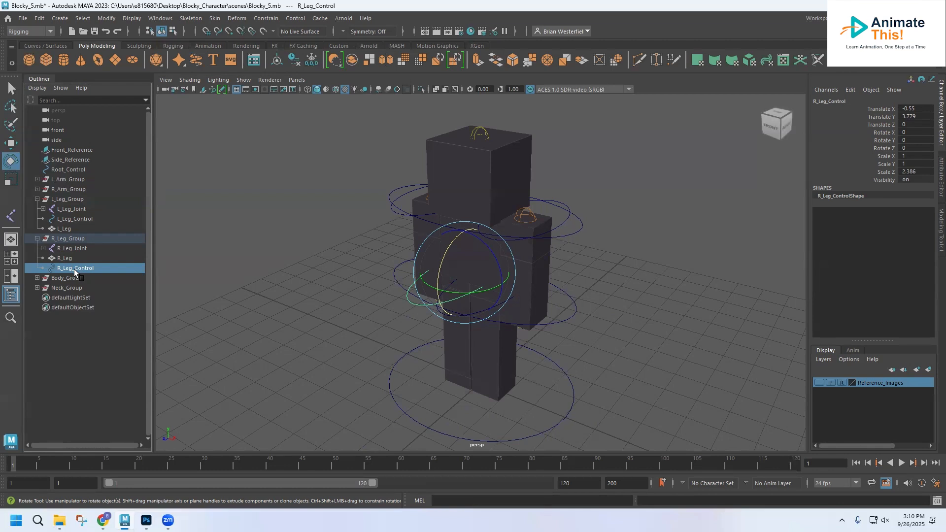
key("ctrl+d")
middle_click_drag(72, 276, 65, 346)
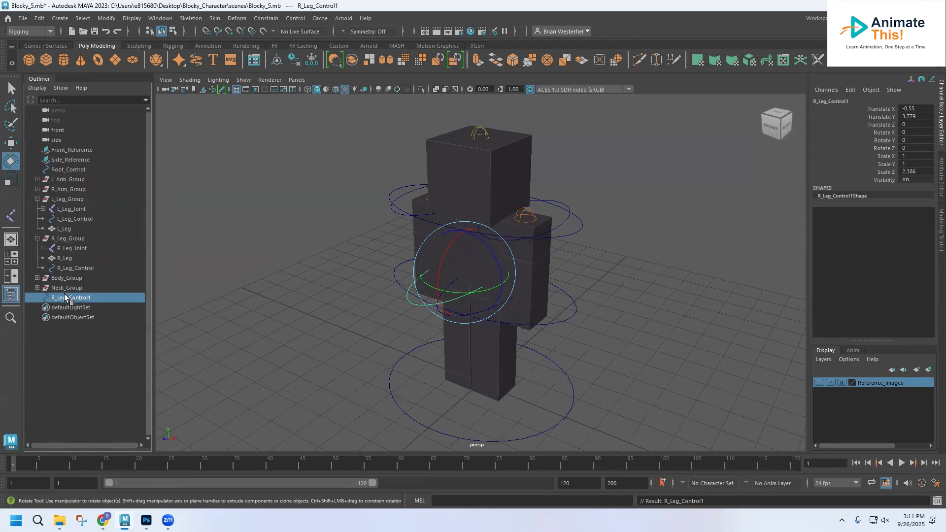
middle_click_drag(63, 297, 74, 215)
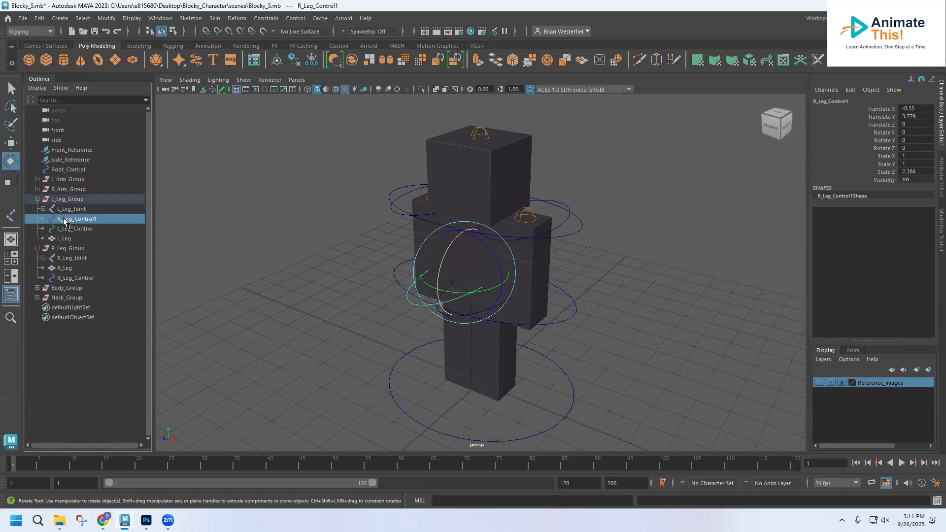
- Rename the copied control as L_Leg_Control1 and delete the faulty L_Leg_Control from L_Leg_Group
double_click(61, 219)
left_click(61, 220)
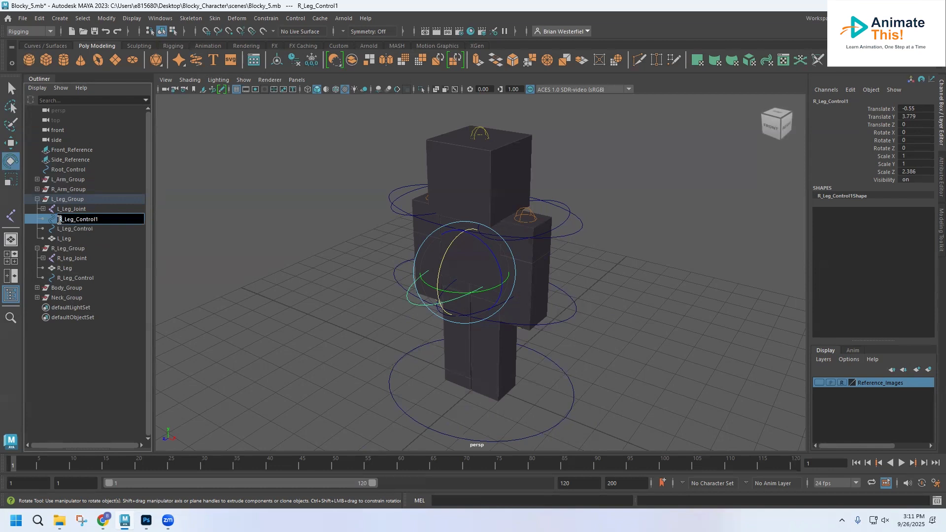
key("BackSpace")
type("L")
left_click(85, 229)
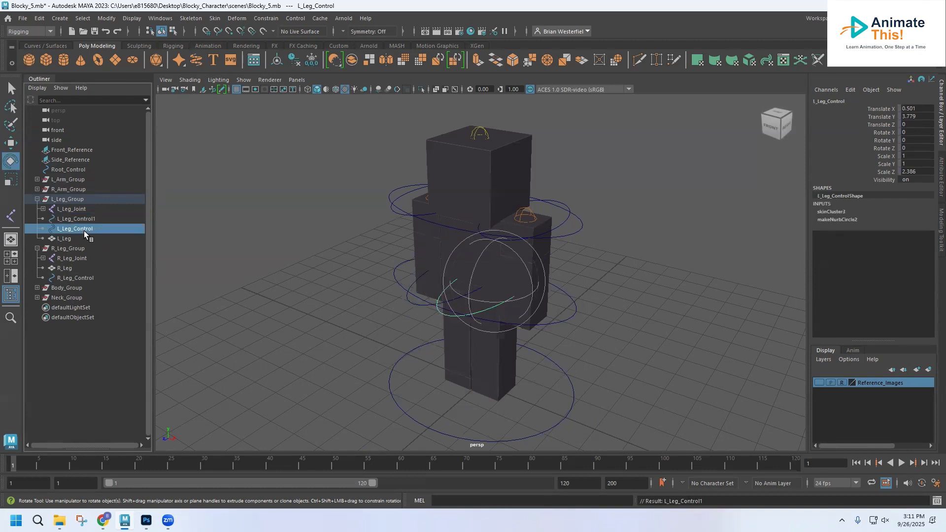
key("Delete")
- Rename L_Leg_Control1 in L_Leg_Group as L_Leg_Control
left_click(74, 220)
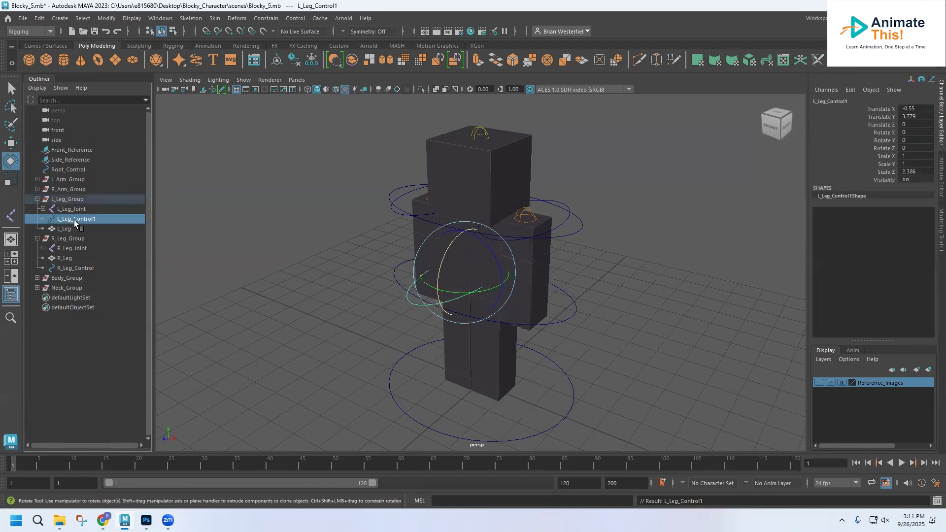
double_click(96, 219)
left_click(100, 220)
key("BackSpace")
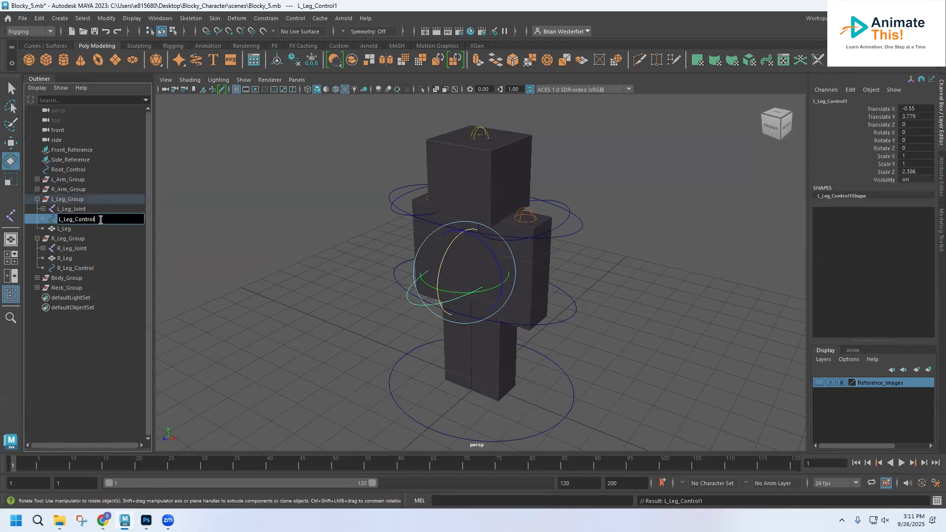
left_click(76, 226)
- Move the new L_Leg_Control along X onto the left leg joint, to a Translate X of about 0.51
left_click(75, 220)
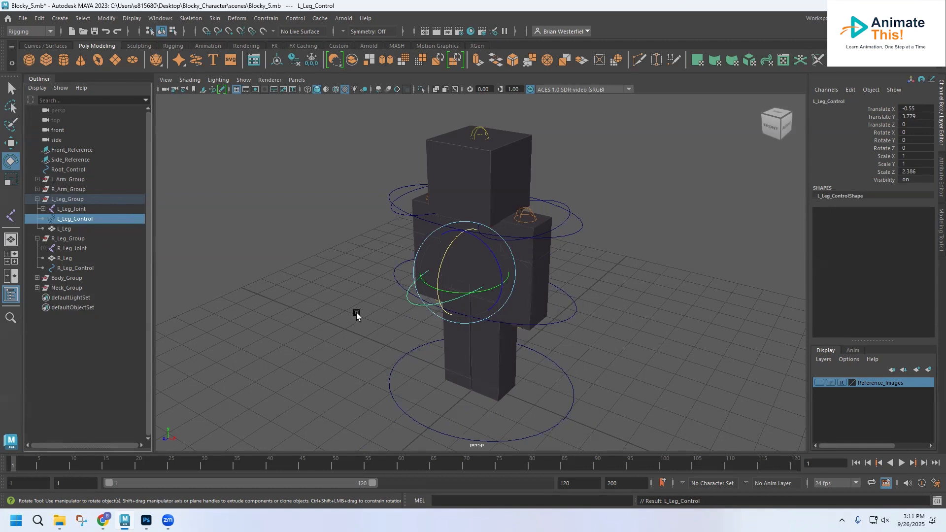
key("space")
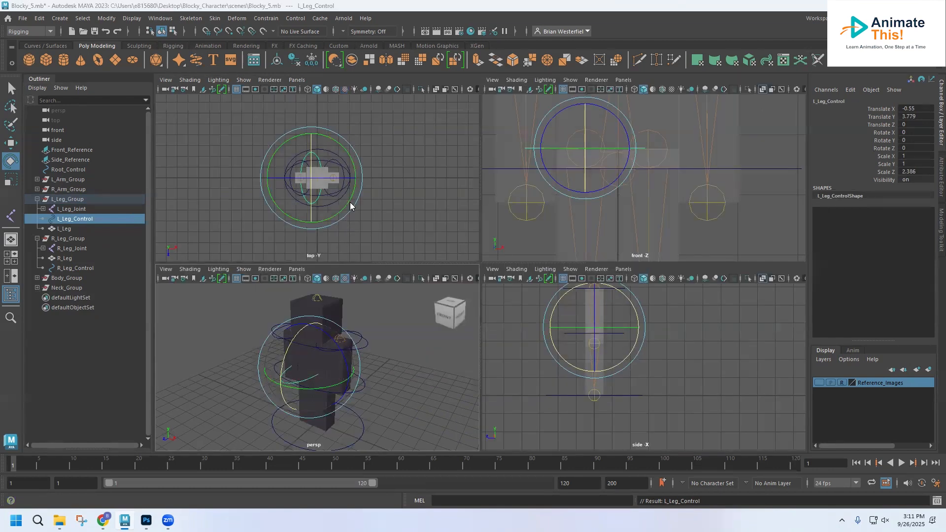
key("space")
left_click(11, 143)
left_click_drag(519, 275, 558, 281)
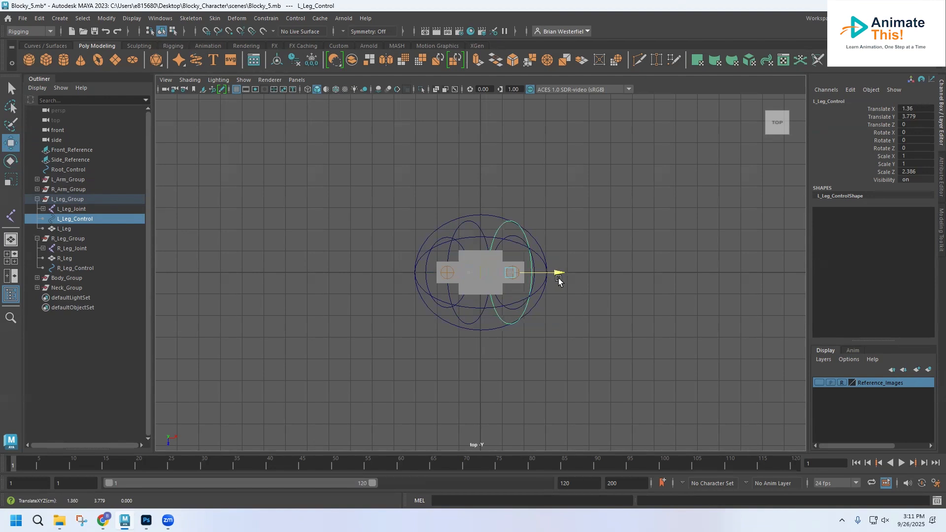
key("space")
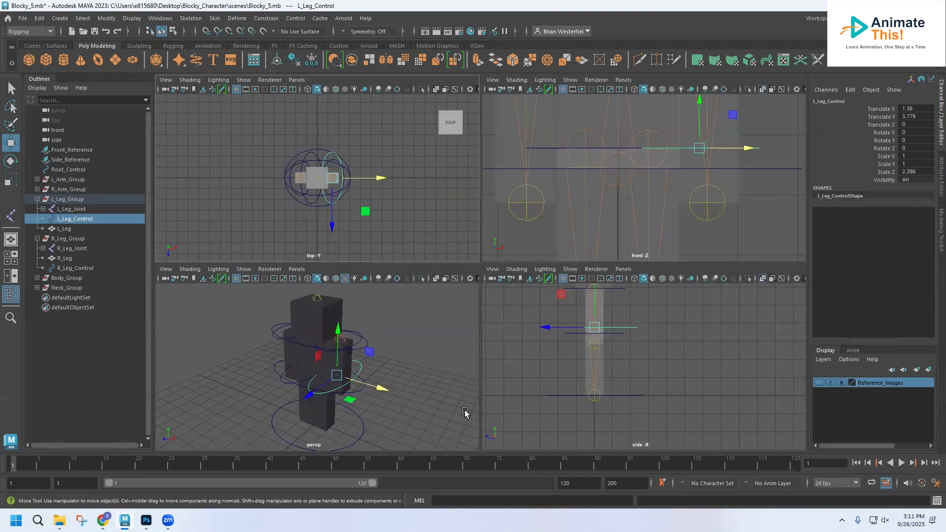
key("space")
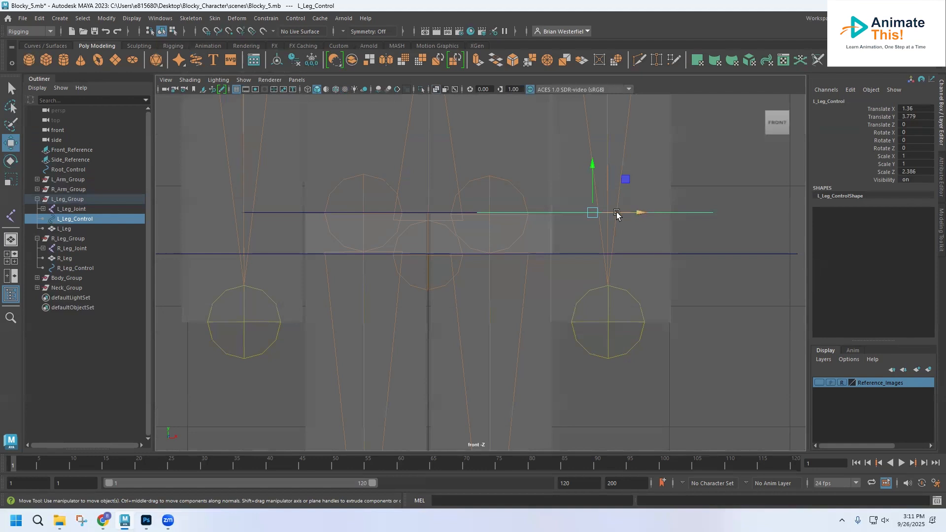
left_click_drag(637, 213, 541, 214)
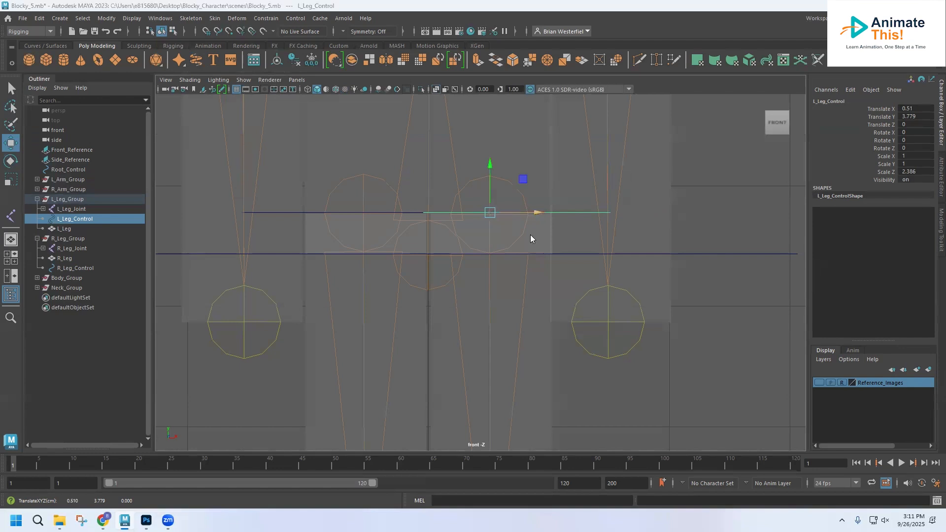
key("space")
key("space")
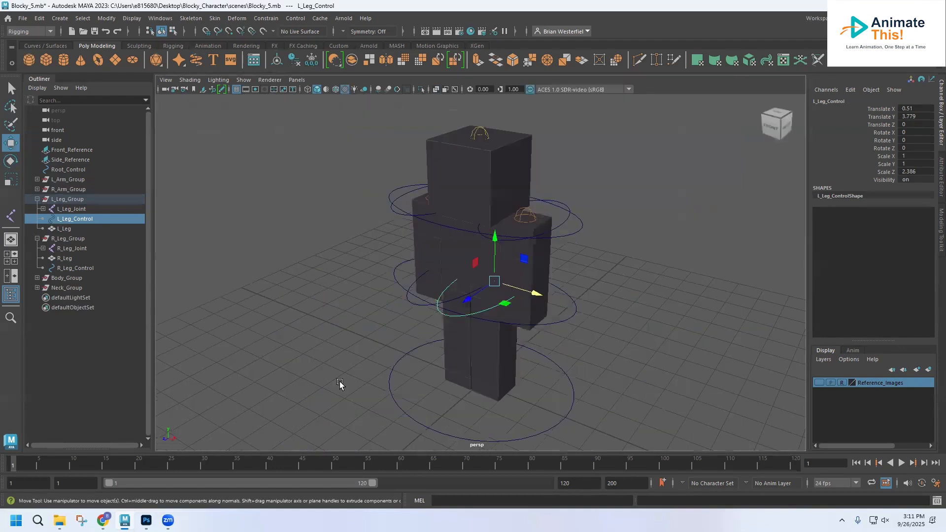
- Parent-constrain L_Leg_Joint to the new L_Leg_Control and clear the selection
scroll(462, 334, "up", 3)
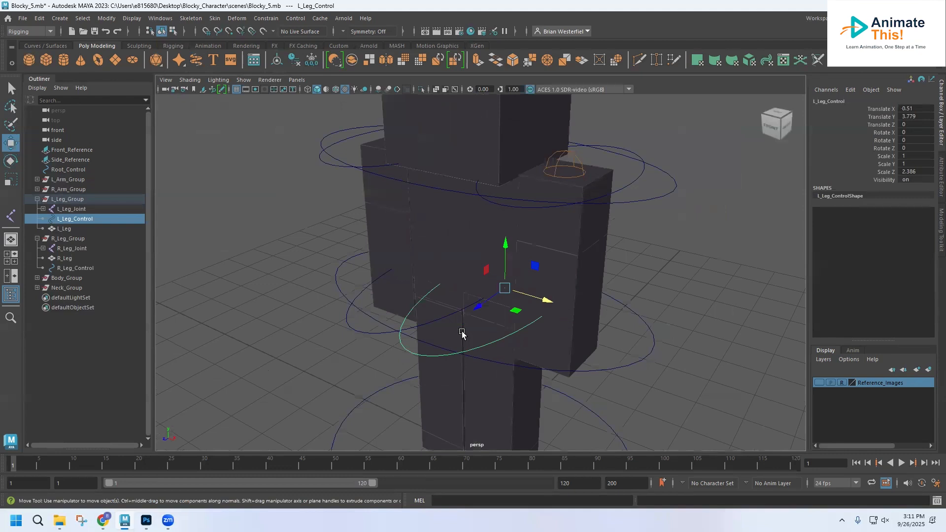
scroll(462, 334, "up", 2)
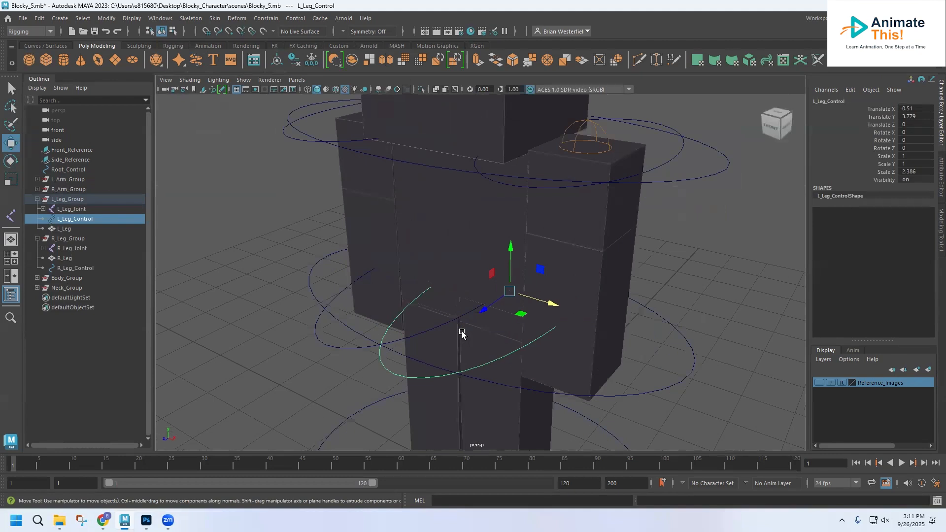
left_click(69, 212)
left_click(69, 225)
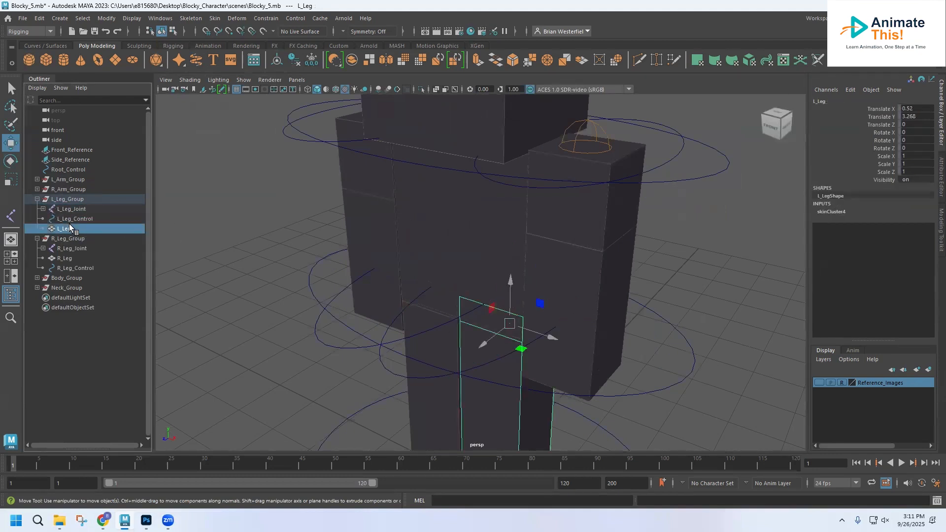
left_click(72, 219)
left_click(73, 210, "ctrl")
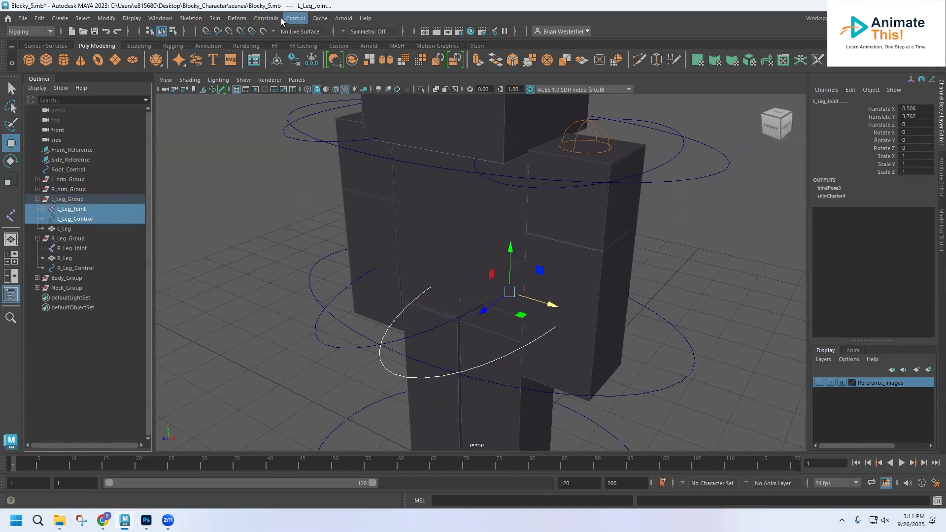
left_click(261, 18)
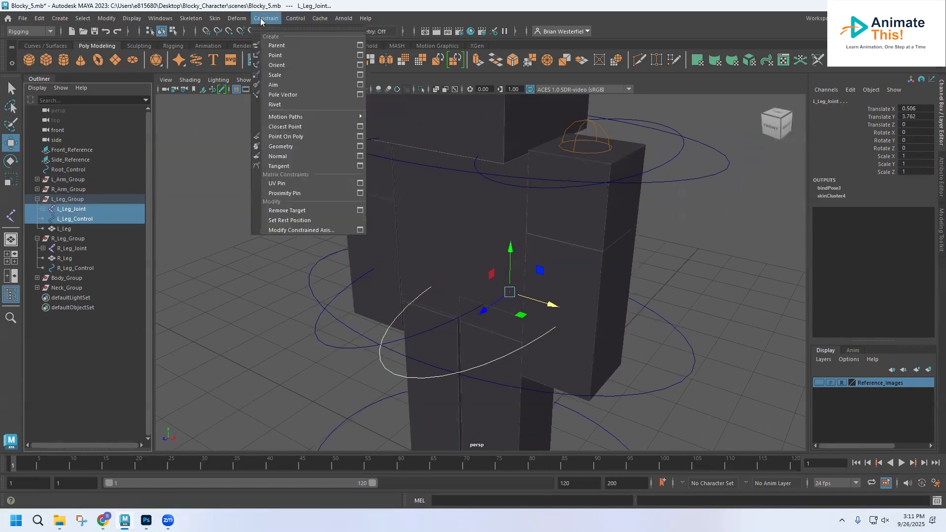
left_click(276, 45)
left_click(371, 366)
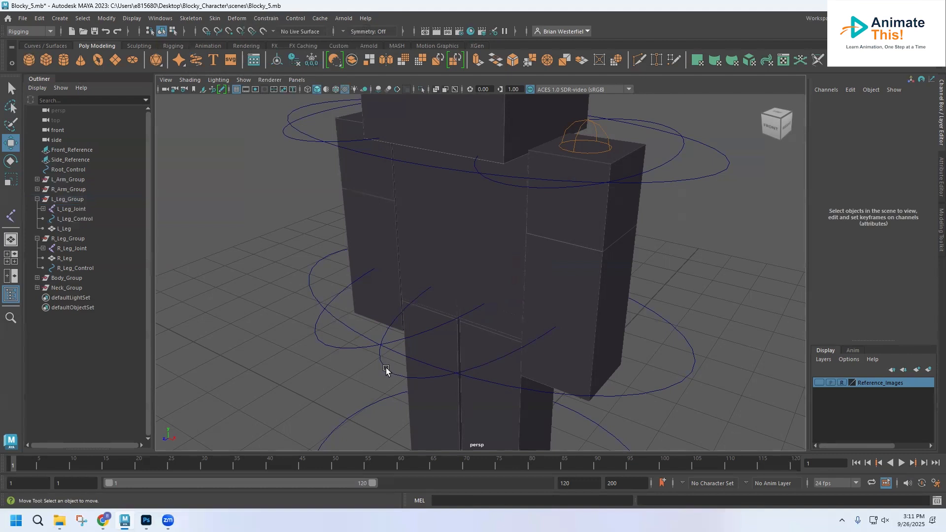
- Test L_Leg_Control by rotating it around X, undo the rotation, and clear the selection
left_click(386, 368)
left_click(11, 162)
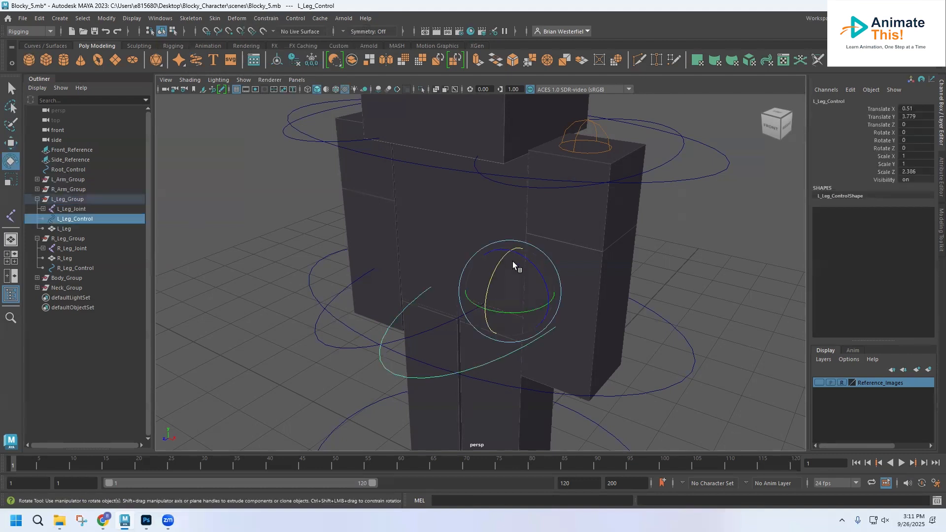
mouse_move(501, 262)
left_mouse_down()
mouse_move(513, 260)
mouse_move(502, 264)
left_mouse_up()
key("ctrl+z")
scroll(468, 259, "down", 2)
left_click(377, 354)
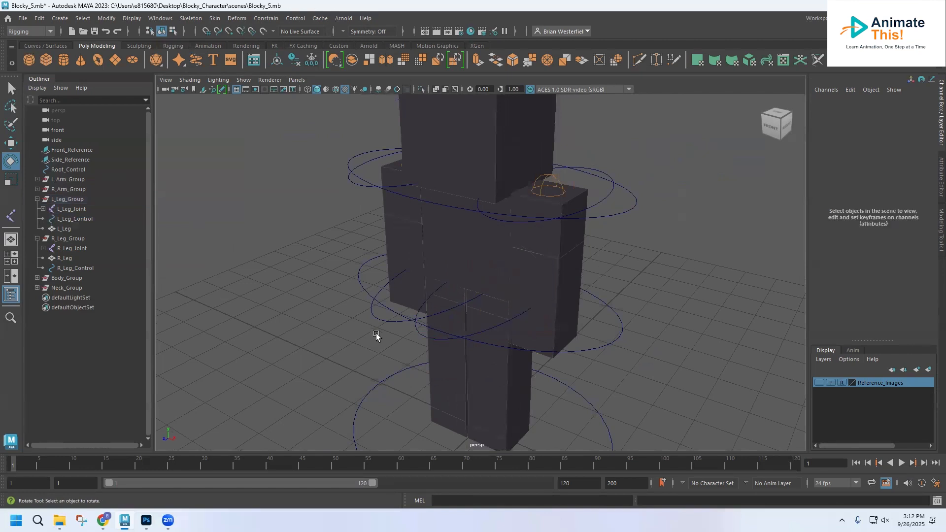
- Test R_Leg_Control by rotating it slightly around X, and undo the rotation
left_click(378, 323)
left_click_drag(435, 264, 441, 254)
key("ctrl+z")
key("ctrl+z")
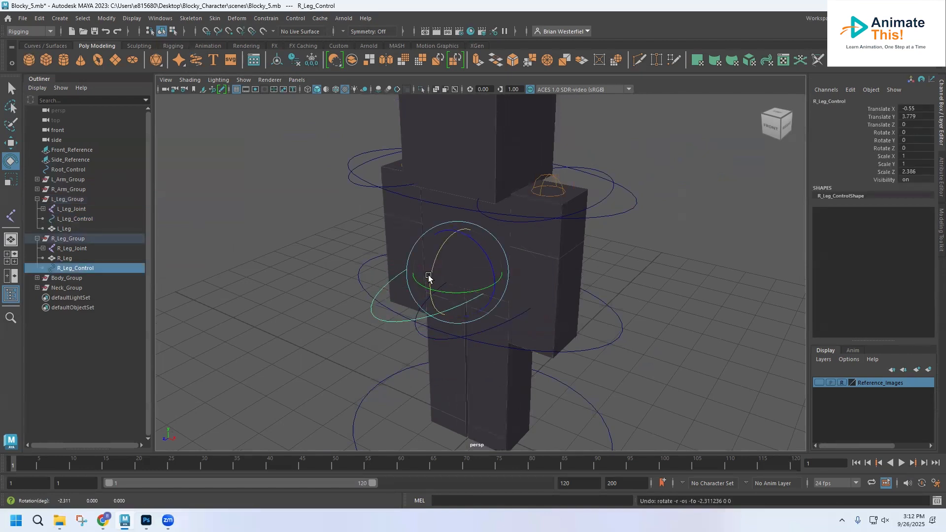
- Parent-constrain R_Leg_Joint to R_Leg_Control and clear the selection
left_click(66, 250, "ctrl")
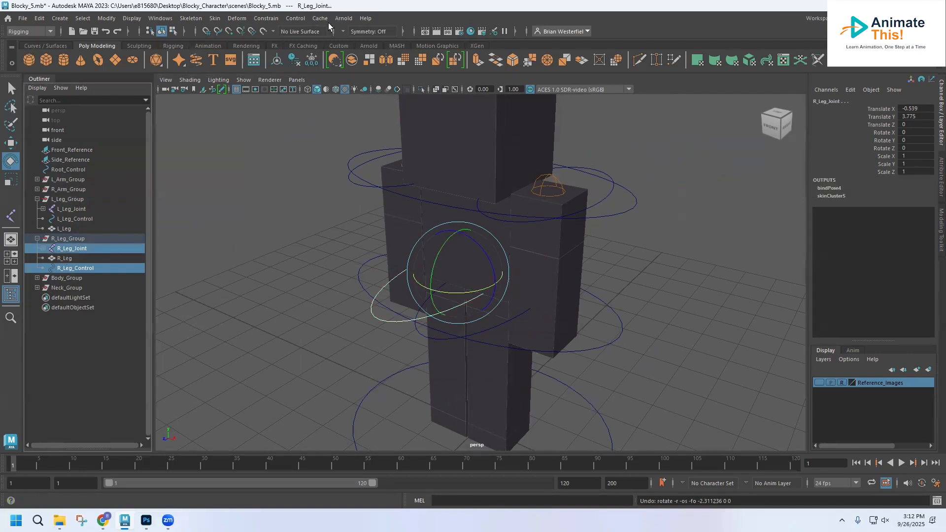
left_click(294, 20)
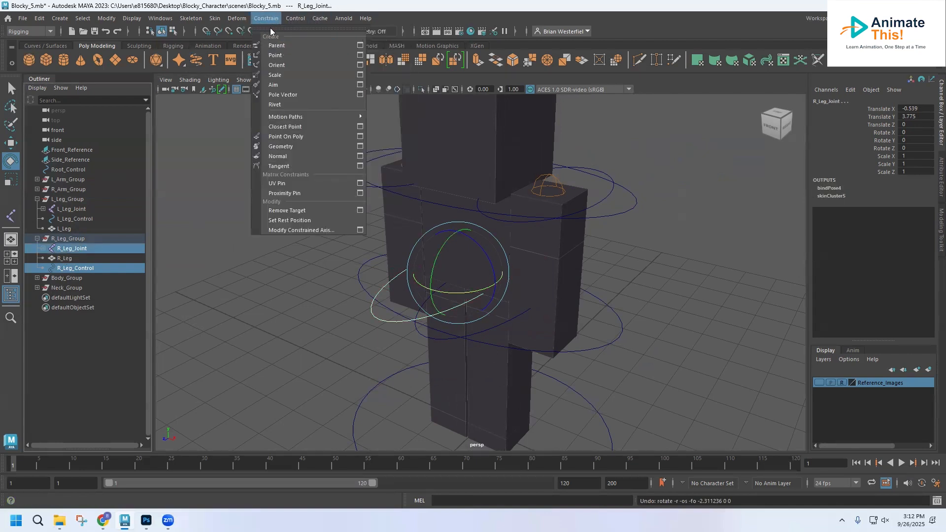
left_click(276, 46)
left_click(307, 311)
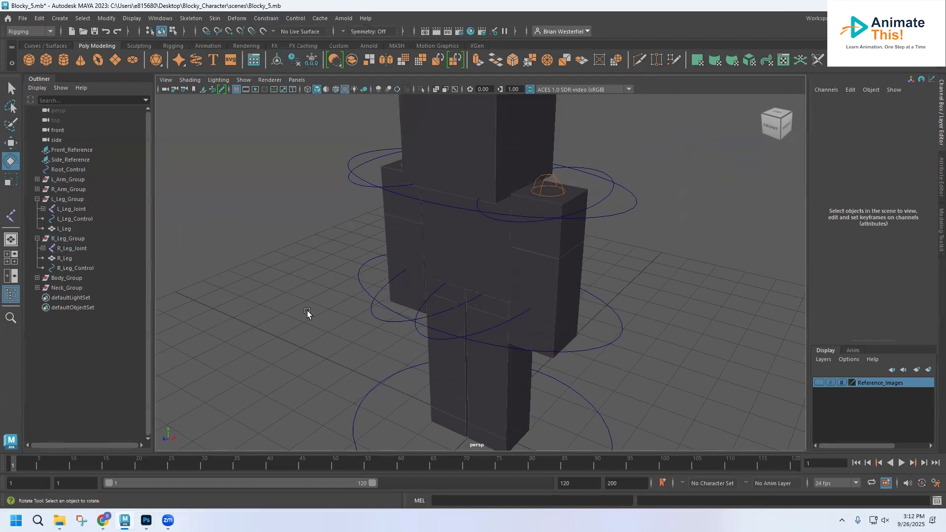
- Check the right leg constraint by rotating R_Leg_Control around X, undo the rotation, and clear the selection
left_click(75, 269)
mouse_move(434, 260)
left_mouse_down()
mouse_move(442, 256)
mouse_move(437, 266)
left_mouse_up()
key("ctrl+z")
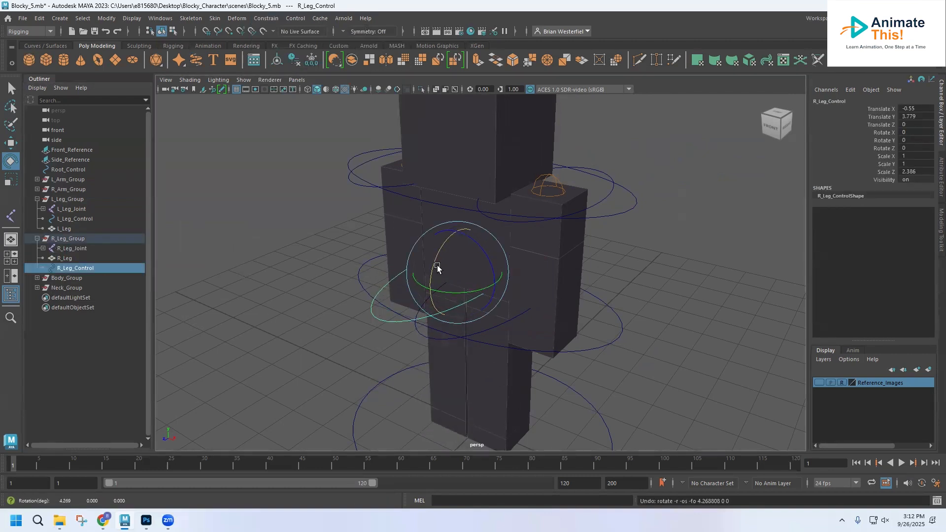
left_click(316, 268)
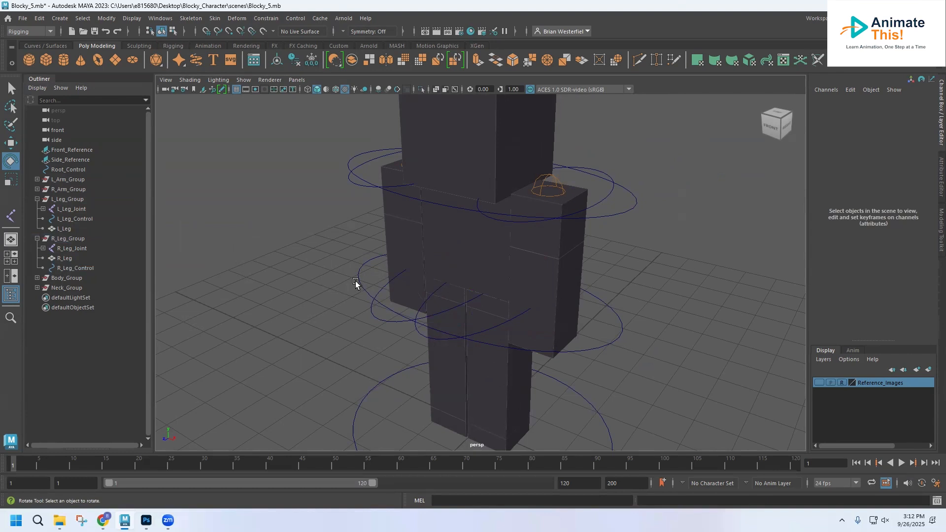
- Collapse both leg groups, expand Body_Group, and parent-constrain Body_Joint to Body_Control
left_click(36, 238)
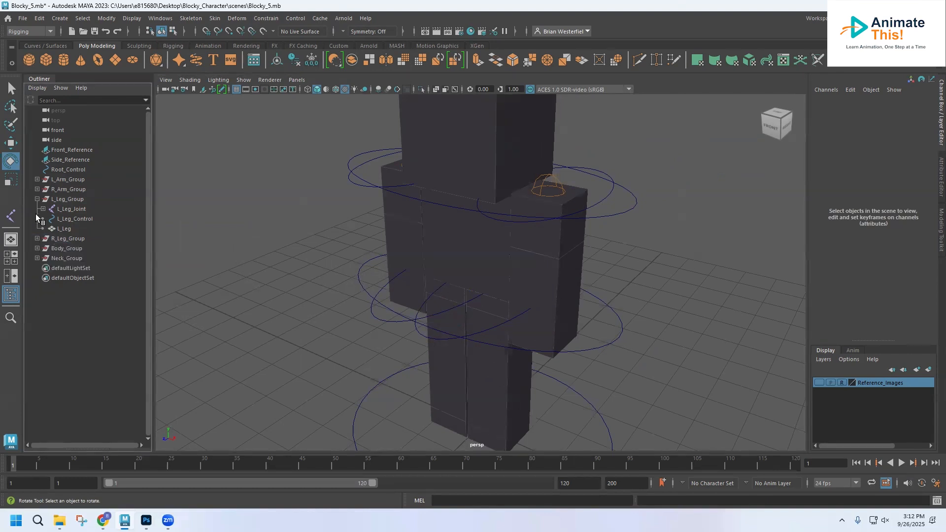
left_click(37, 200)
left_click(37, 218)
left_click(71, 249)
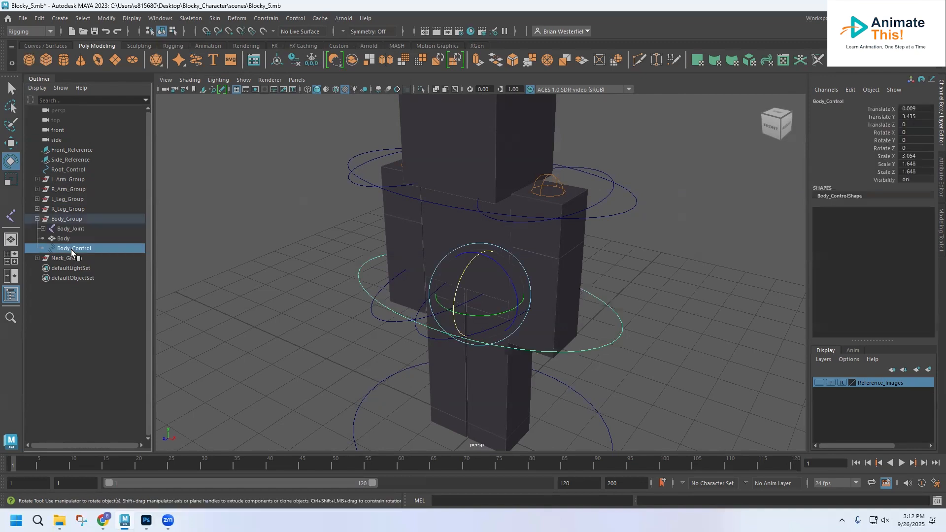
left_click(72, 230, "ctrl")
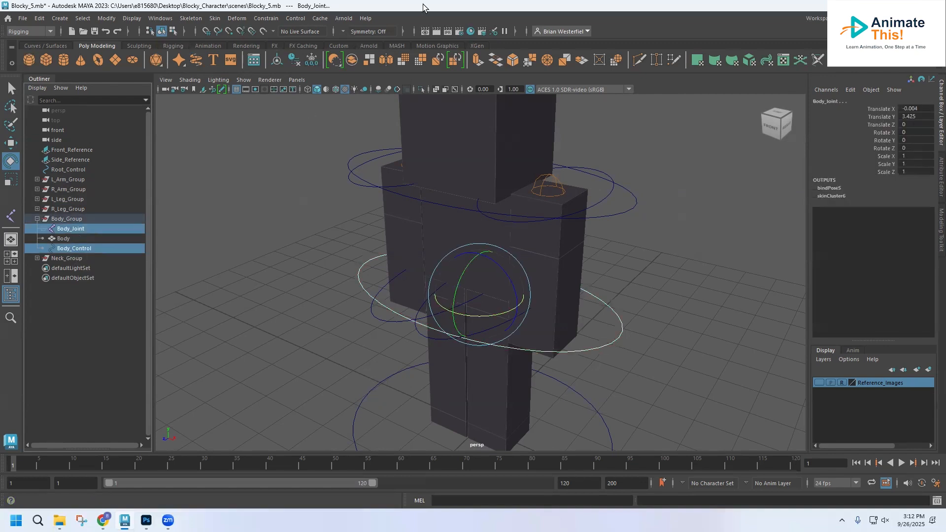
left_click(293, 19)
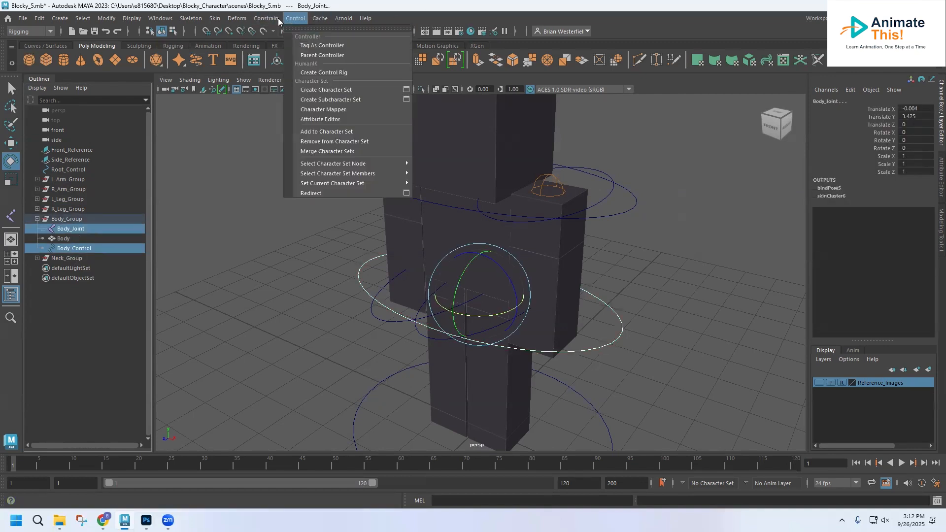
left_click(274, 45)
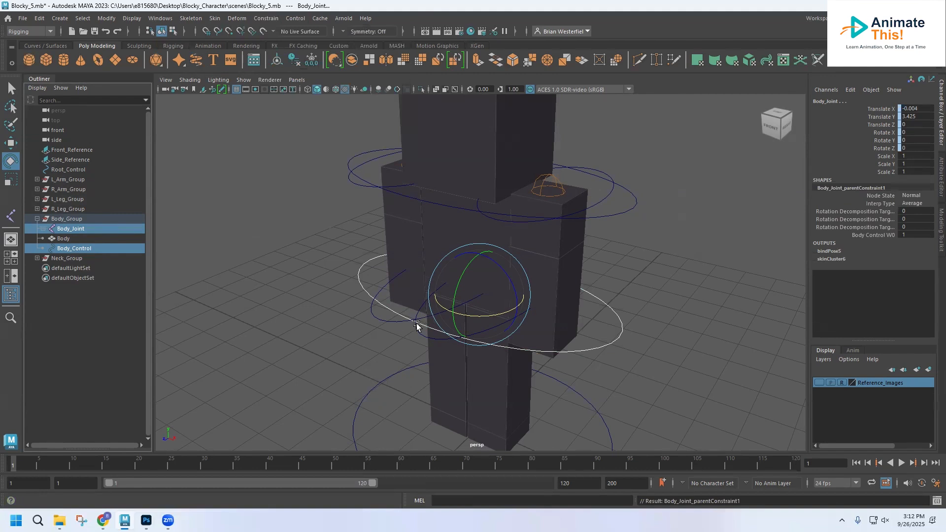
- Test Body_Control by rotating it around X twice, undoing each rotation, and clear the selection
left_click(363, 288)
left_click_drag(459, 281, 442, 296)
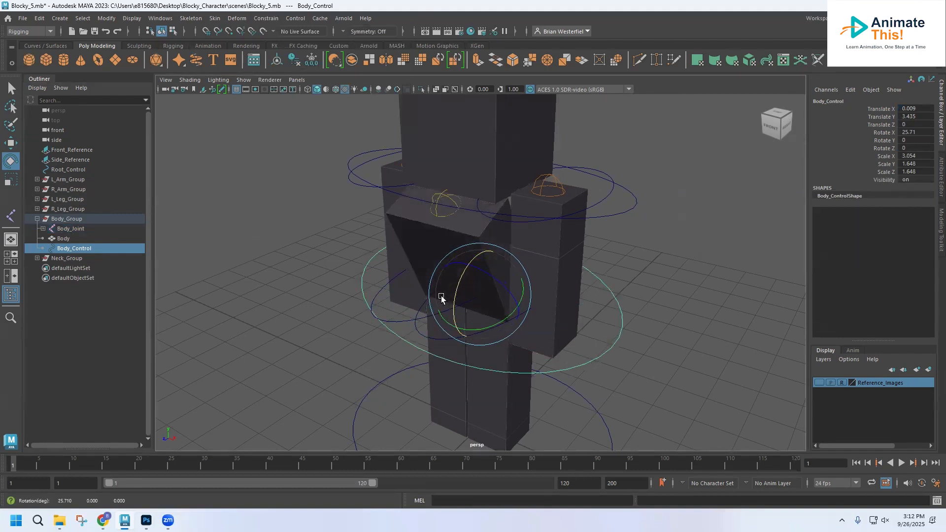
key("ctrl+z")
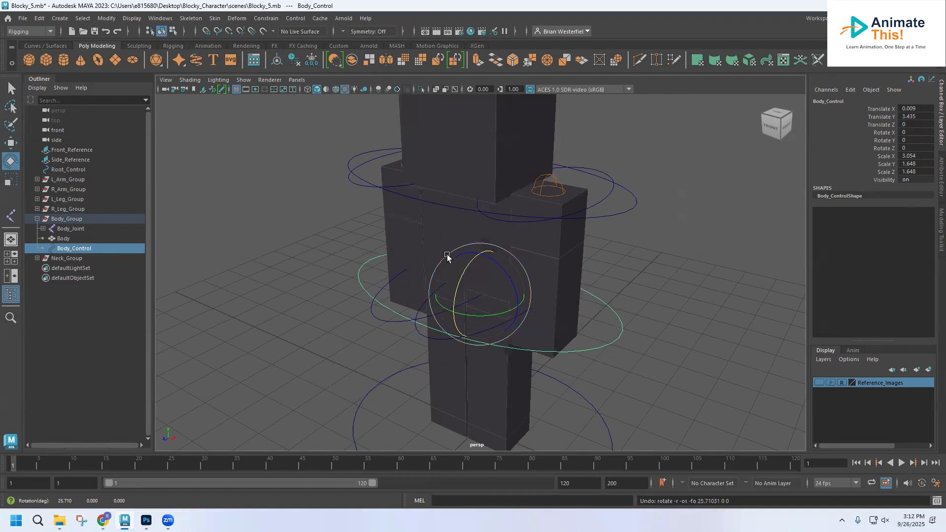
left_click_drag(459, 282, 451, 302)
key("ctrl+z")
left_click(317, 251)
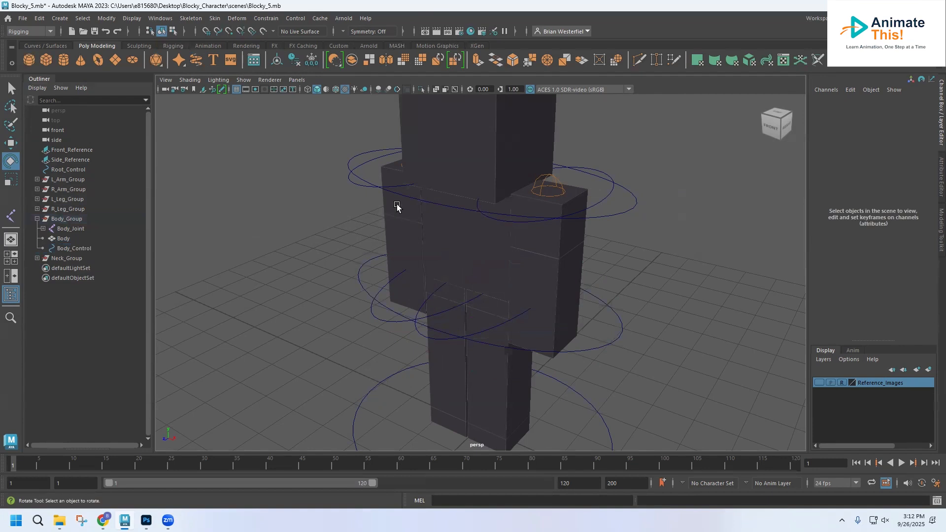
- Expand Neck_Group, parent-constrain Neck_Joint to Neck_Control, and clear the selection
left_click(411, 199)
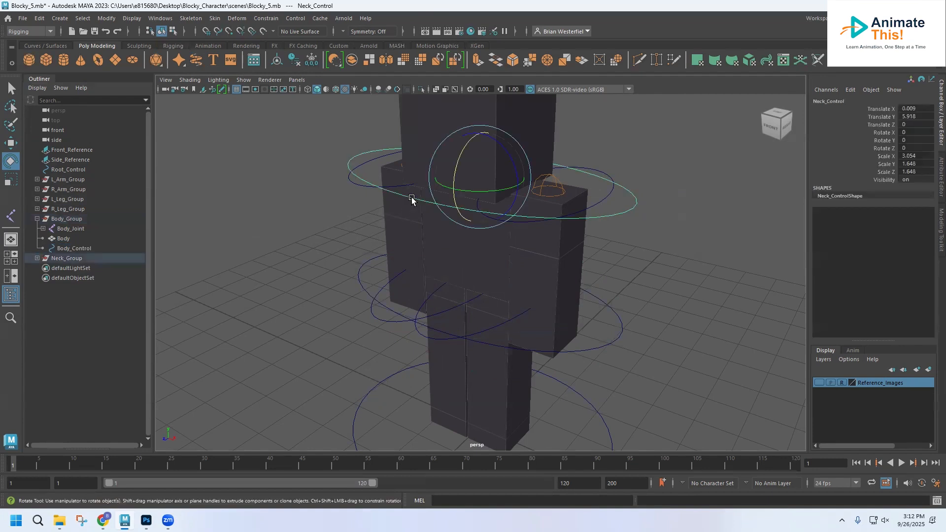
left_click(36, 258)
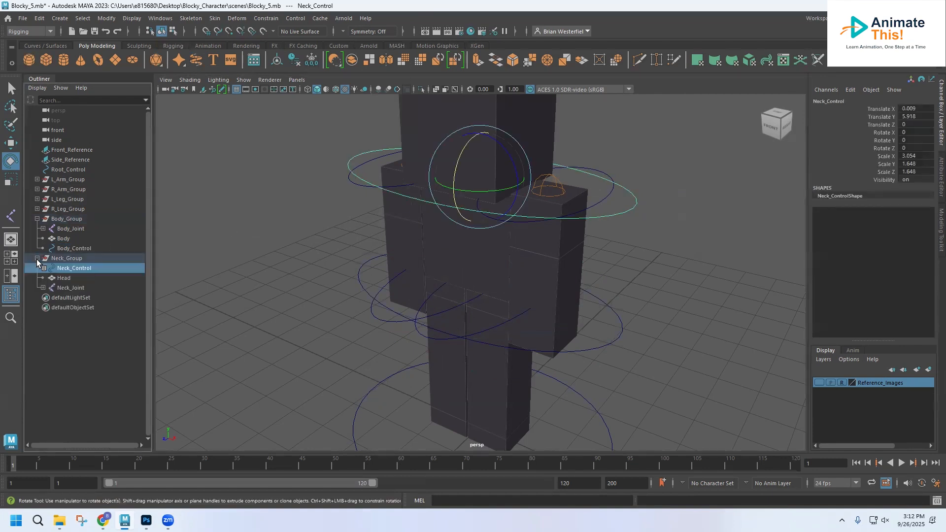
left_click(66, 287, "ctrl")
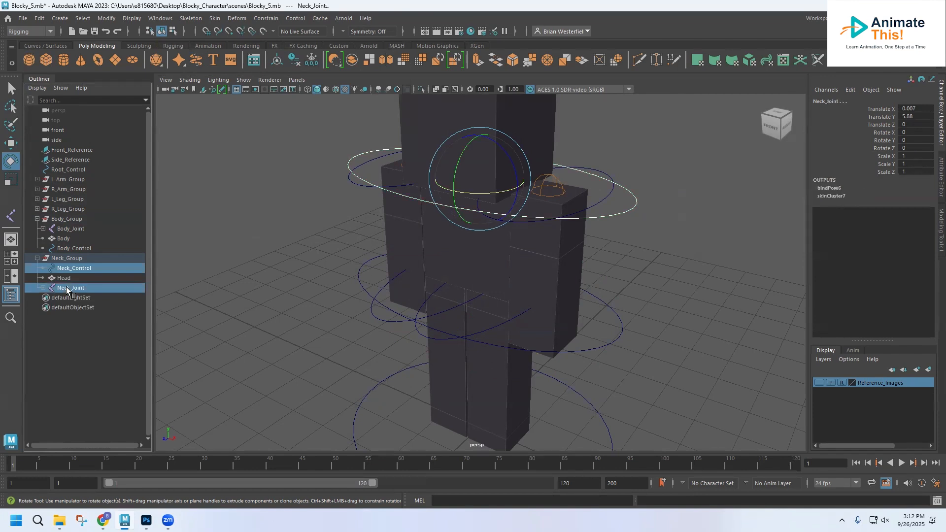
left_click(273, 19)
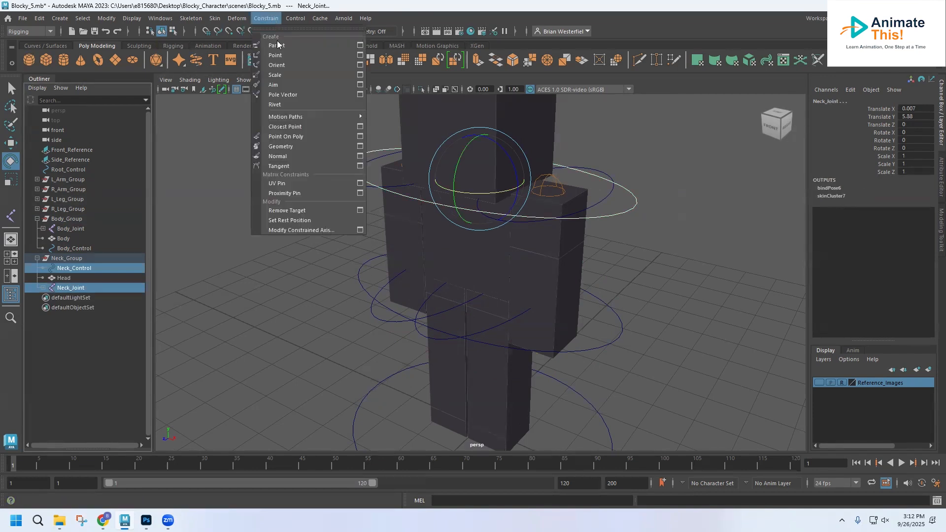
left_click(285, 46)
left_click(334, 218)
- Test Neck_Control by rotating it around X and Y, undo each rotation, and clear the selection
left_click(427, 202)
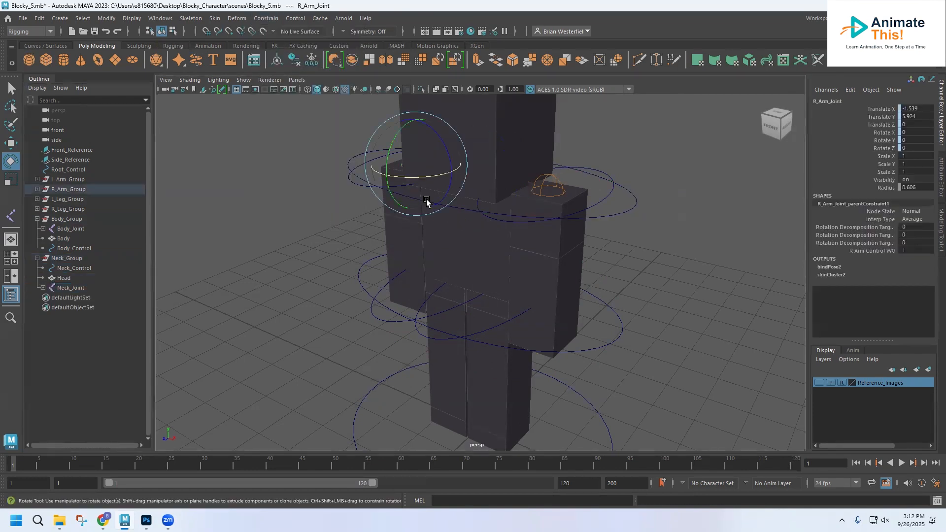
left_click(328, 197)
left_click(349, 164)
mouse_move(455, 163)
left_mouse_down()
mouse_move(466, 144)
mouse_move(449, 170)
mouse_move(460, 158)
left_mouse_up()
key("ctrl+z")
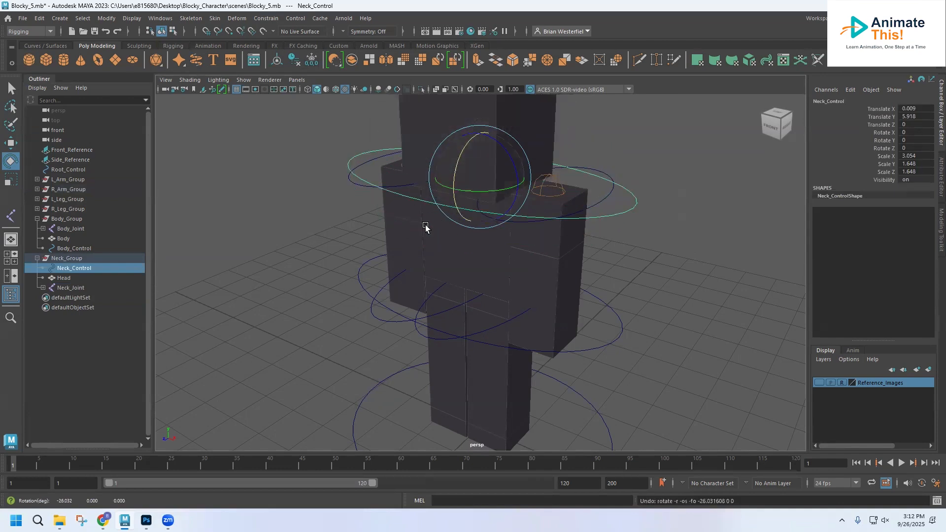
mouse_move(468, 188)
left_mouse_down()
mouse_move(485, 190)
mouse_move(469, 194)
left_mouse_up()
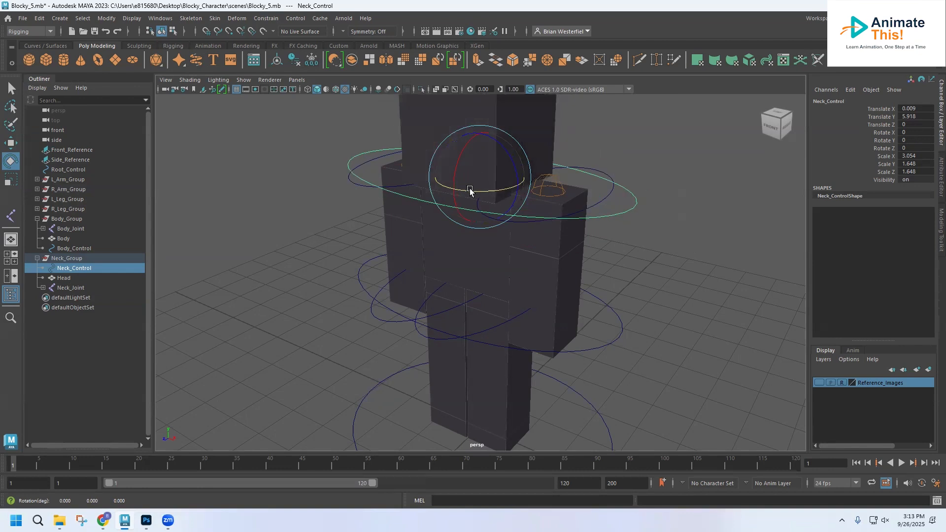
key("ctrl+z")
left_click(311, 231)
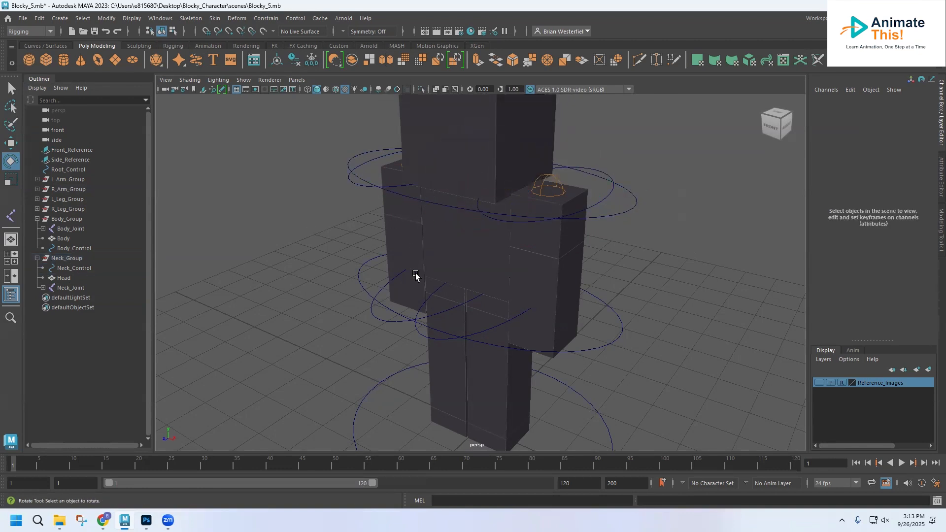
- Rotate Body_Control about 31 degrees around X to check whether the head follows, undo the rotation, and clear the selection
left_click(365, 291)
left_click_drag(449, 271, 455, 292)
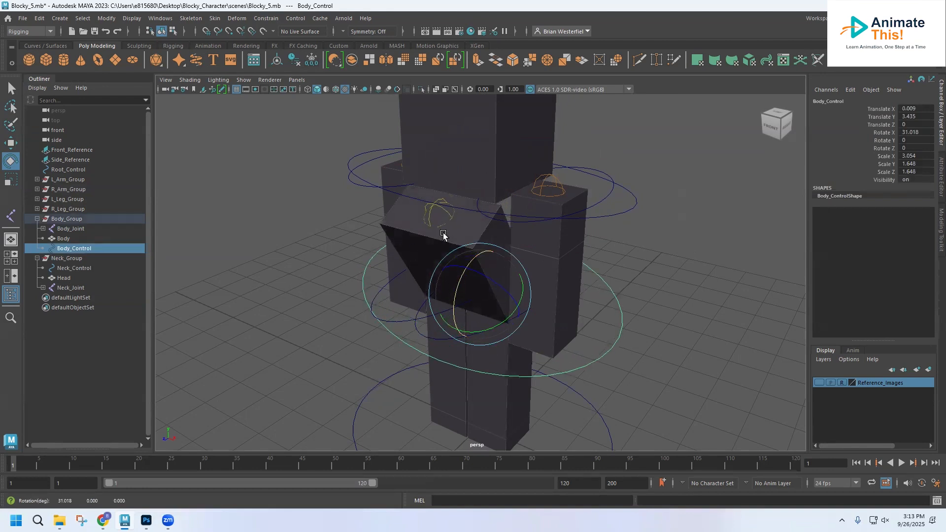
key("ctrl+z")
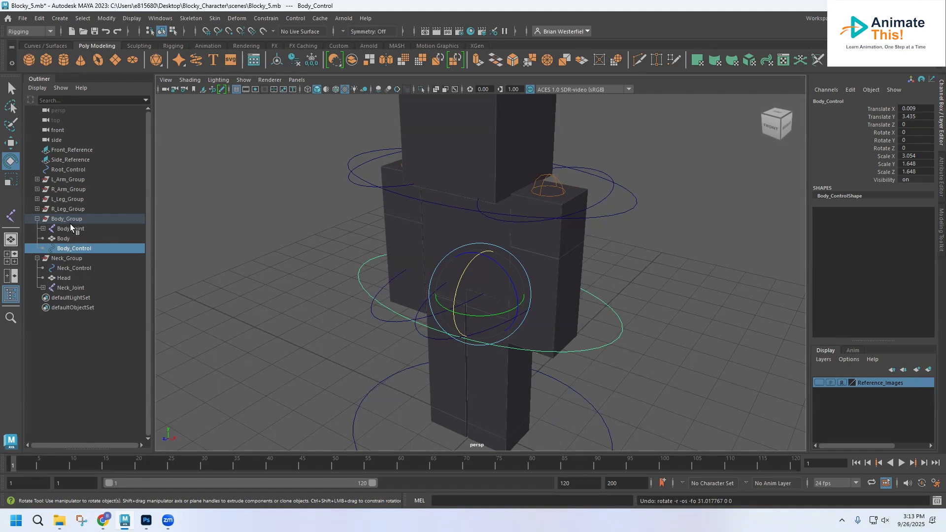
left_click(76, 347)
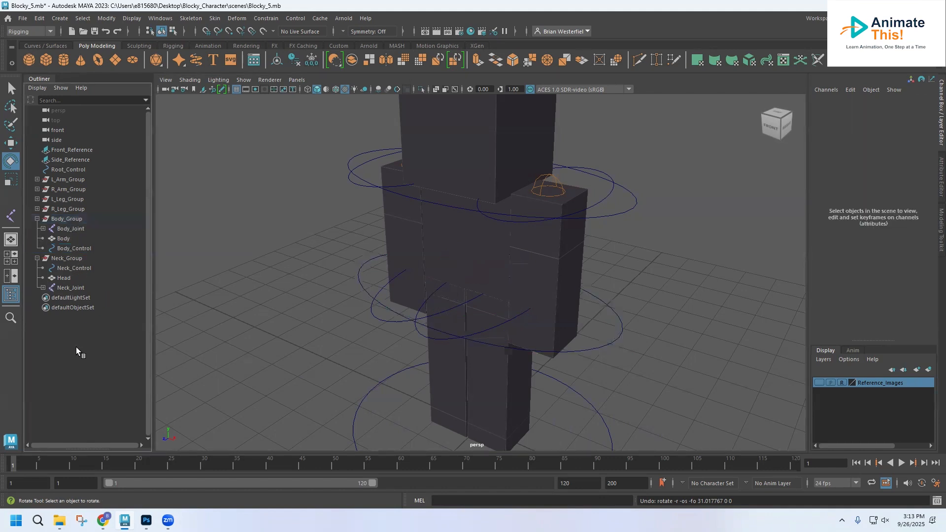
- Parent-constrain Neck_Control to Body_Control and clear the selection
left_click(81, 250)
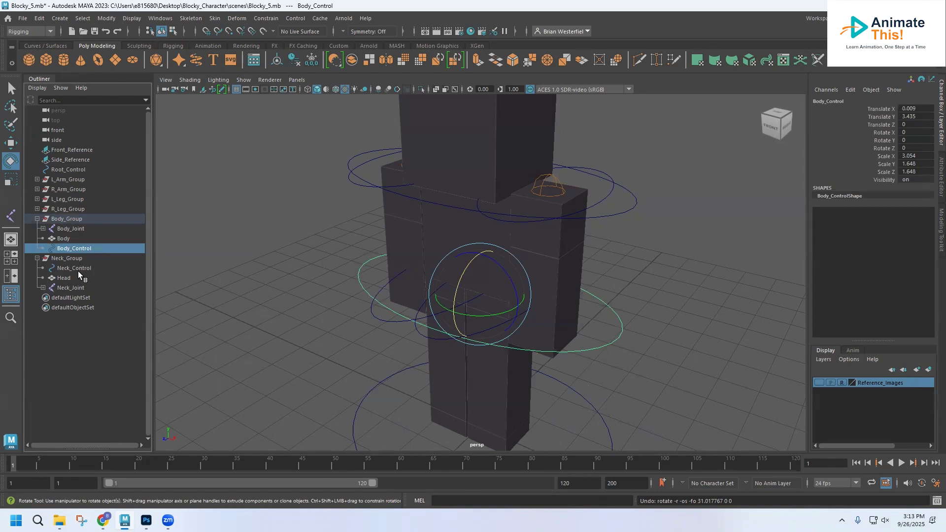
left_click(72, 267, "ctrl")
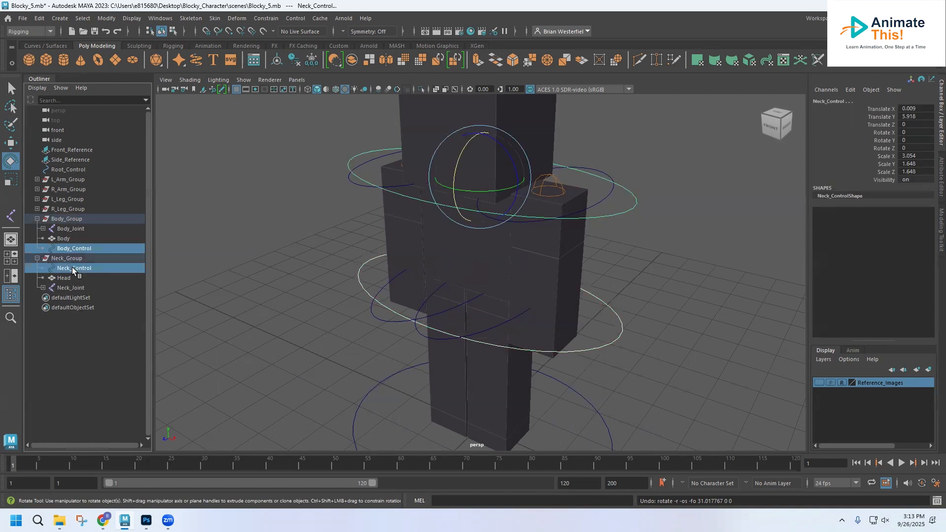
left_click(266, 19)
left_click(278, 45)
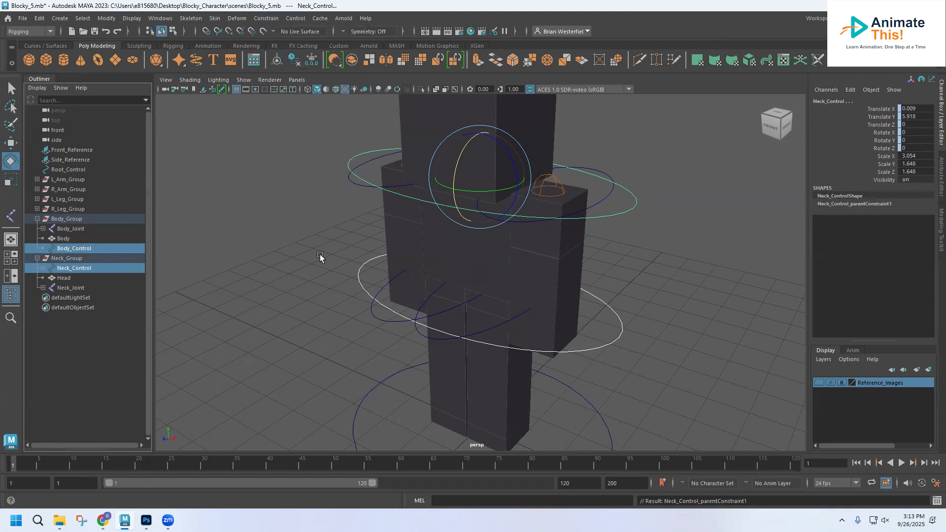
left_click(323, 266)
- Test the neck-to-body link by rotating Body_Control around X and Neck_Control around Y, and undo all the test rotations
left_click(358, 280)
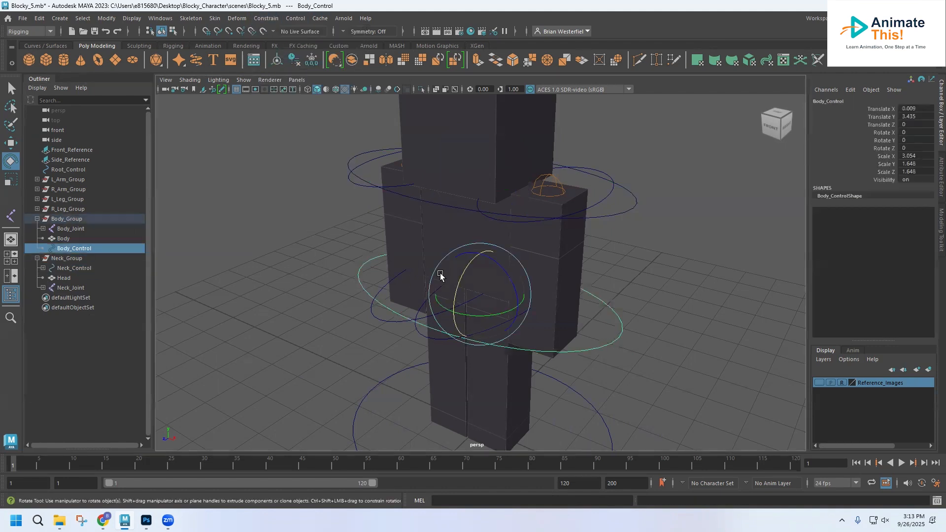
mouse_move(458, 279)
left_mouse_down()
mouse_move(453, 300)
mouse_move(468, 273)
mouse_move(439, 305)
mouse_move(459, 270)
mouse_move(460, 291)
left_mouse_up()
left_click(357, 219)
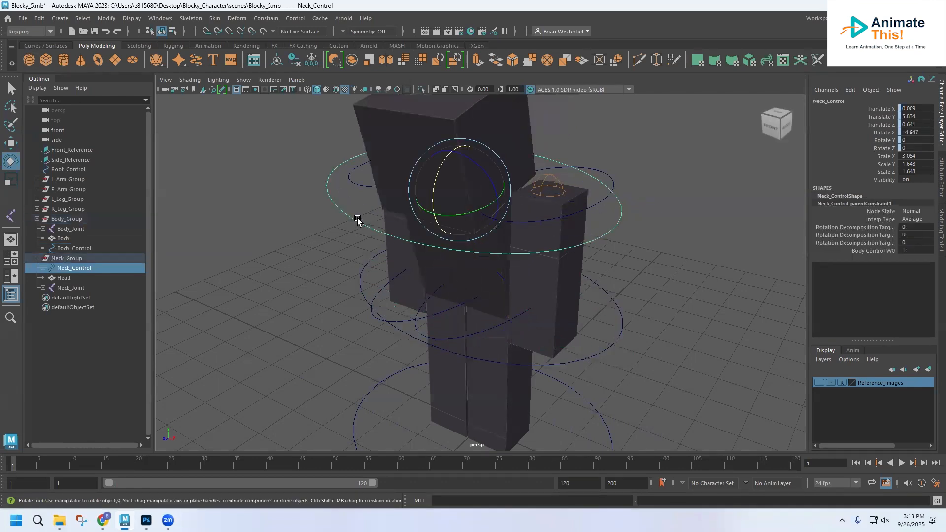
mouse_move(459, 213)
left_mouse_down()
mouse_move(469, 205)
mouse_move(425, 211)
mouse_move(443, 213)
left_mouse_up()
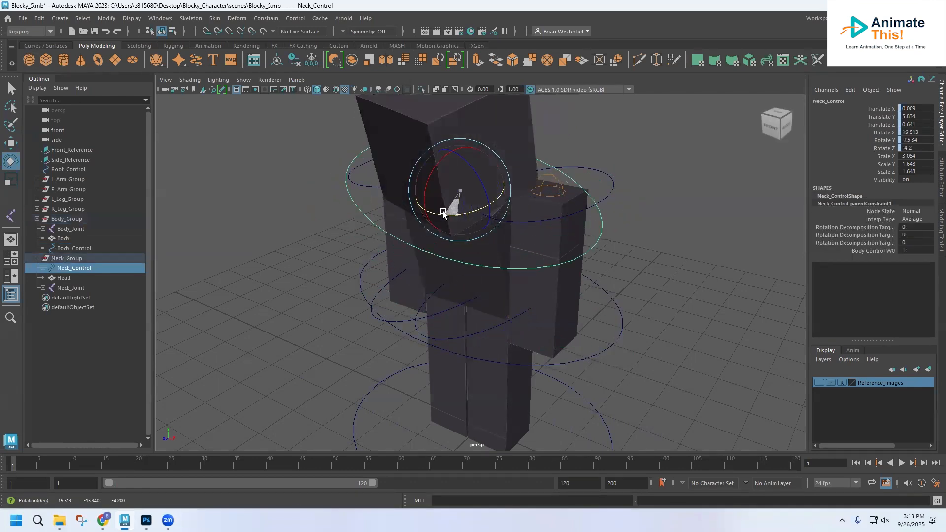
key("ctrl+z")
key("ctrl+z")
key("ctrl+z")
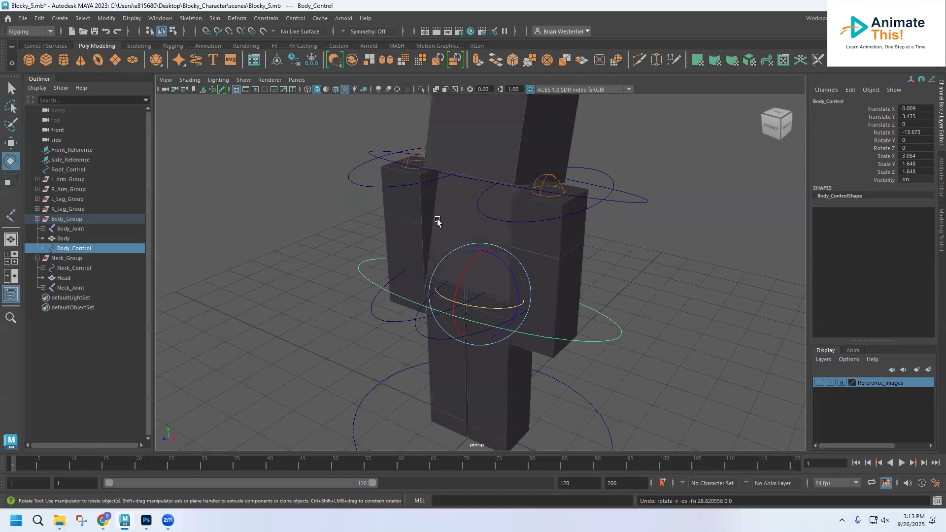
key("ctrl+z")
left_click(330, 303)
- Rotate Body_Control around X once more to check which parts follow the body, and undo the rotation
left_click(364, 284)
left_click_drag(438, 284, 465, 281)
key("ctrl+z")
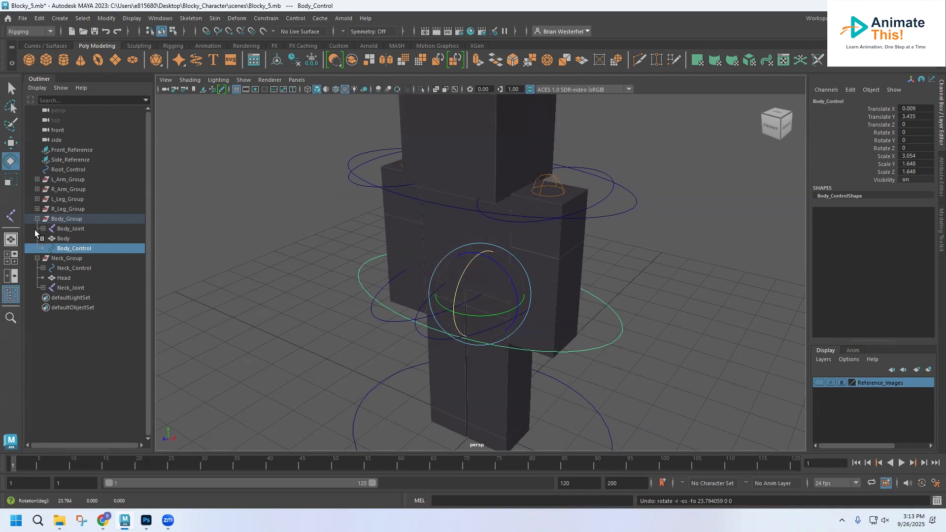
- Parent-constrain R_Arm_Control to Body_Control
left_click(37, 259)
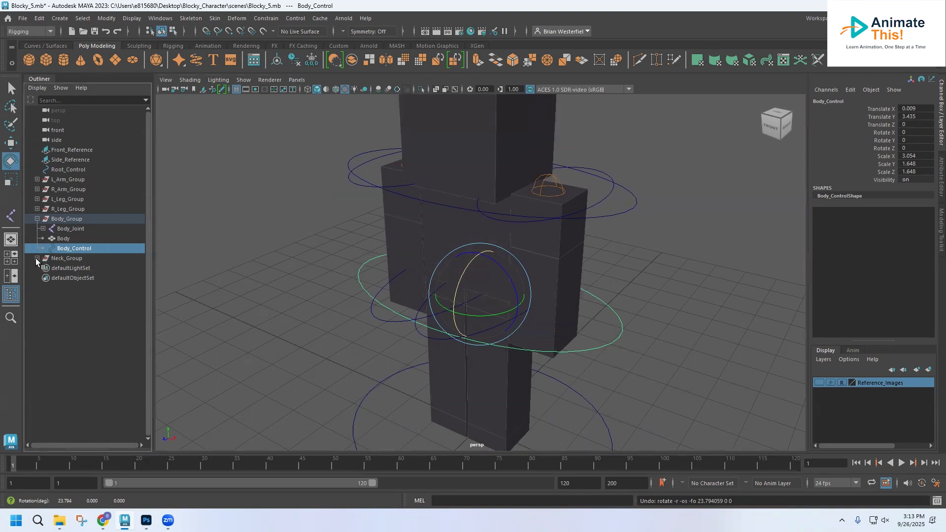
left_click(37, 188)
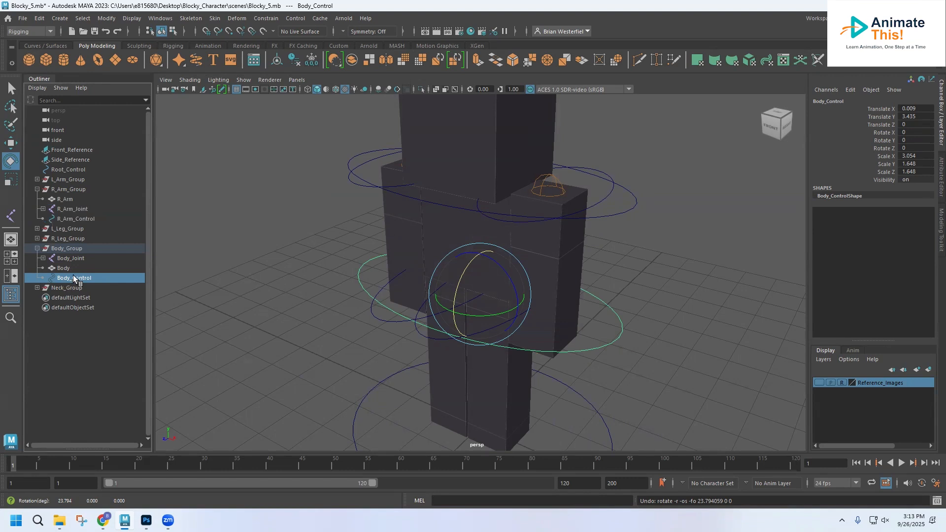
left_click(85, 332)
left_click(72, 279)
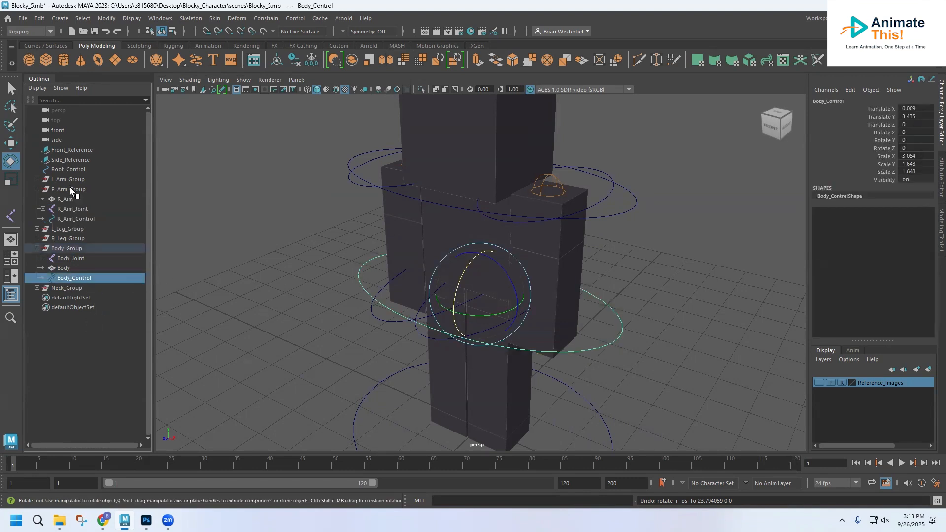
left_click(70, 218, "ctrl")
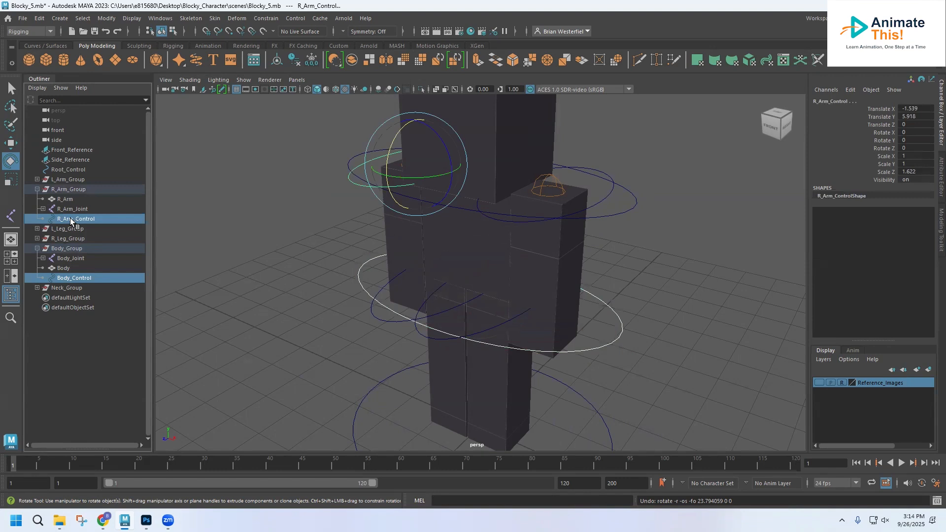
left_click(285, 19)
left_click(274, 46)
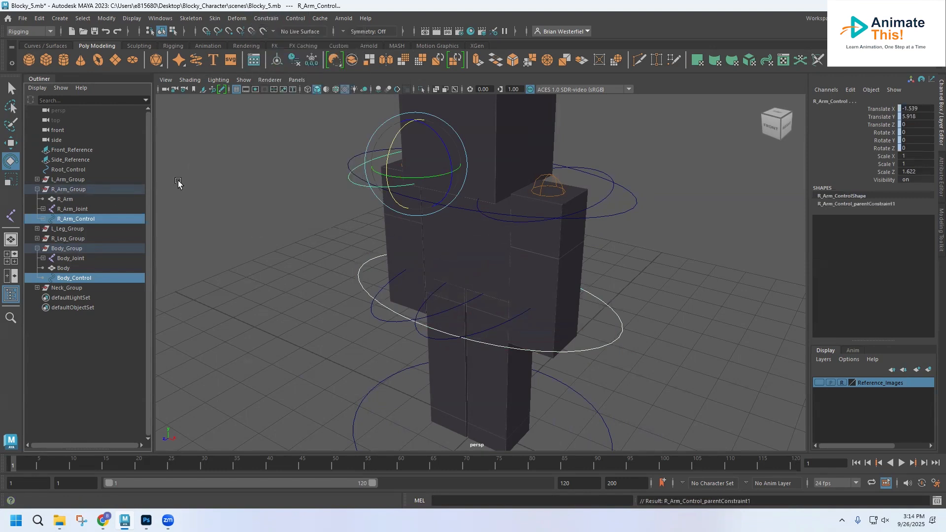
- Parent-constrain L_Arm_Control to Body_Control and clear the selection
left_click(37, 179)
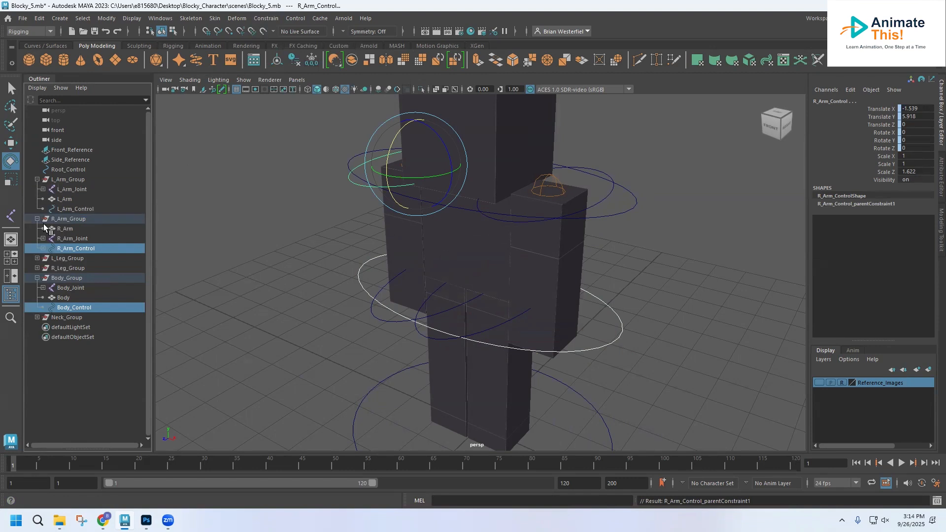
left_click(67, 370)
left_click(72, 308)
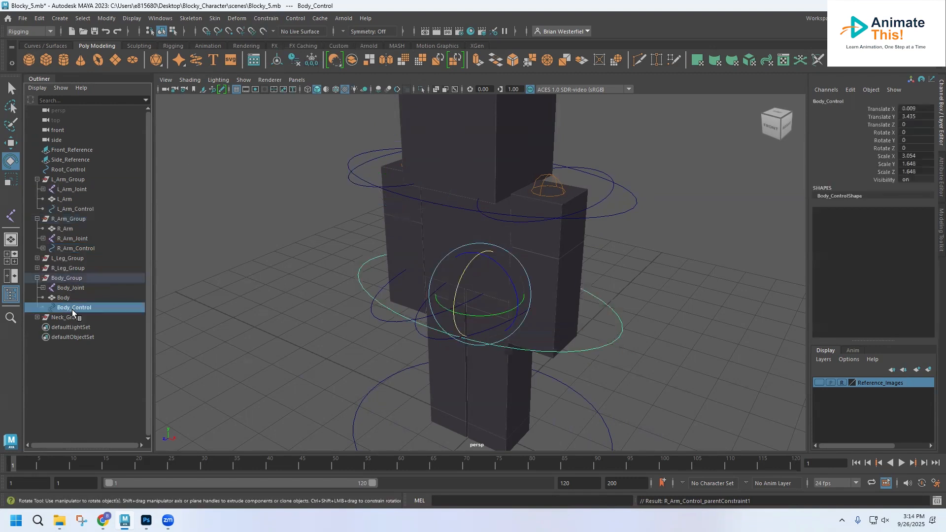
left_click(71, 210, "ctrl")
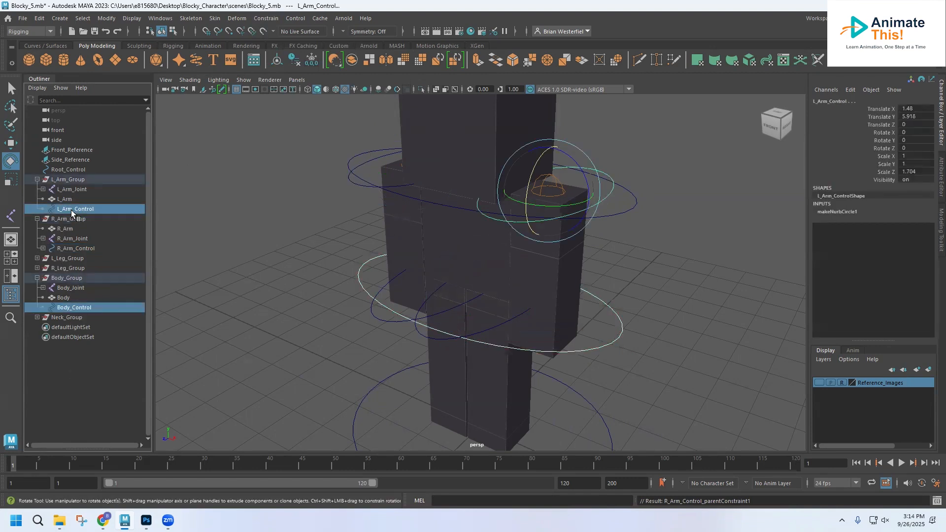
left_click(265, 18)
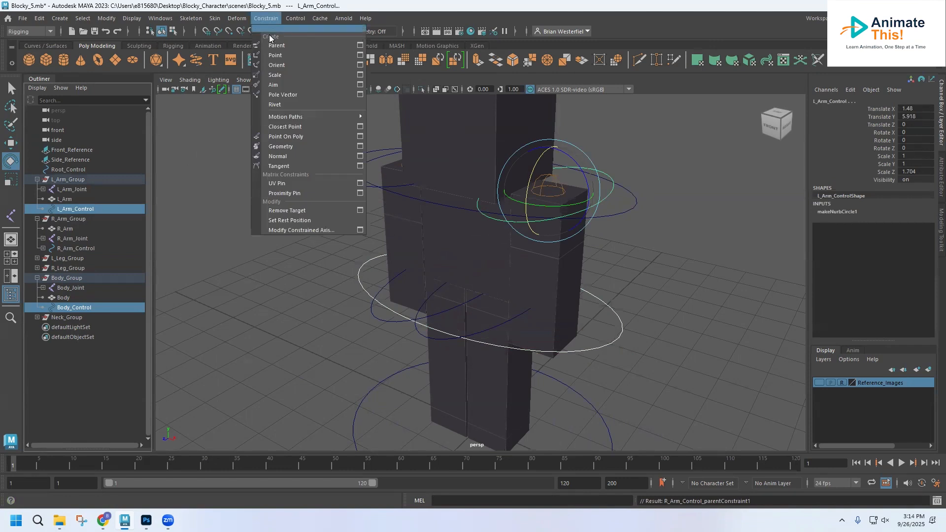
left_click(272, 42)
left_click(258, 223)
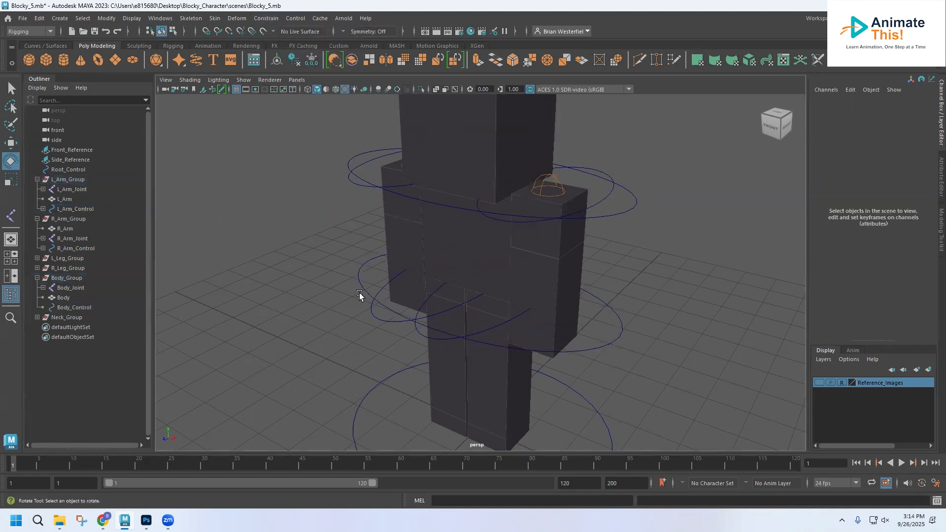
- Test the arm links by rotating Body_Control about 14 degrees around X and both arm controls separately, and undo all the test rotations
left_click(362, 289)
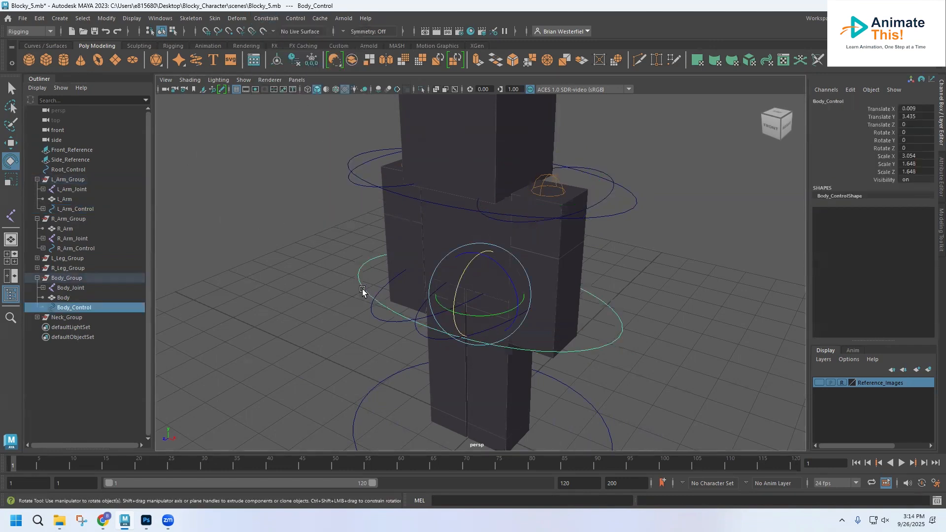
mouse_move(459, 276)
left_mouse_down()
mouse_move(461, 291)
mouse_move(473, 271)
mouse_move(466, 276)
left_mouse_up()
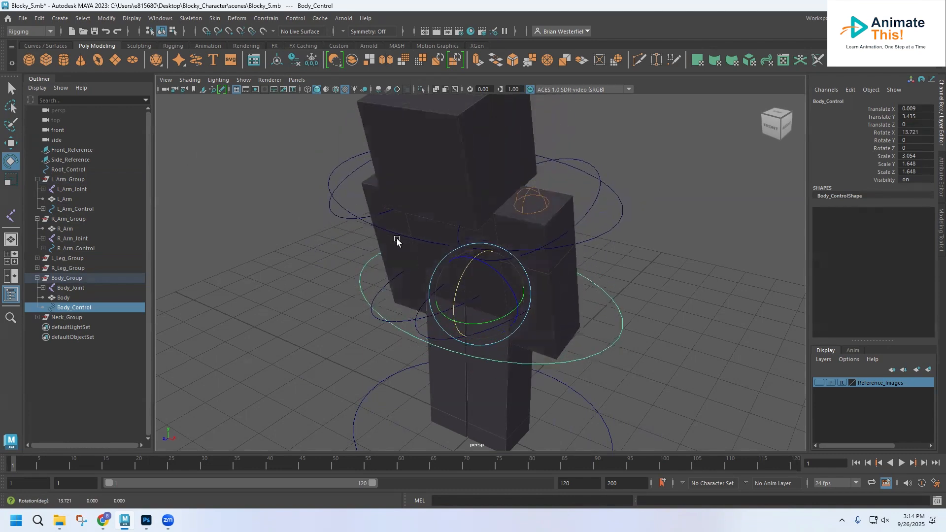
left_click(330, 212)
left_click(332, 215)
left_click_drag(366, 177, 380, 148)
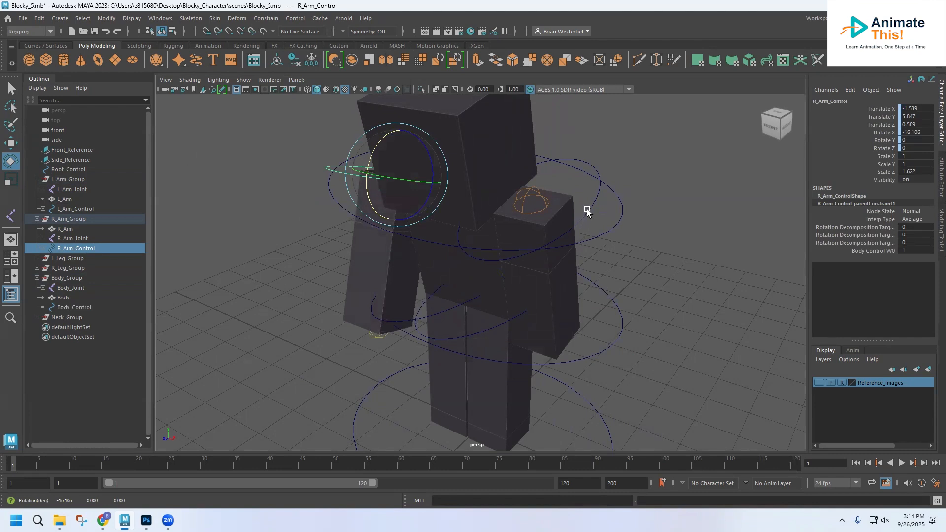
left_click(596, 170)
left_click_drag(515, 186, 510, 213)
key("ctrl+z")
key("ctrl+z")
key("ctrl+z")
key("ctrl+z")
key("ctrl+z")
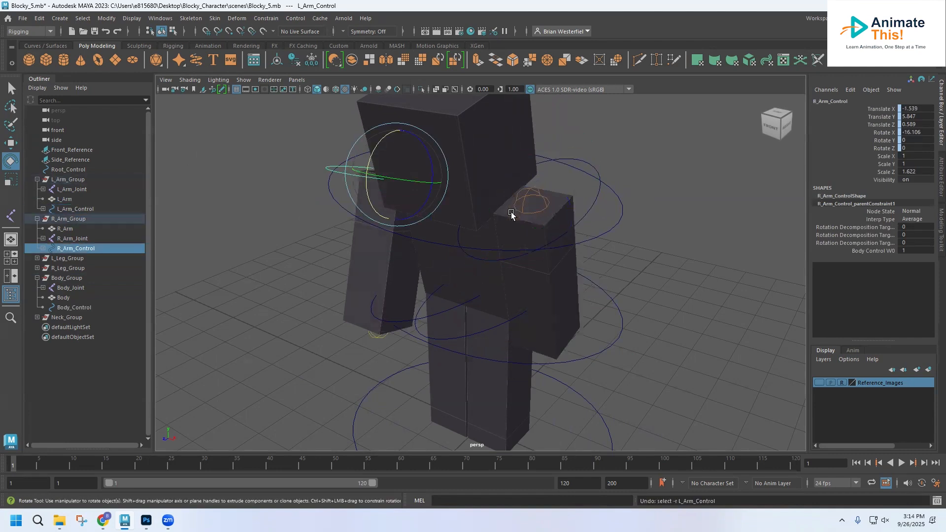
key("ctrl+z")
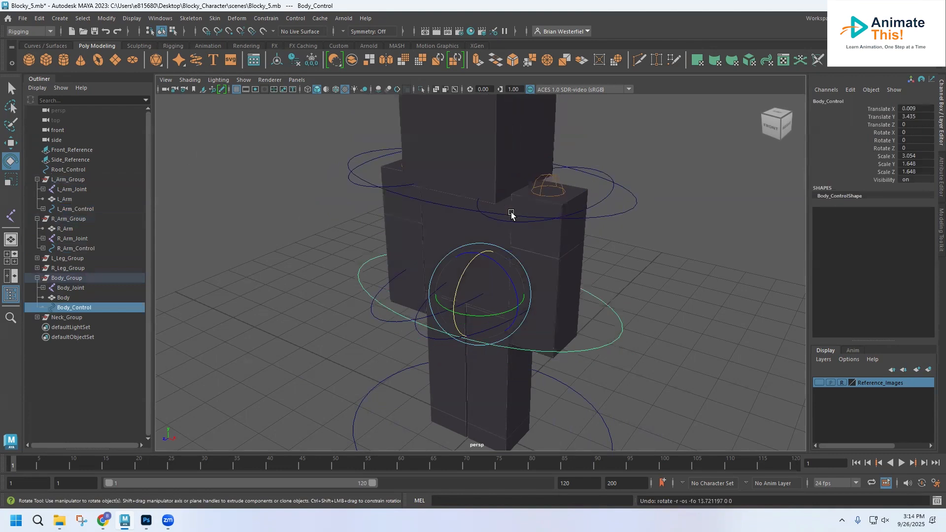
- Rotate R_Leg_Control about -13 degrees around X to check the leg's movement, and undo the rotation
middle_click_drag(354, 322, 370, 231, "alt")
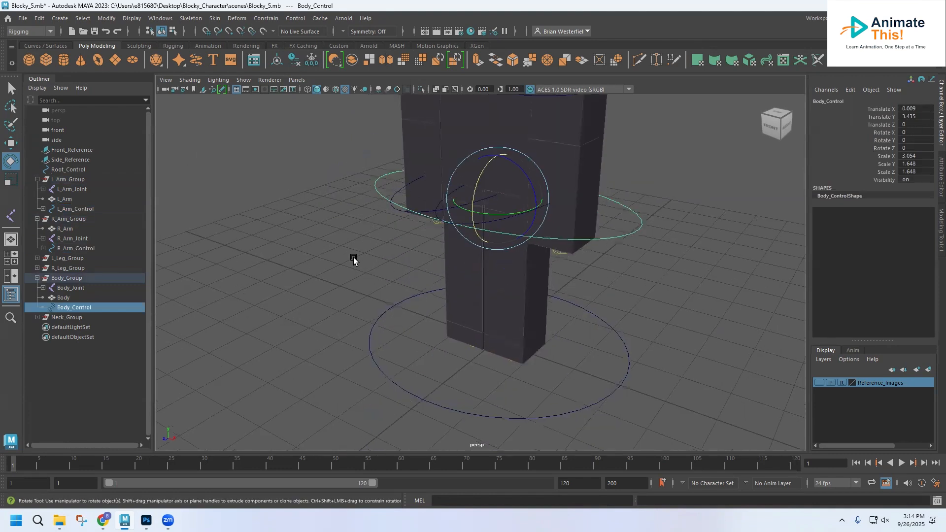
left_click(368, 234)
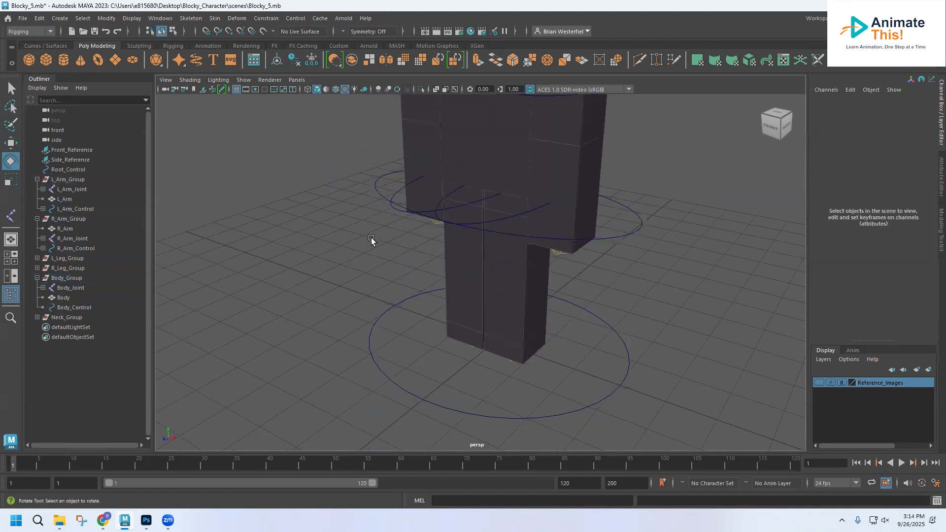
left_click(399, 213)
left_click_drag(449, 179, 450, 165)
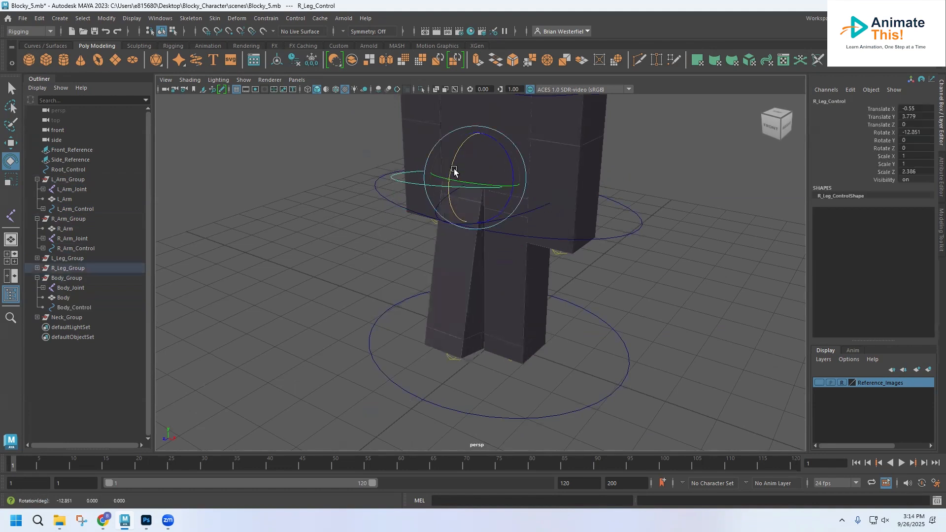
key("ctrl+z")
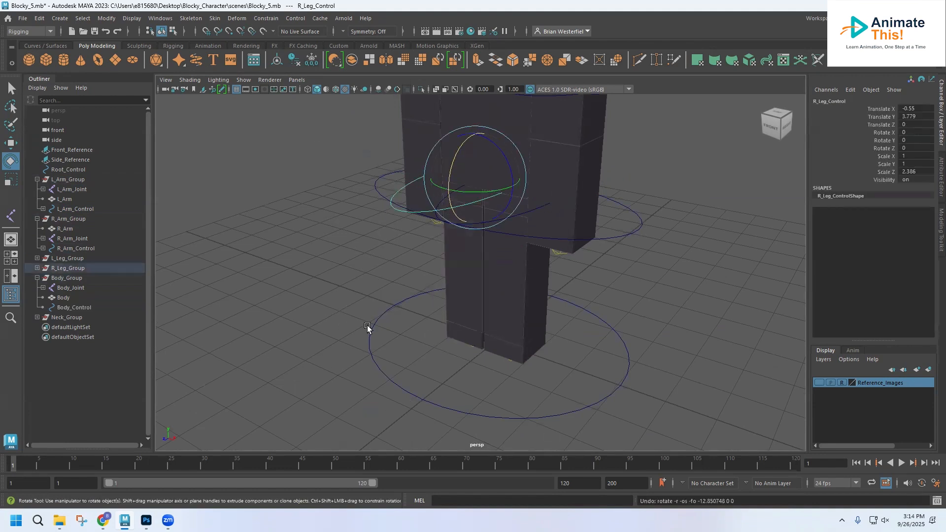
- Parent-constrain Body_Control to Root_Control
left_click(371, 355)
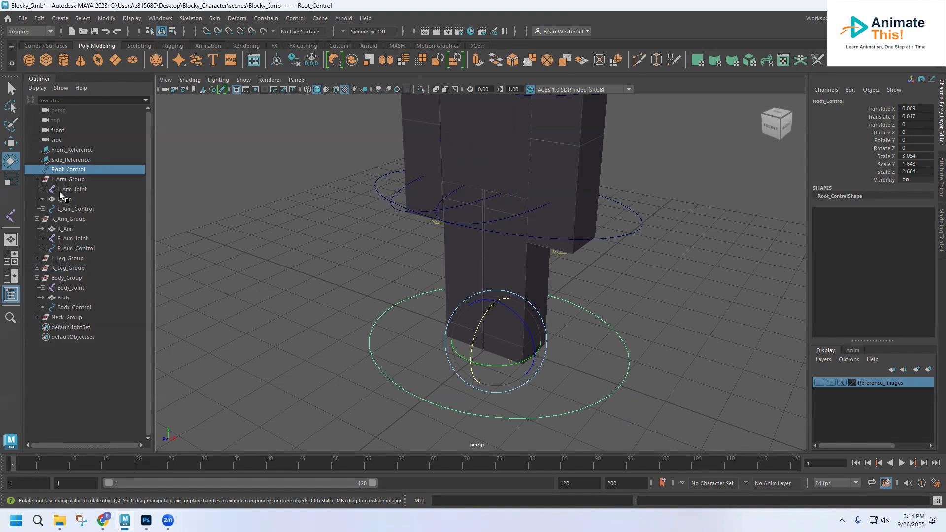
left_click(74, 307, "ctrl")
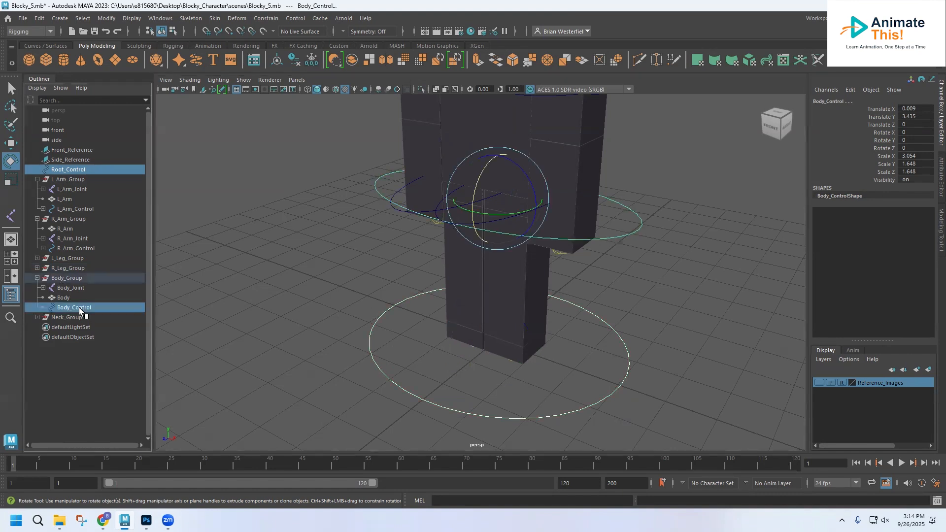
left_click(266, 18)
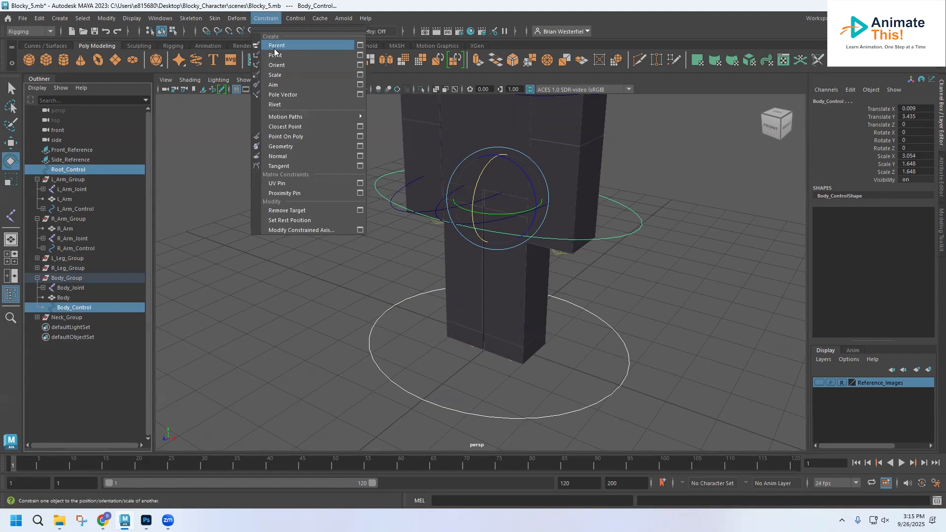
left_click(275, 45)
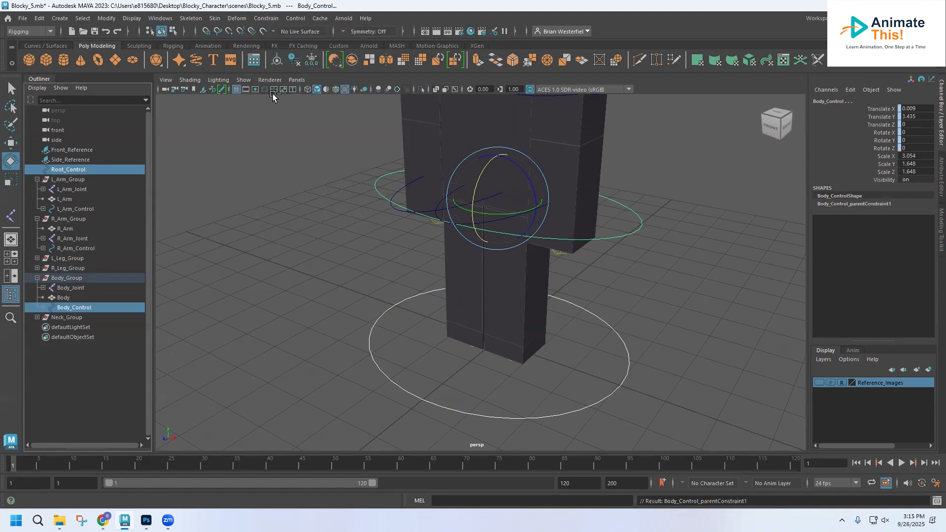
- Move Root_Control about 2.08 units along Z to check which parts follow, undo the move, and clear the selection
left_click(12, 145)
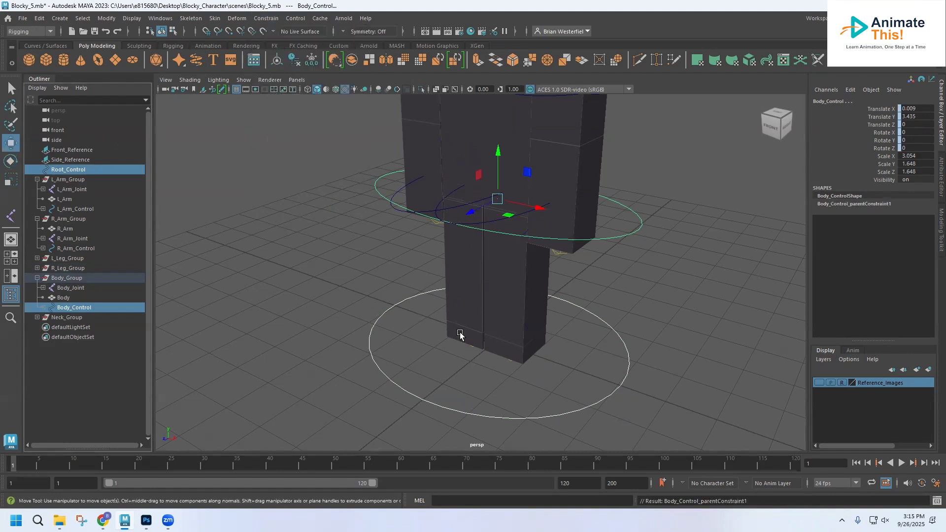
left_click(392, 385)
left_click(391, 385)
left_click_drag(467, 363, 388, 400)
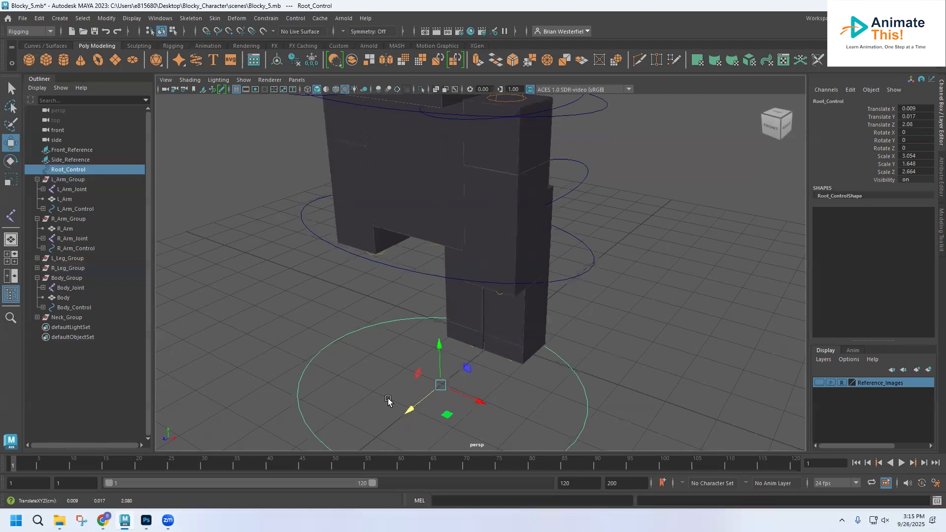
key("ctrl+z")
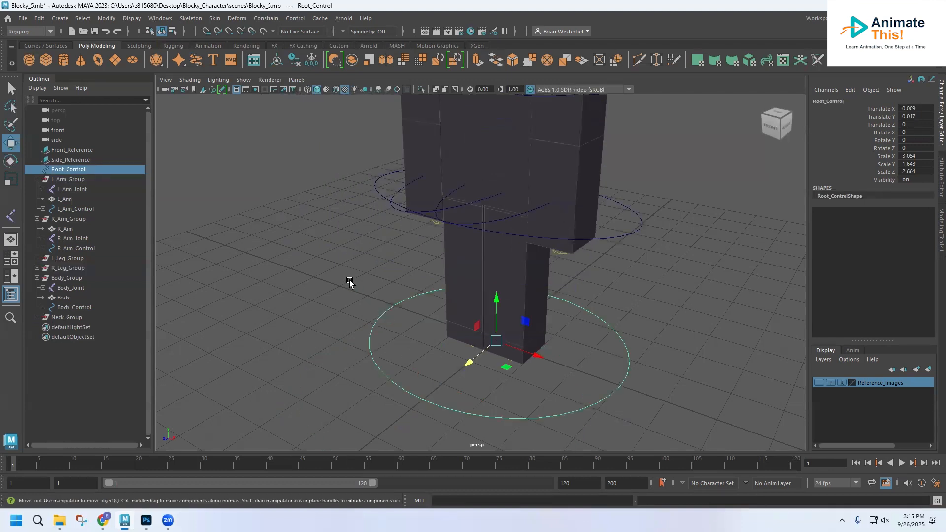
left_click(400, 236)
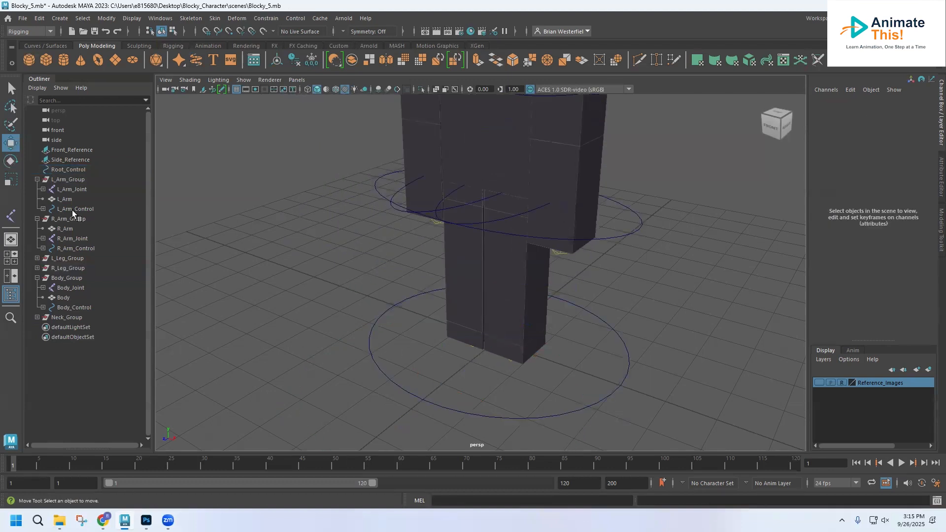
- Parent-constrain R_Leg_Control to Root_Control
left_click(66, 170)
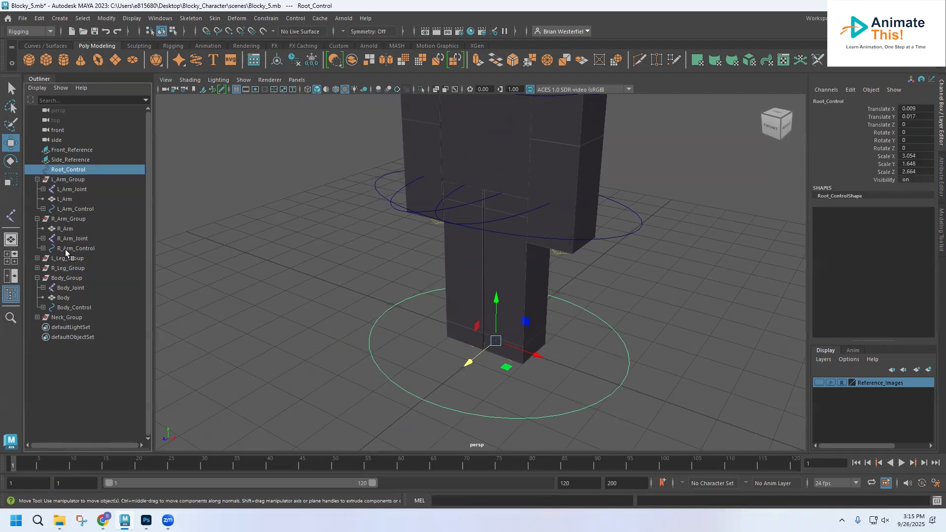
left_click(37, 219)
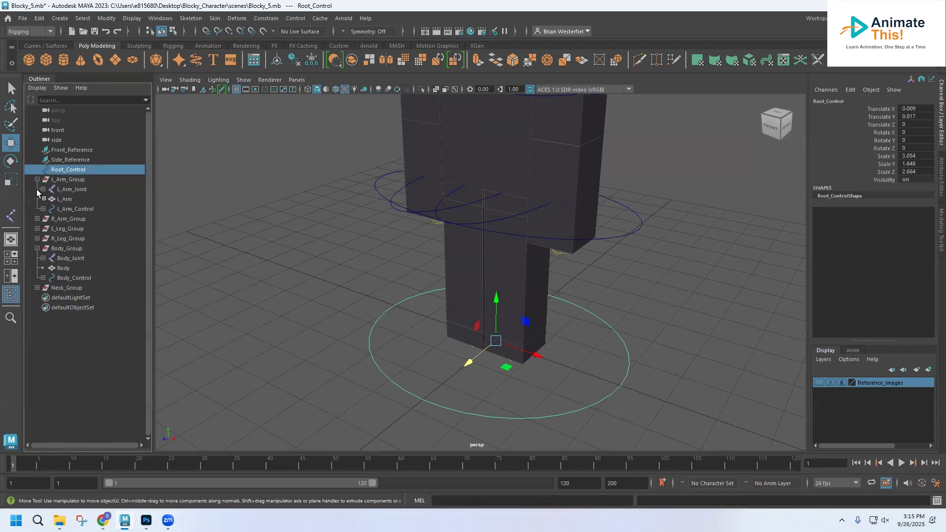
left_click(37, 179)
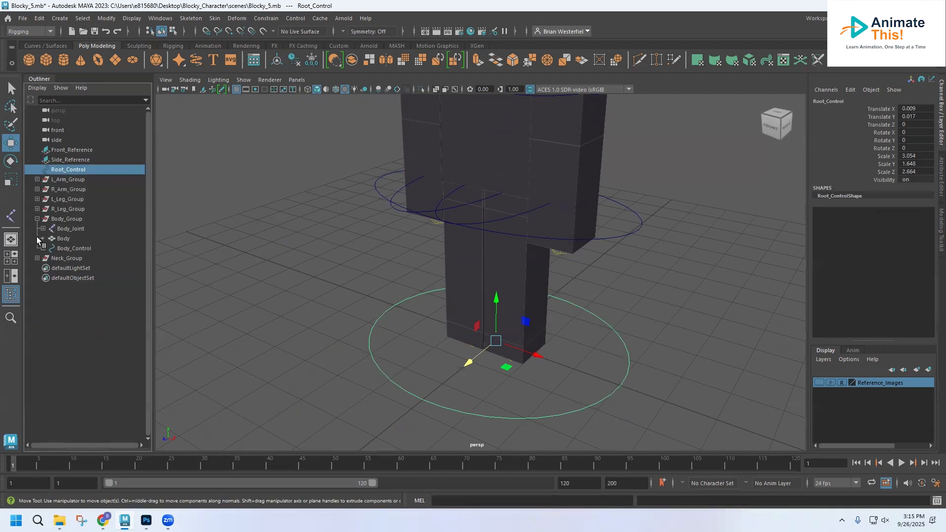
left_click(37, 219)
left_click(37, 209)
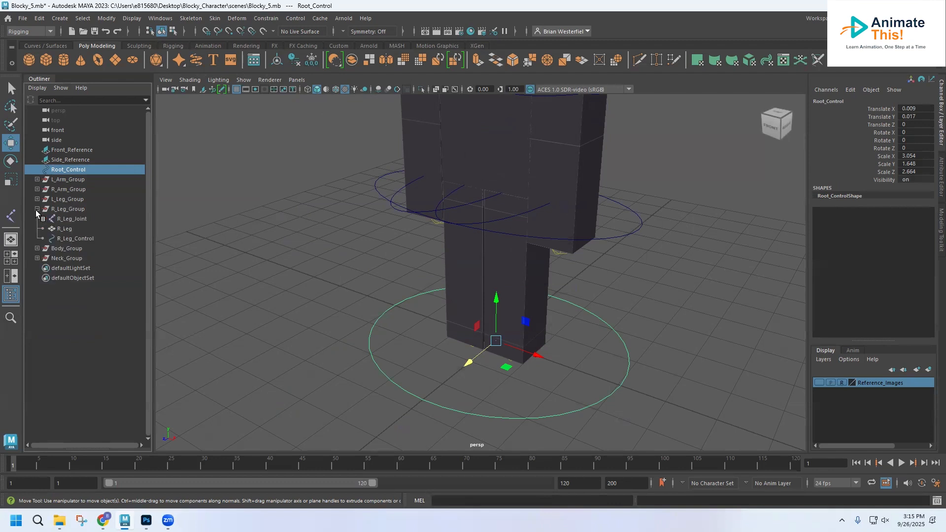
left_click(70, 238, "ctrl")
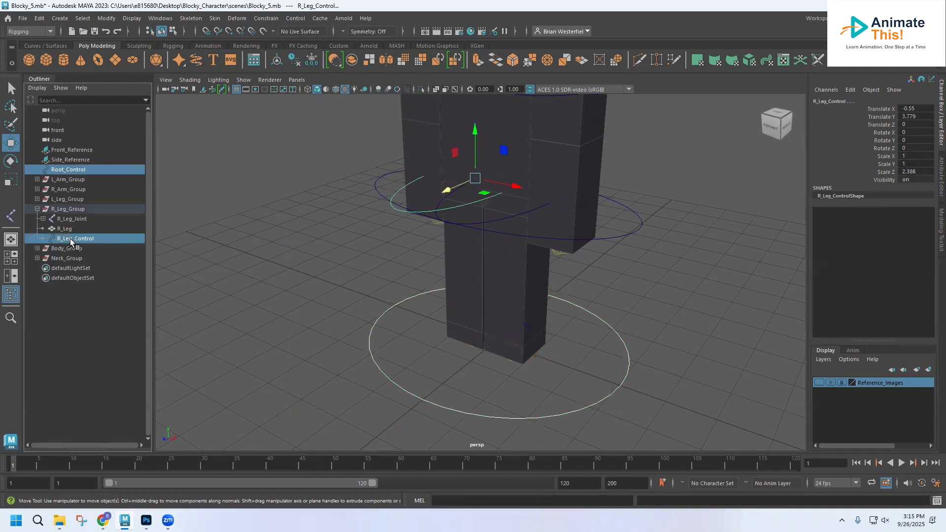
left_click(264, 18)
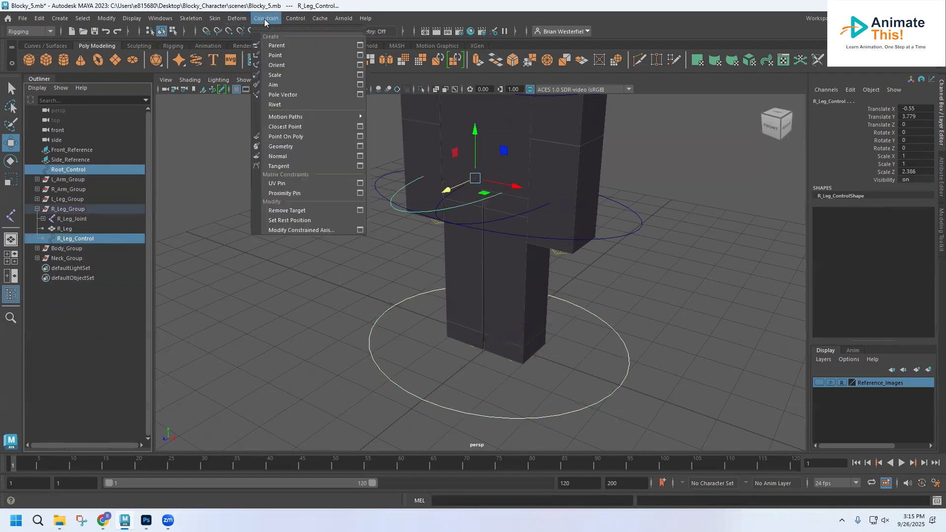
left_click(276, 46)
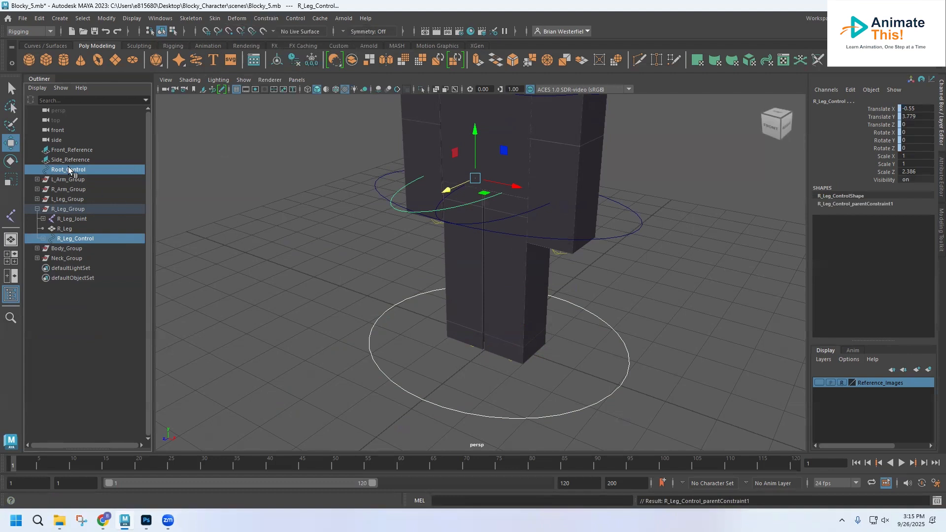
- Parent-constrain L_Leg_Control to Root_Control
left_click(75, 304)
left_click(71, 168)
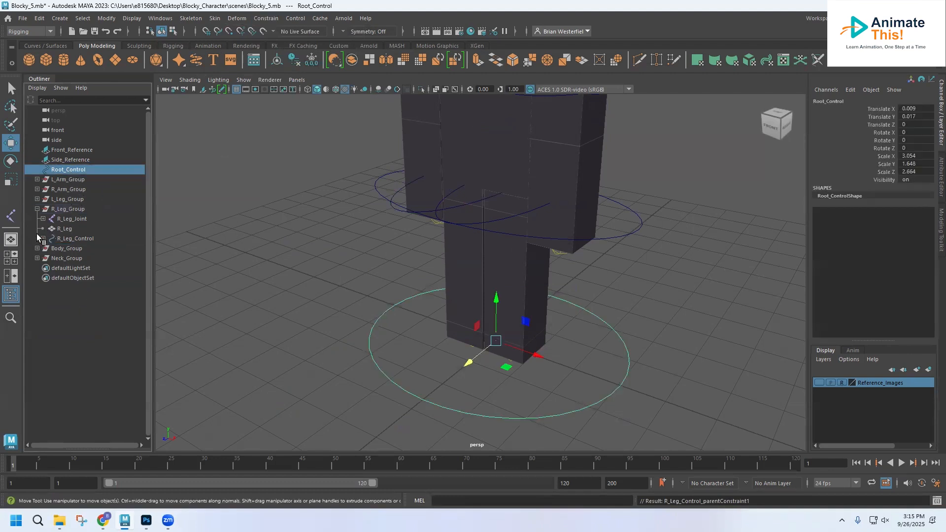
left_click(37, 199)
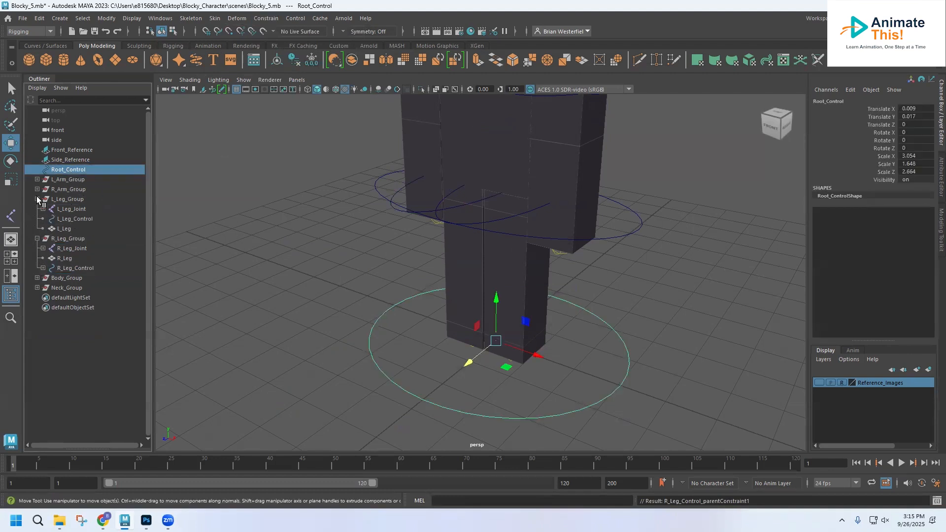
left_click(75, 219, "ctrl")
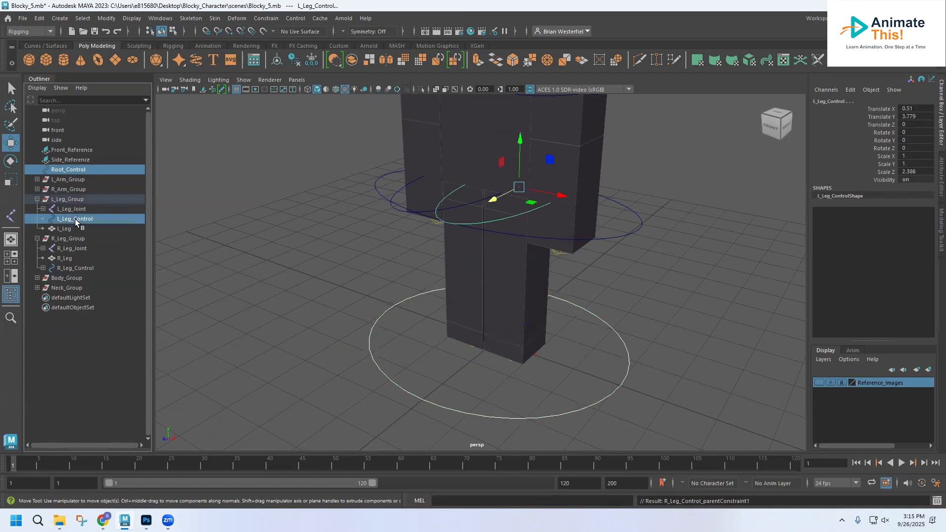
left_click(265, 20)
left_click(271, 46)
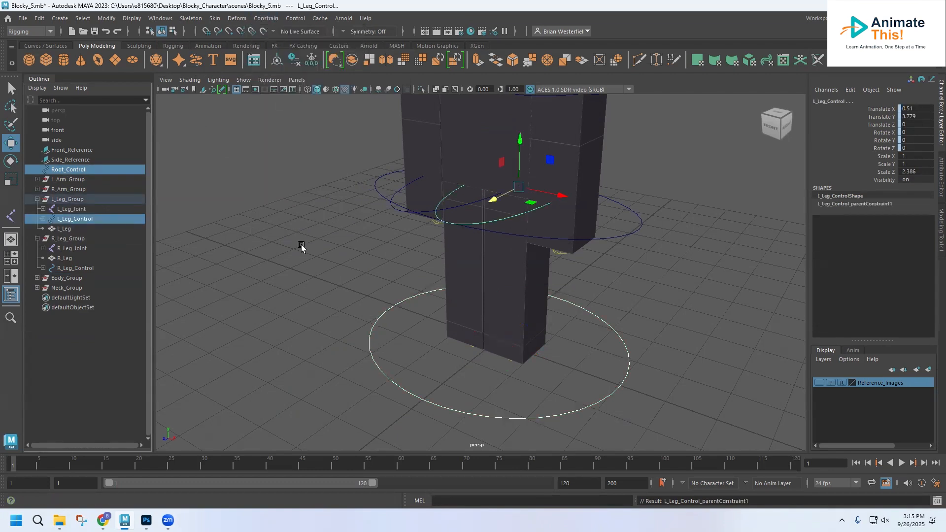
- Move Root_Control about -0.42 units along Z to check that the legs follow, undo the move, and clear the selection
left_click(396, 368)
left_click_drag(467, 363, 453, 319)
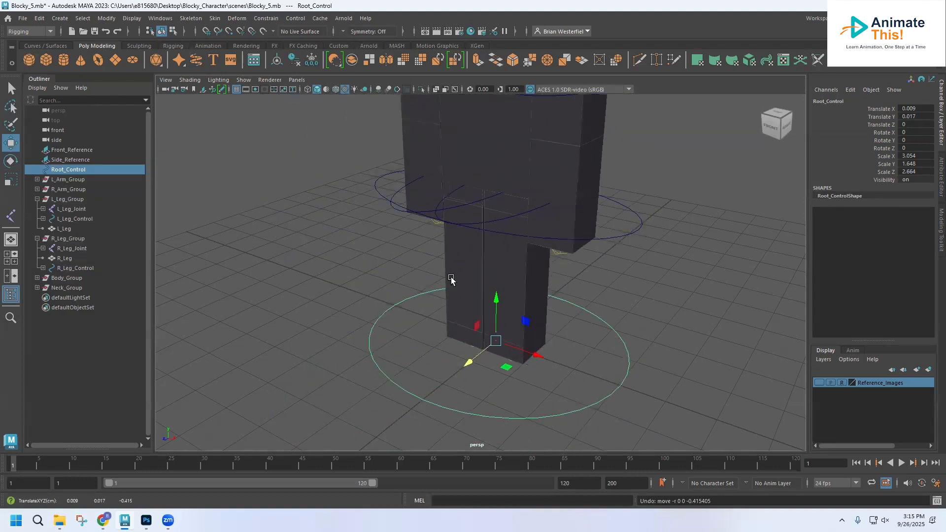
left_click(485, 223)
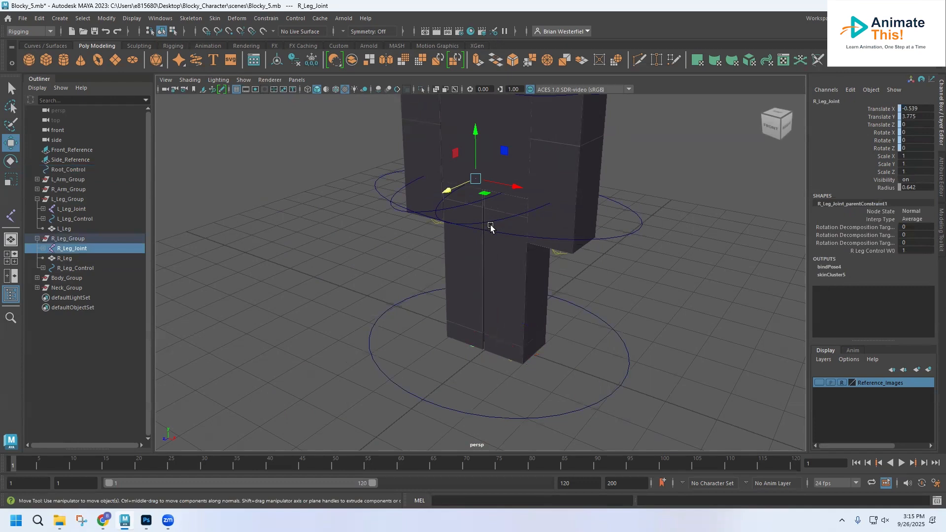
left_click(426, 230)
left_click(437, 215)
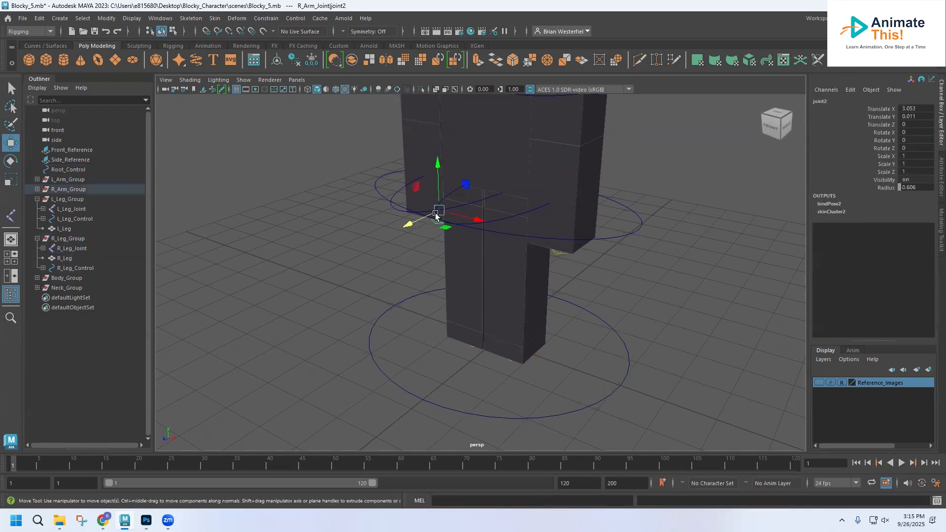
left_click(411, 257)
- Rotate L_Leg_Control about -9.7 degrees and R_Leg_Control about 6.4 degrees around X to check the legs, undoing each rotation
left_click_drag(465, 243, 455, 257, "alt")
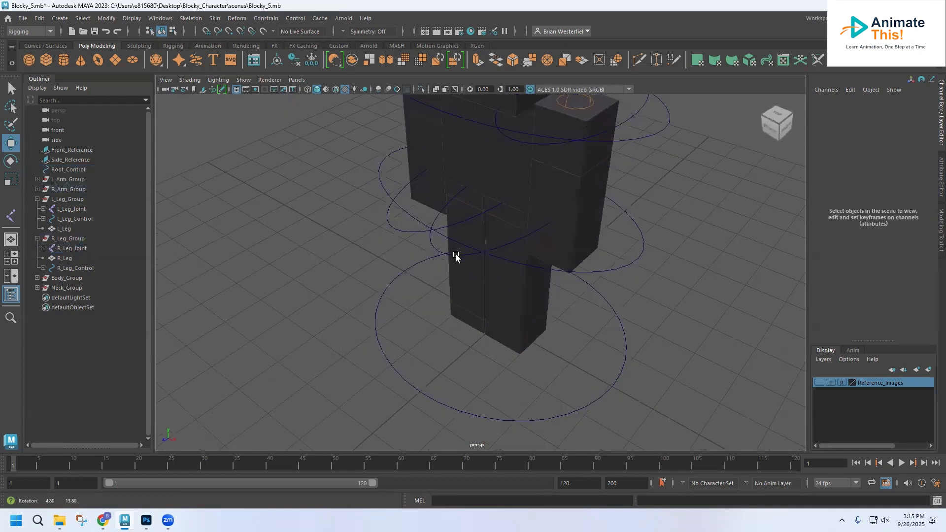
left_click(429, 247)
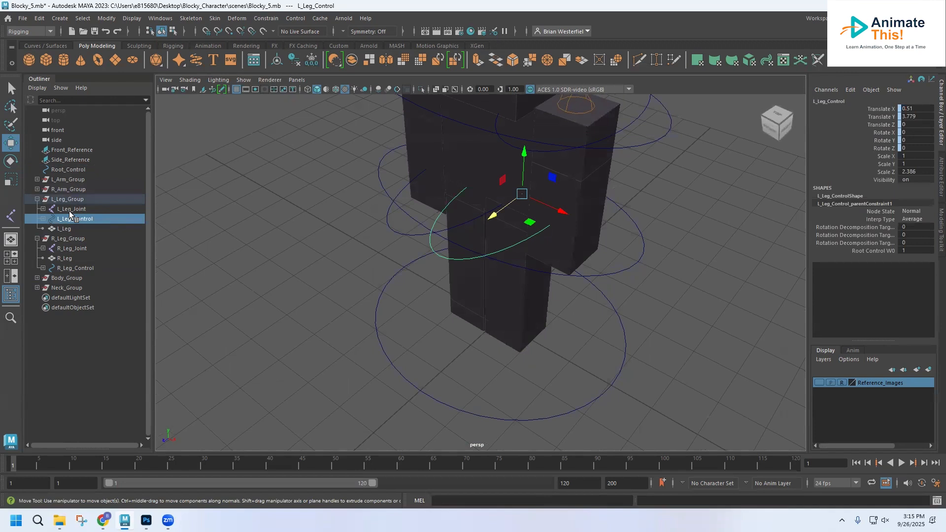
left_click(10, 161)
mouse_move(494, 186)
left_mouse_down()
mouse_move(505, 217)
mouse_move(506, 182)
left_mouse_up()
key("ctrl+z")
key("ctrl+z")
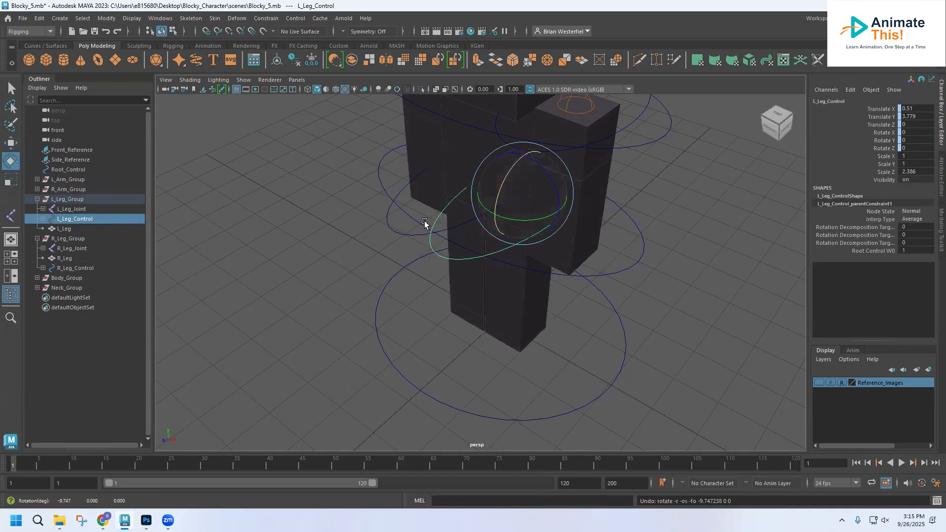
left_click(395, 236)
left_click_drag(454, 172, 457, 175)
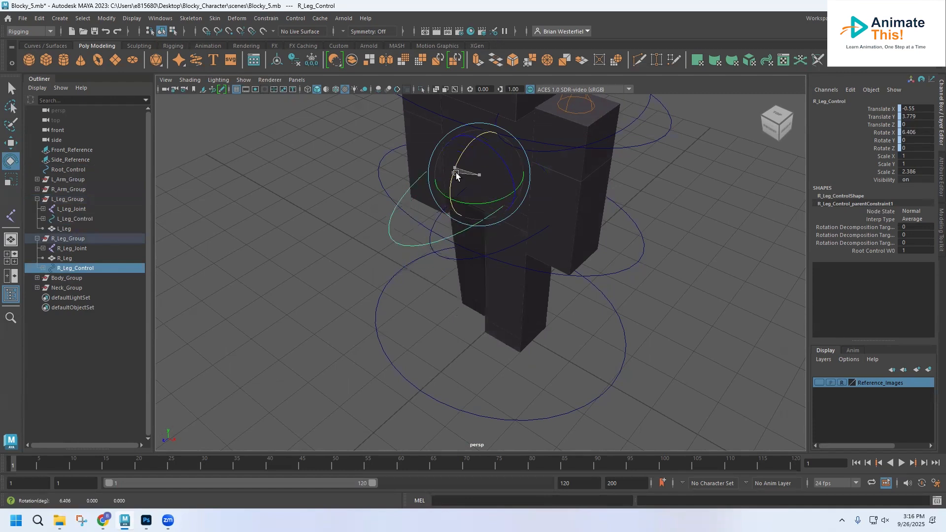
key("ctrl+z")
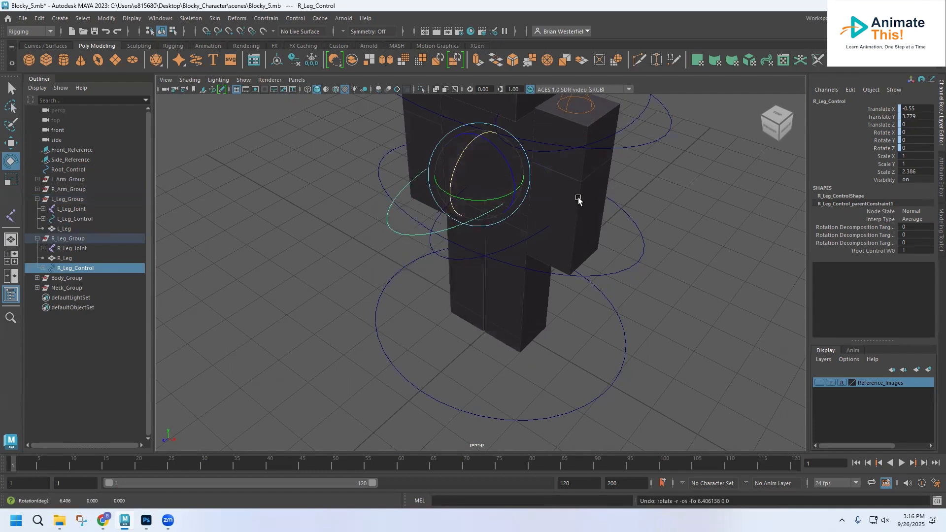
- Rotate Body_Control about -1.5 degrees and Neck_Control about 12.1 degrees around Y to check them, undoing each rotation
left_click(640, 265)
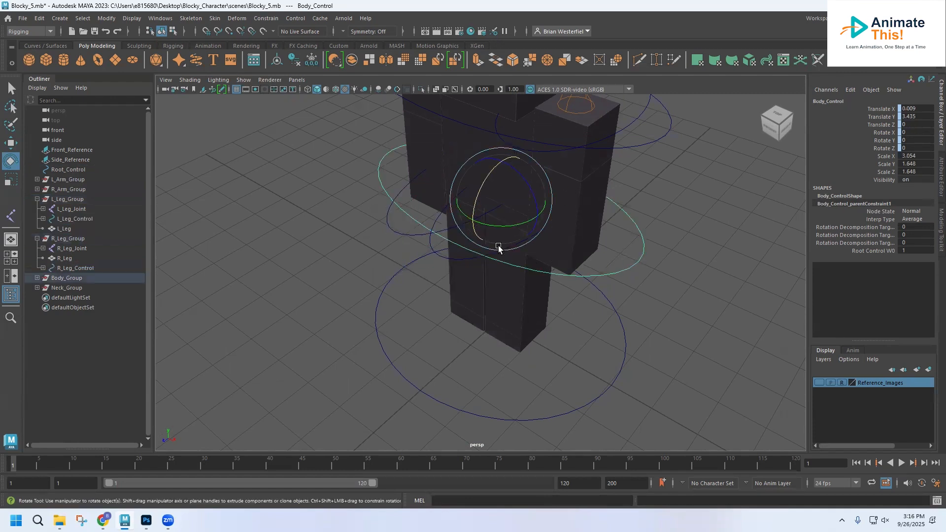
left_click_drag(500, 223, 499, 243)
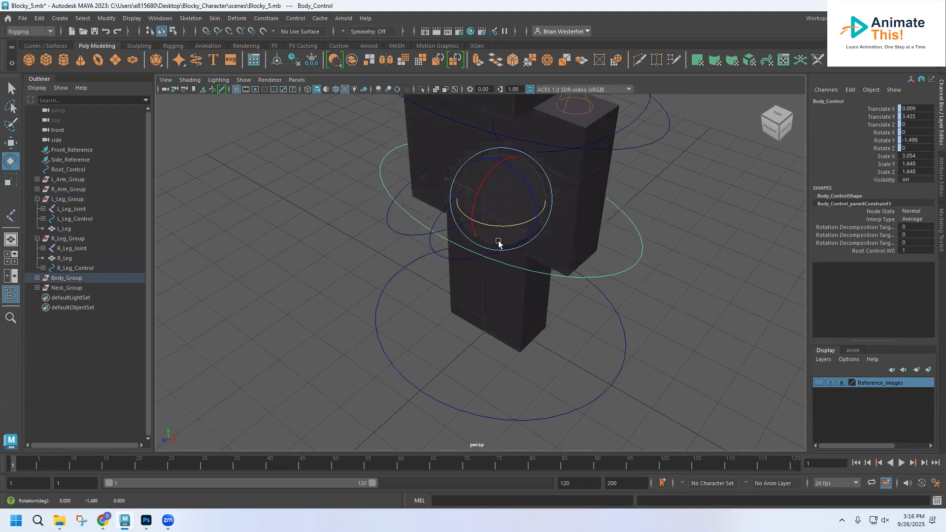
key("ctrl+z")
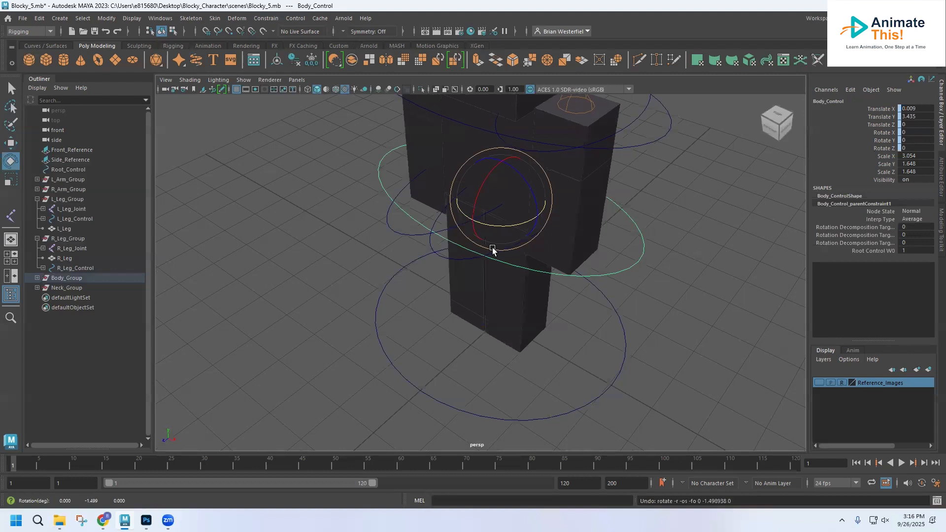
middle_click_drag(504, 255, 481, 327, "alt")
left_click(618, 275)
mouse_move(457, 229)
left_mouse_down()
mouse_move(461, 207)
mouse_move(468, 232)
left_mouse_up()
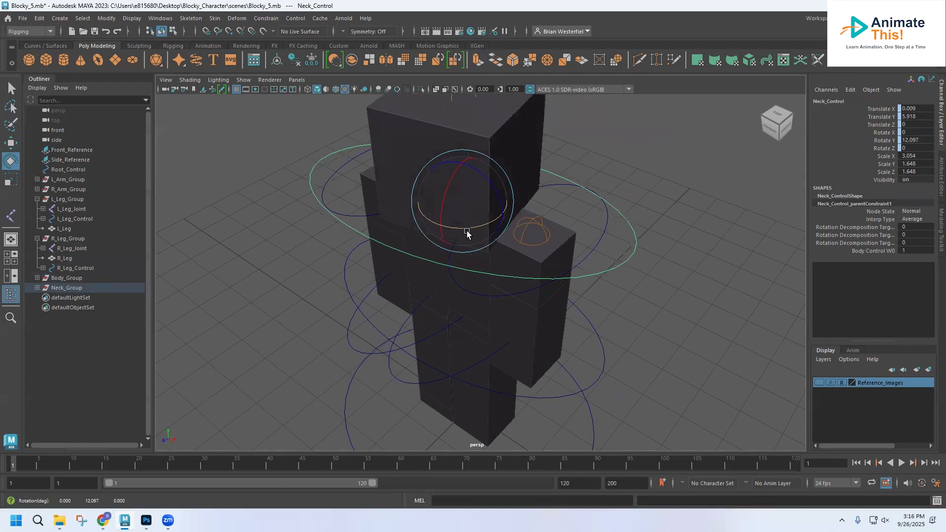
key("ctrl+z")
- Rotate L_Arm_Control about 24.8 degrees and R_Arm_Control about -13.7 degrees around X to check the arms, undoing each rotation
left_click(606, 200)
left_click(604, 199)
left_click_drag(560, 217, 504, 226)
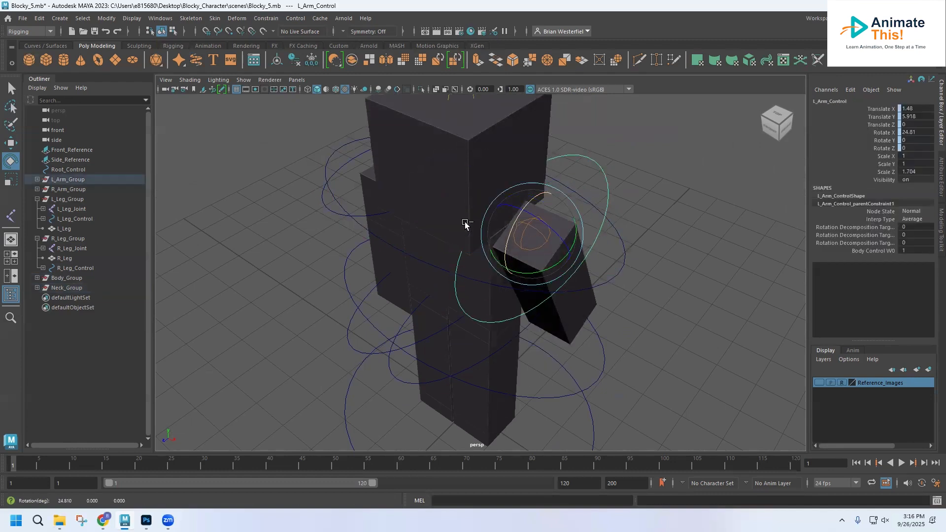
key("ctrl+z")
left_click(331, 205)
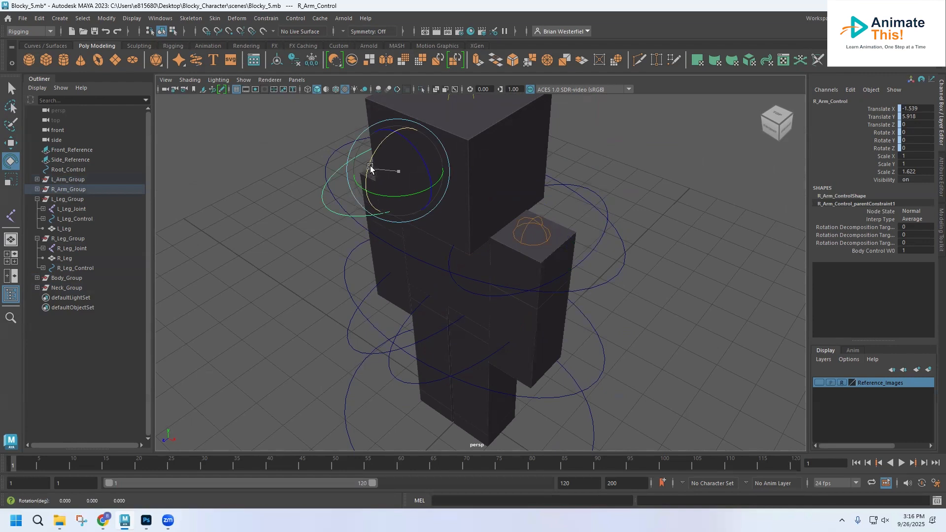
left_click_drag(370, 168, 375, 161)
key("ctrl+z")
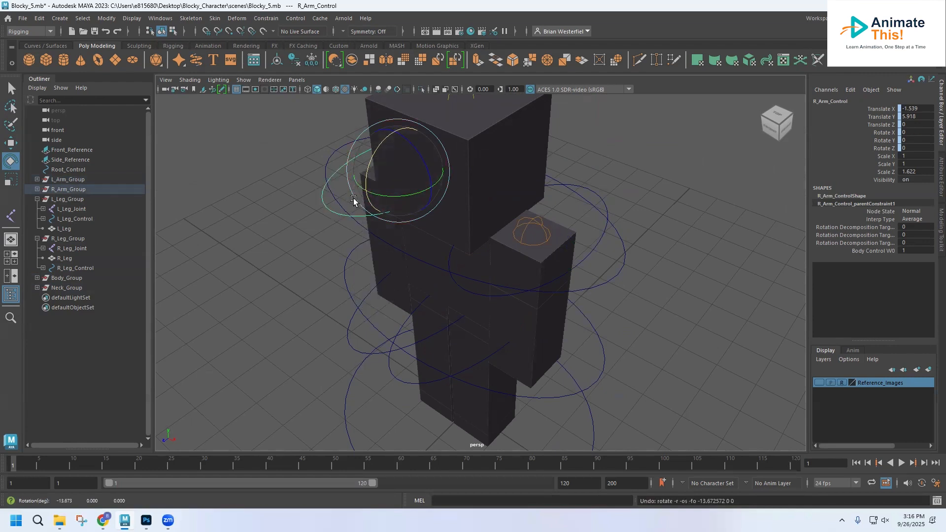
- Collapse R_Leg_Group and L_Leg_Group in the scene hierarchy and clear the selection
left_click(37, 239)
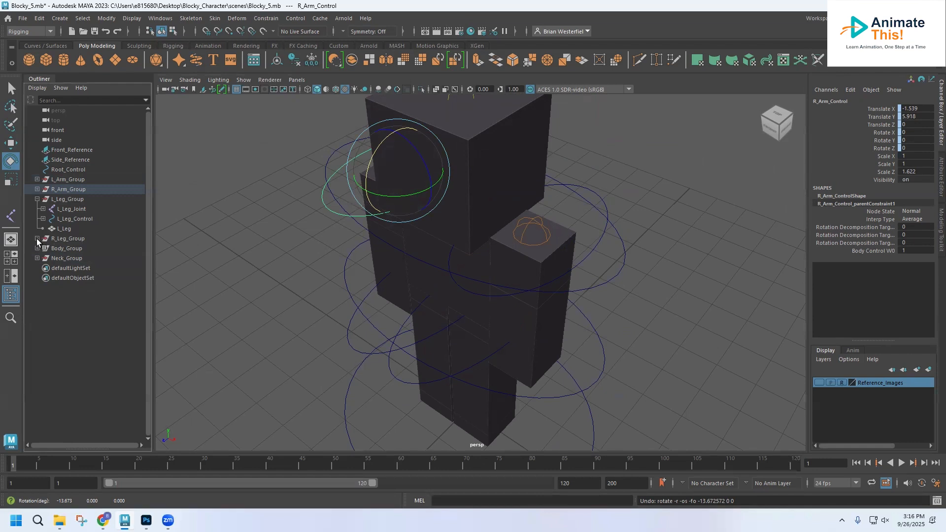
left_click(37, 199)
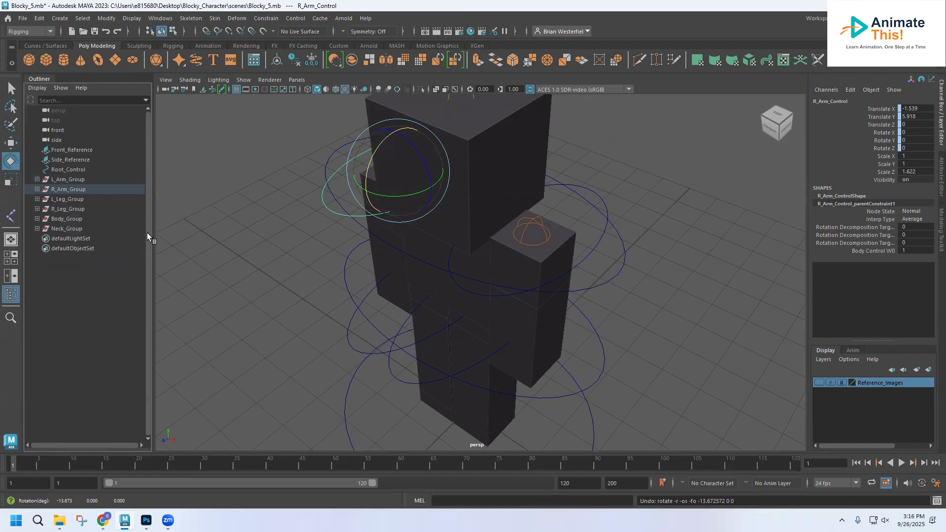
left_click(240, 195)
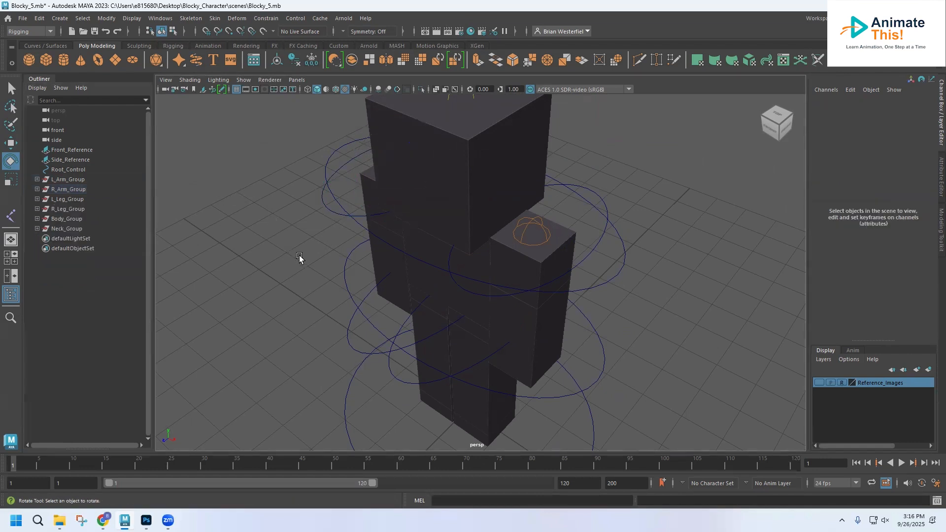
- Rotate R_Leg_Control about -20.7 degrees around X and set a key for it at frame 1
left_click_drag(332, 264, 347, 307, "alt")
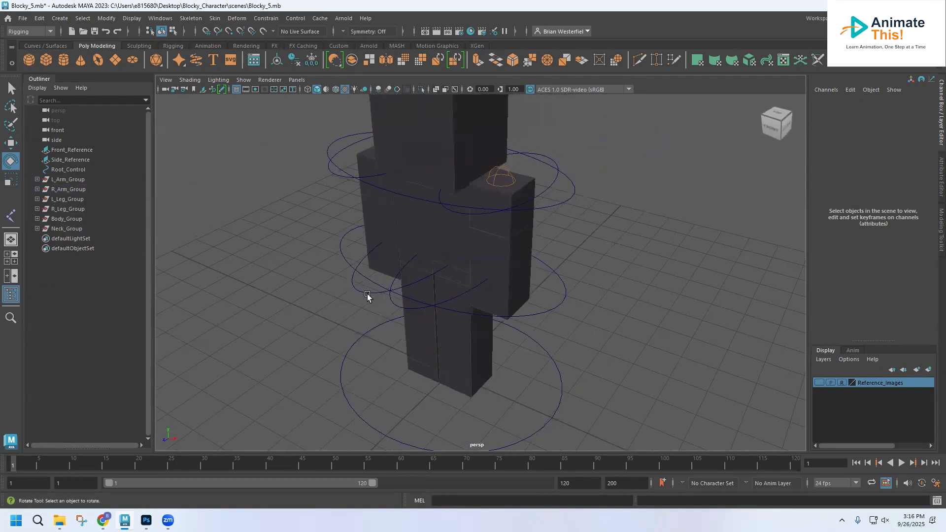
left_click(367, 294)
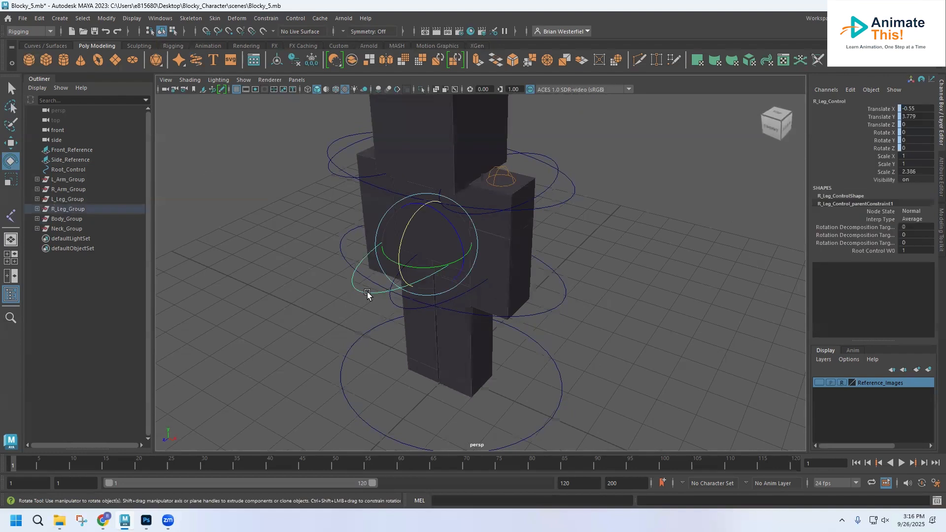
left_click_drag(402, 237, 414, 224)
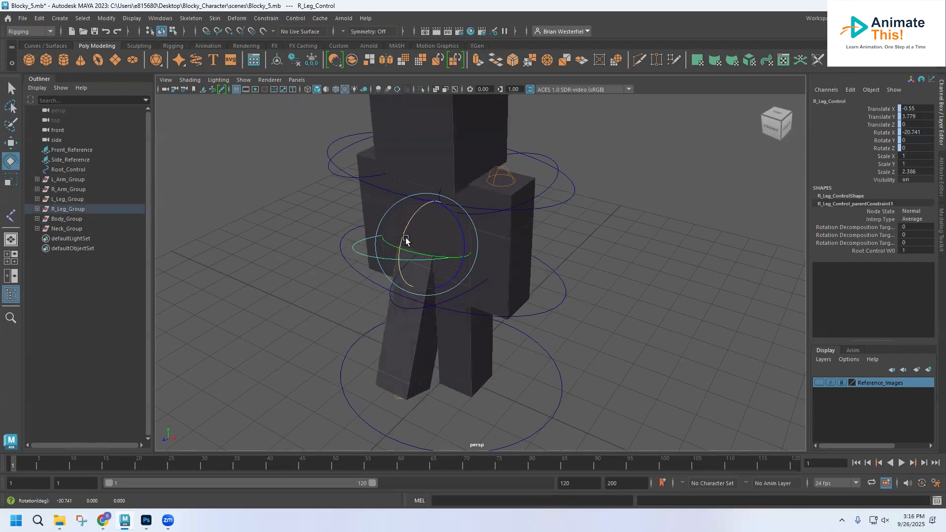
key("s")
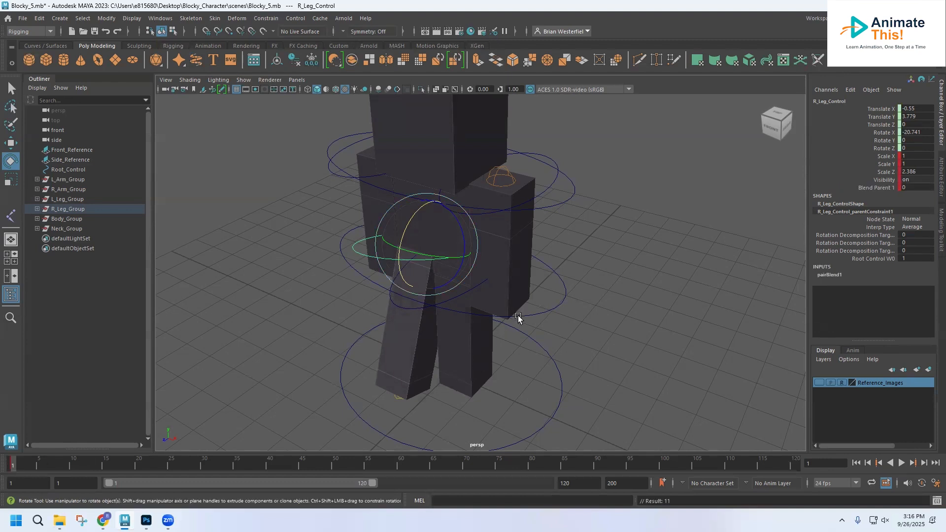
- Rotate L_Leg_Control about 21.1 degrees around X and set a key for it at frame 1
left_click(397, 307)
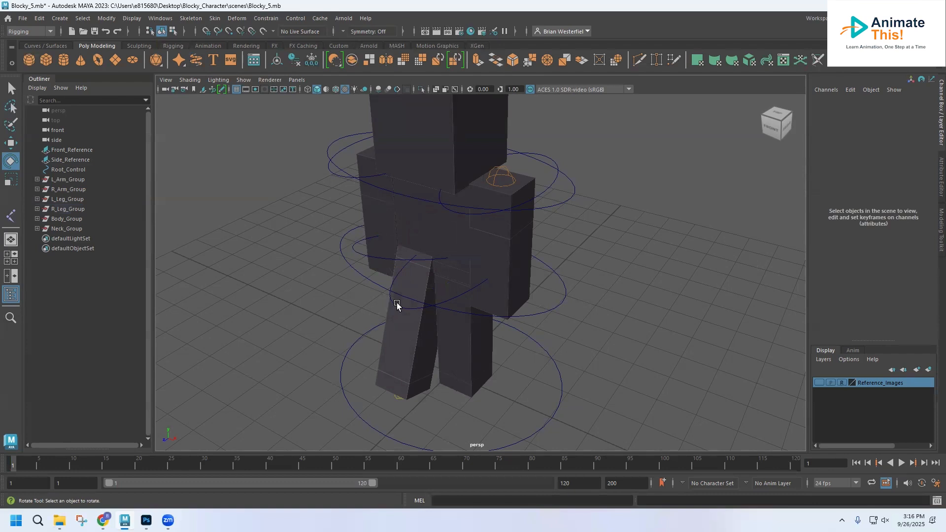
left_click(421, 311)
left_click(627, 362)
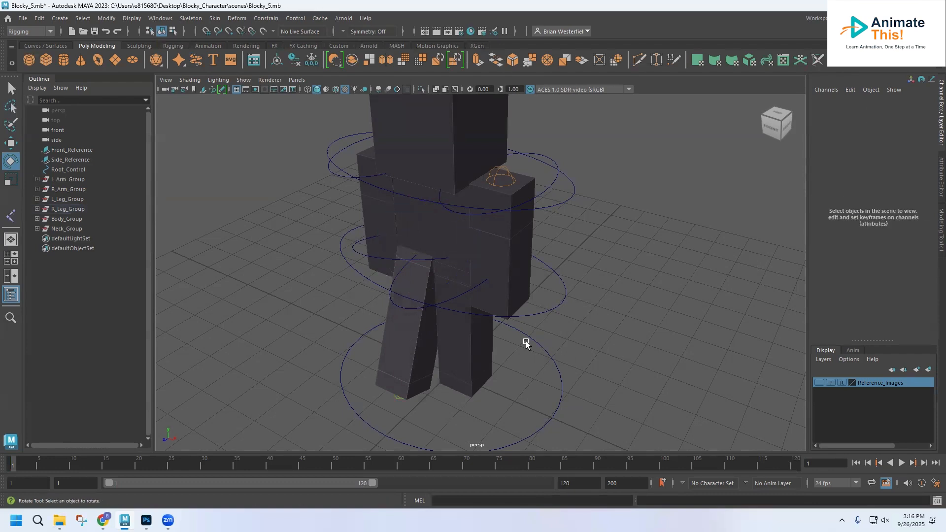
left_click(460, 296)
left_click_drag(445, 260, 445, 252)
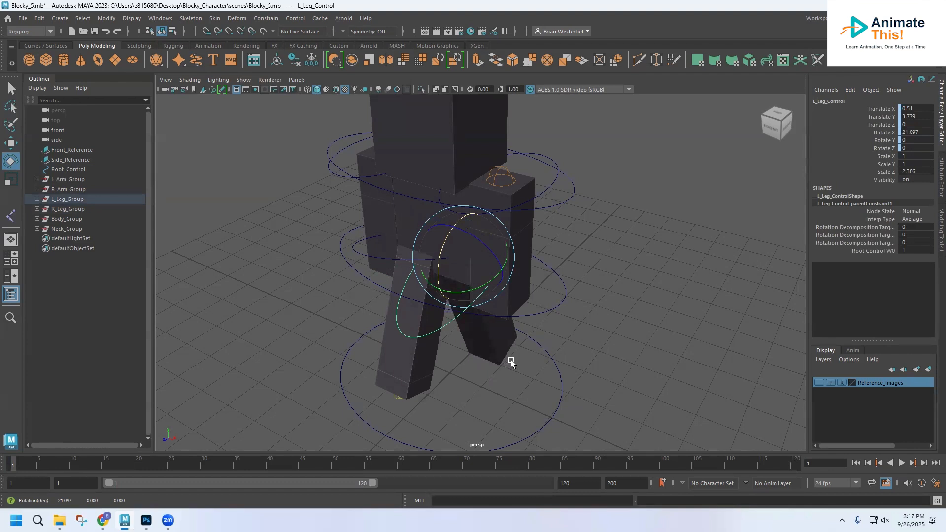
key("s")
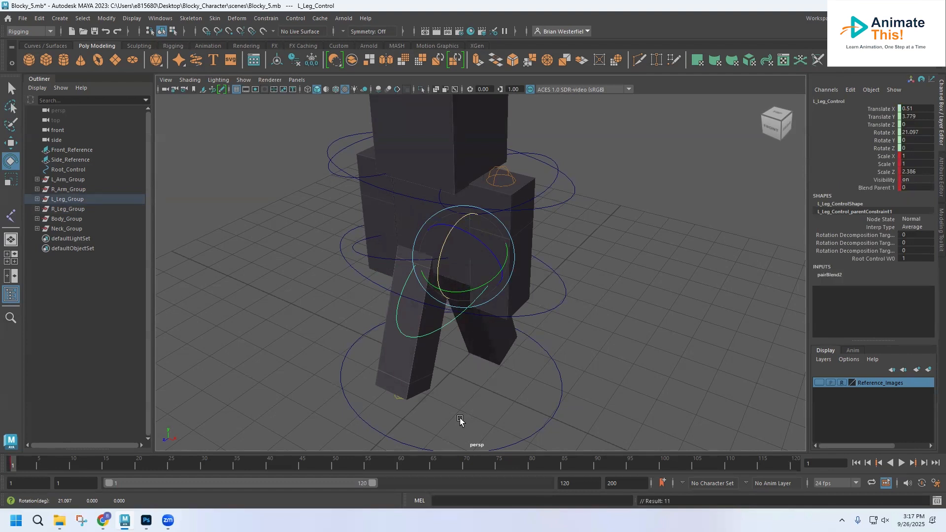
- Set a key for Root_Control at frame 1 and start playback
left_click(353, 409)
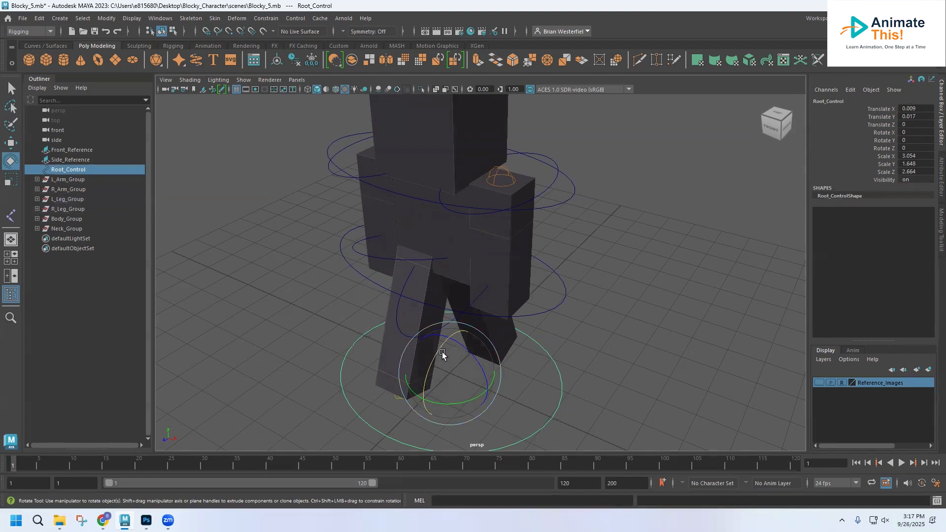
key("s")
key("alt+v")
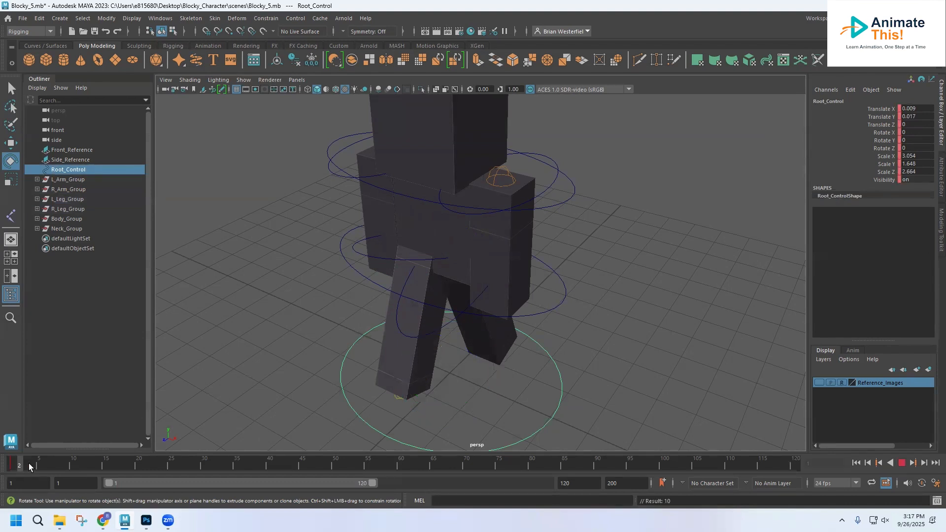
- Go to frame 5 and move Root_Control about 3.22 units along Z
left_click(41, 463)
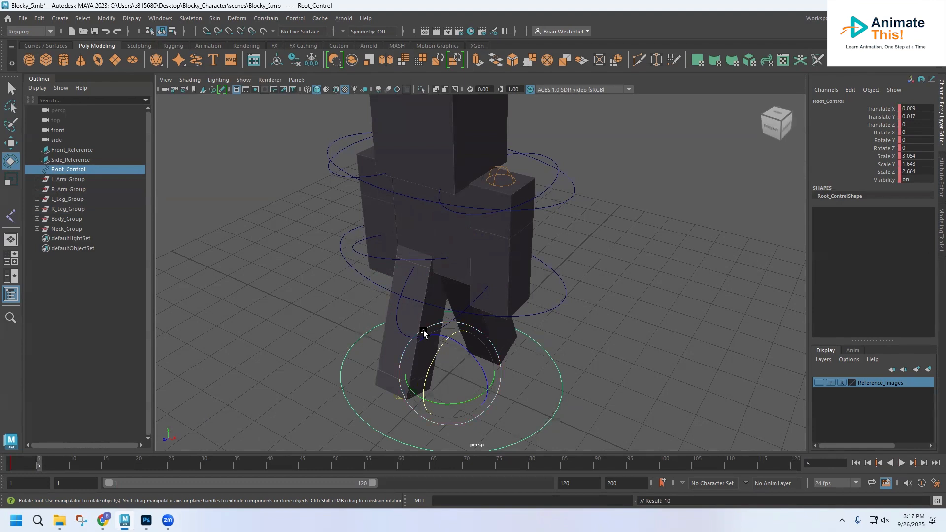
key("w")
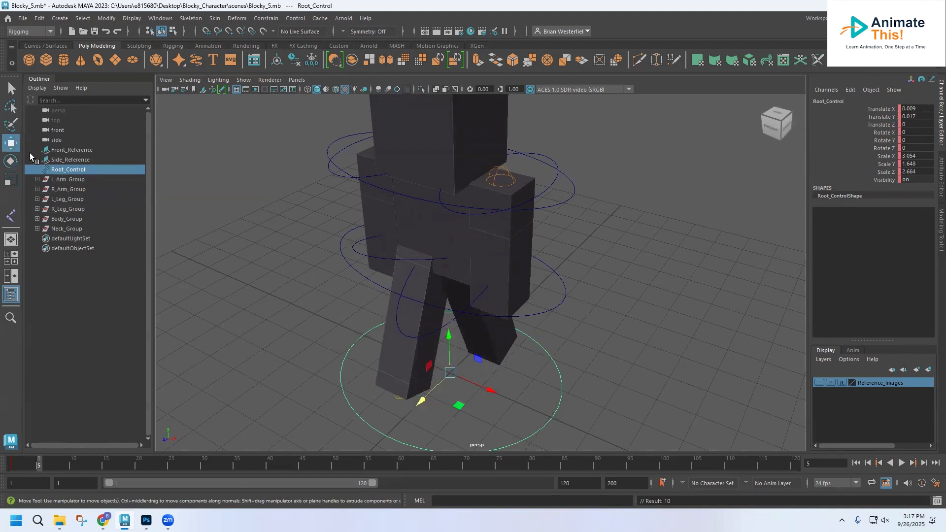
left_click_drag(424, 400, 348, 442)
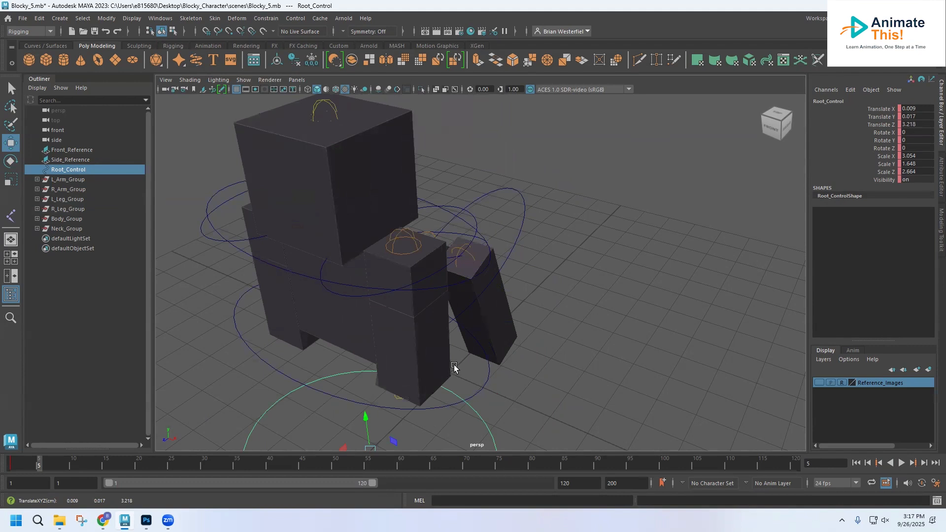
- Undo the Root_Control move, the Root_Control and leg control keys, and the X rotations of both leg controls
key("ctrl+z")
key("ctrl+z")
key("ctrl+z")
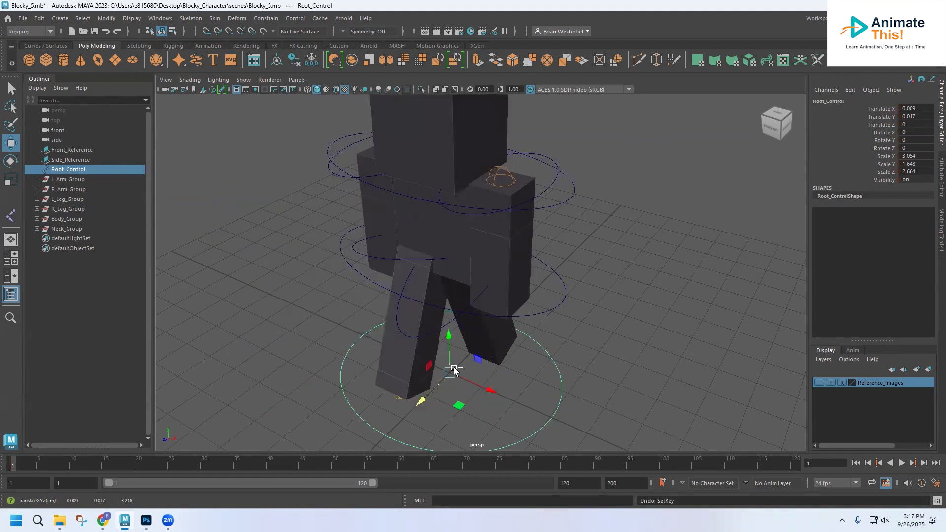
key("ctrl+z")
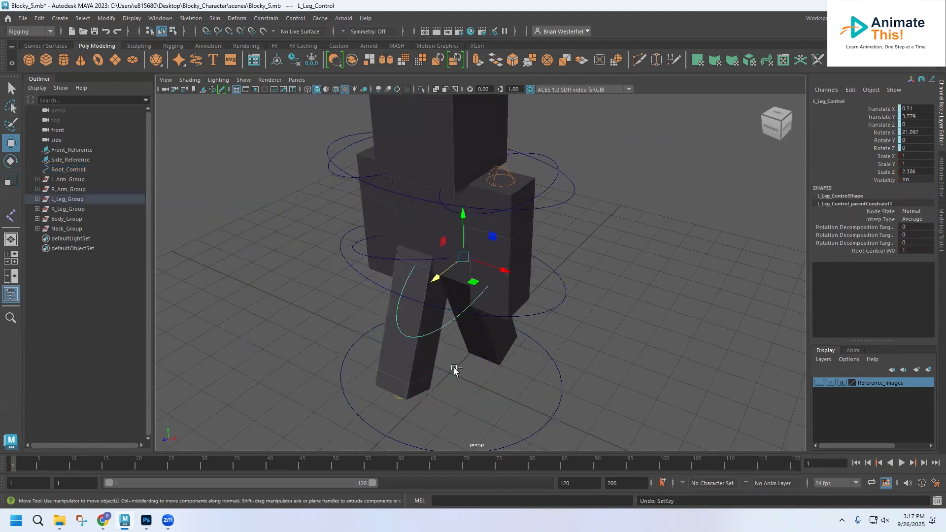
key("ctrl+z")
key("ctrl+z")
key("ctrl+z")
key("ctrl+z")
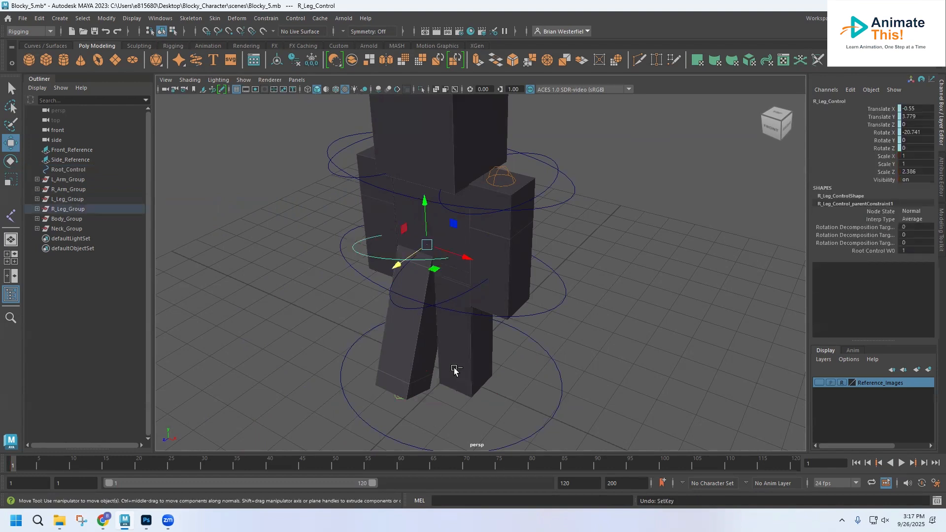
key("ctrl+z")
- Try moving Root_Control about 0.58 units along Z, and undo the move
left_click(339, 343)
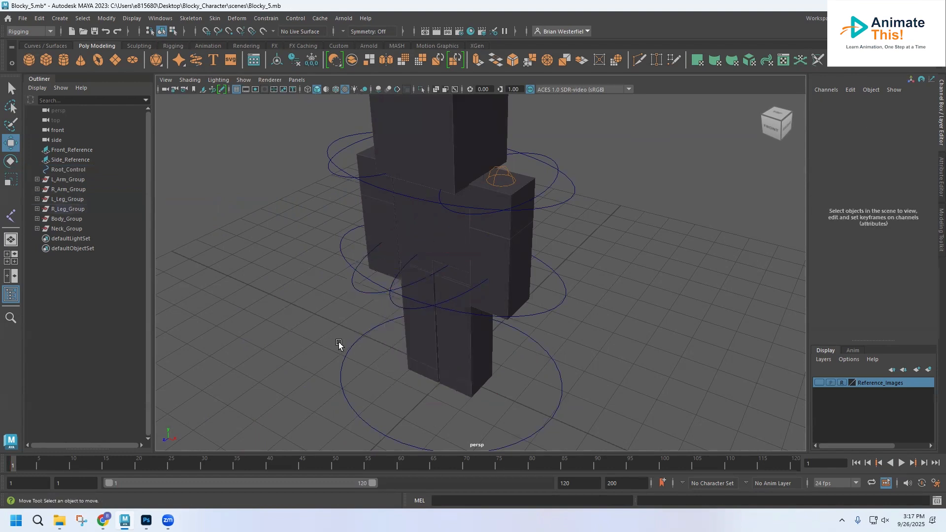
left_click(344, 358)
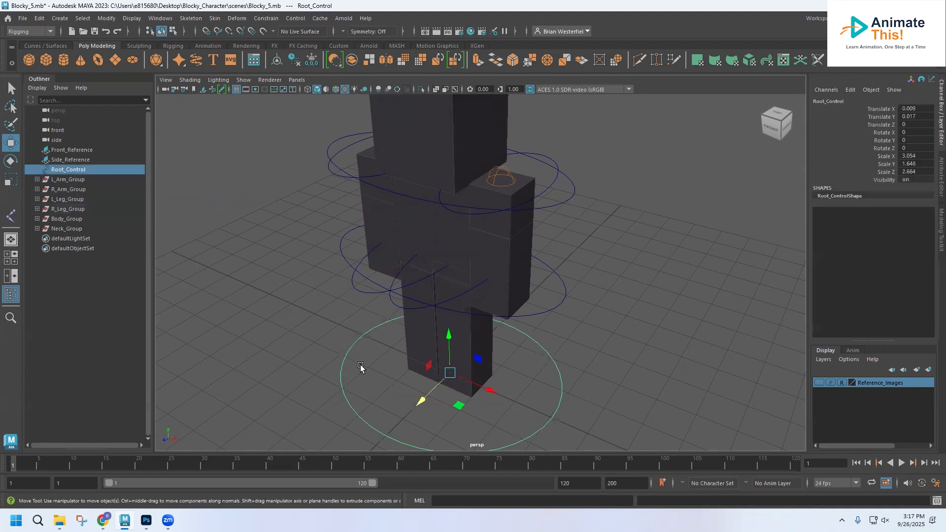
middle_click_drag(419, 400, 405, 413)
key("ctrl+z")
key("ctrl+z")
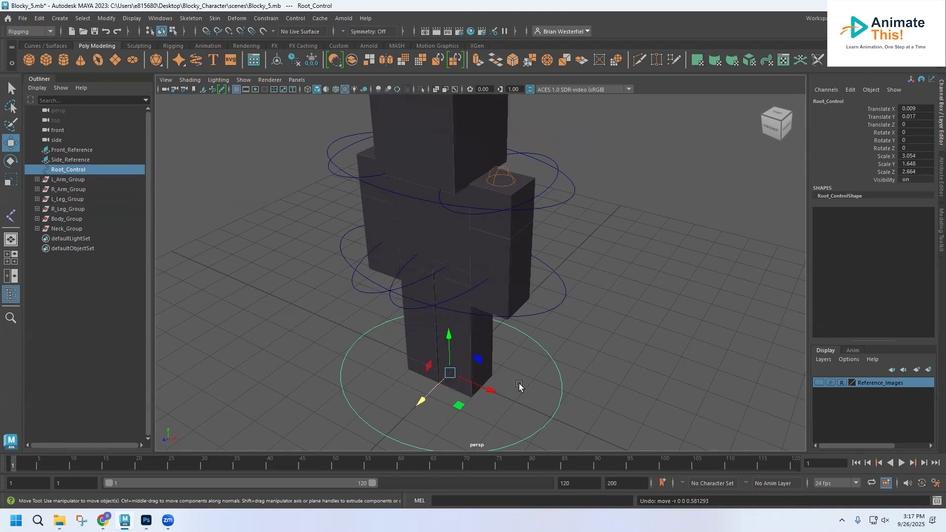
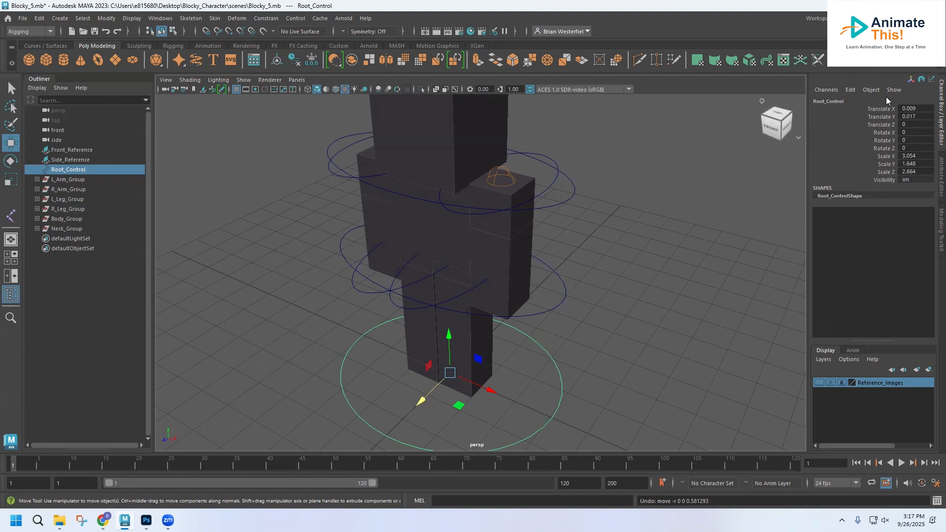
- In Channel Control, move Translate X, Y and Z to Nonkeyable Displayed for the leg, body, neck and arm controls together, excluding Root_Control
left_click(360, 291)
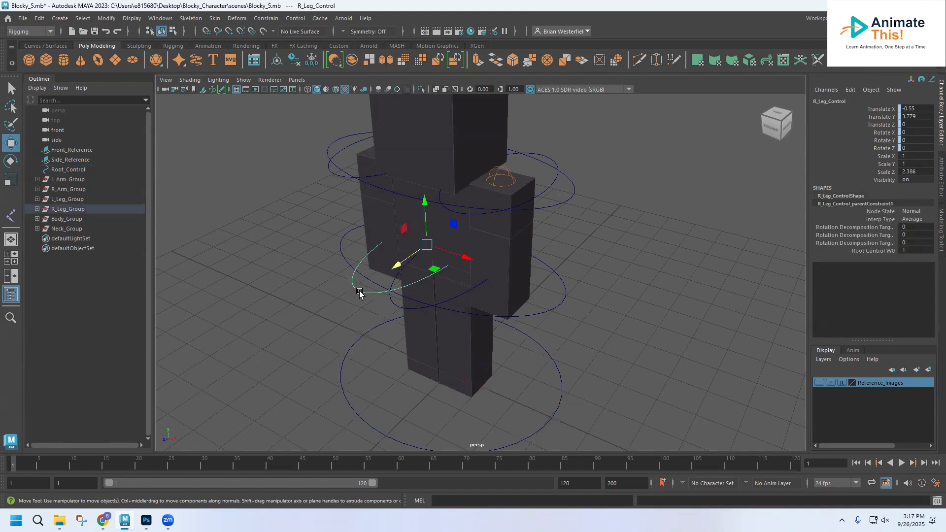
left_click(342, 254, "shift")
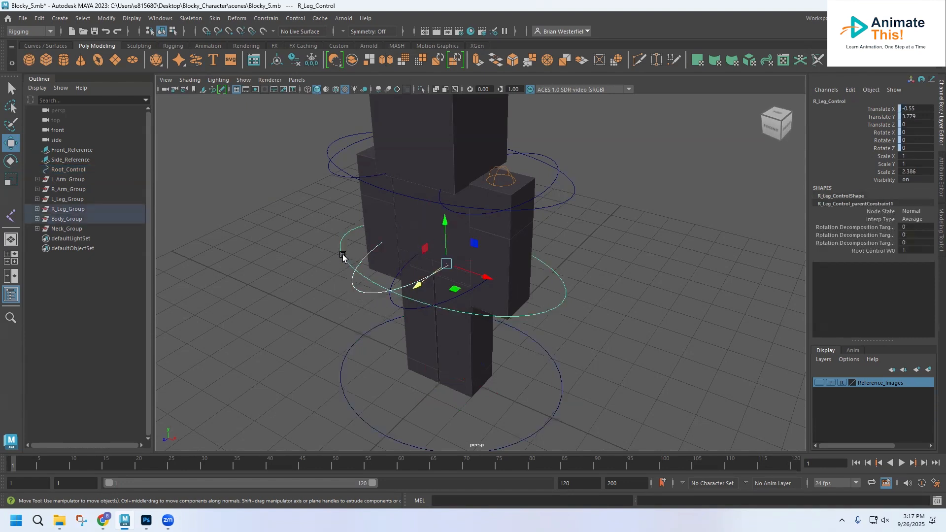
left_click(391, 301, "shift")
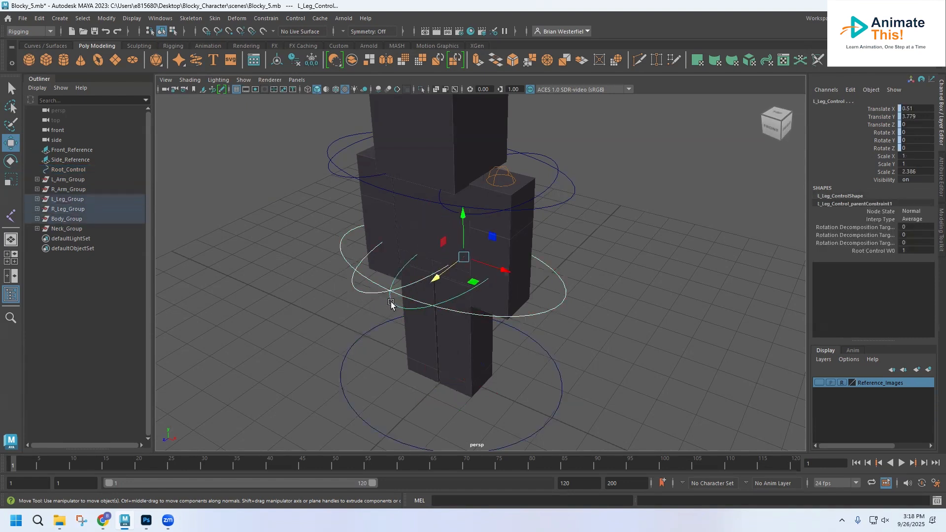
left_click(330, 166, "shift")
left_click(332, 176, "shift")
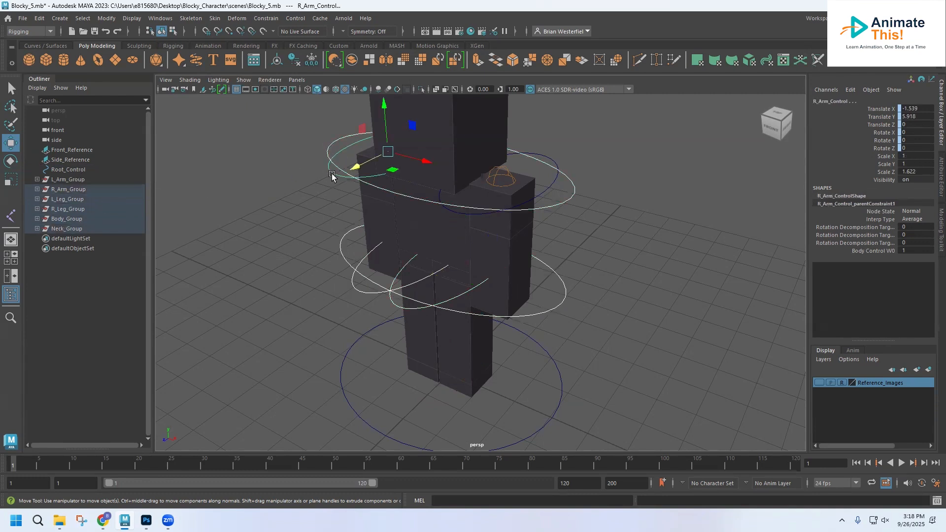
left_click(553, 157, "shift")
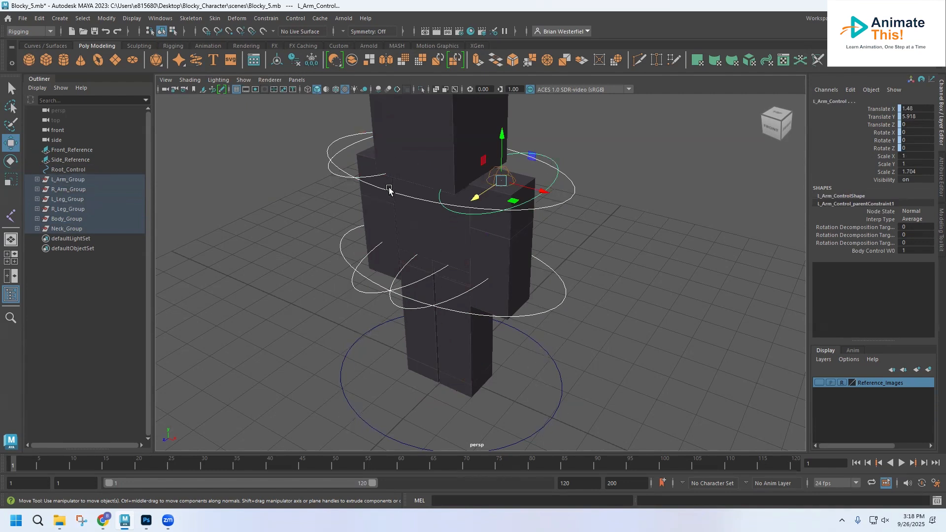
left_click(169, 19)
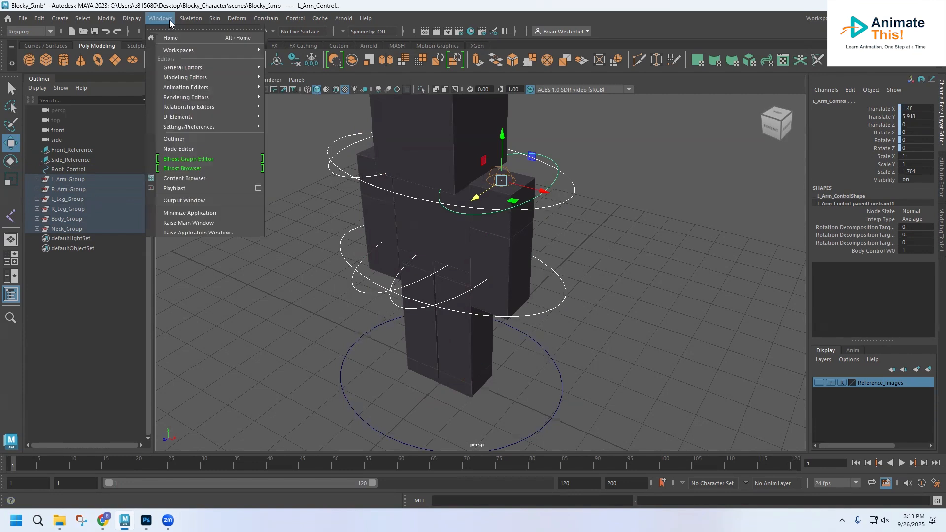
mouse_move(194, 107)
mouse_move(212, 66)
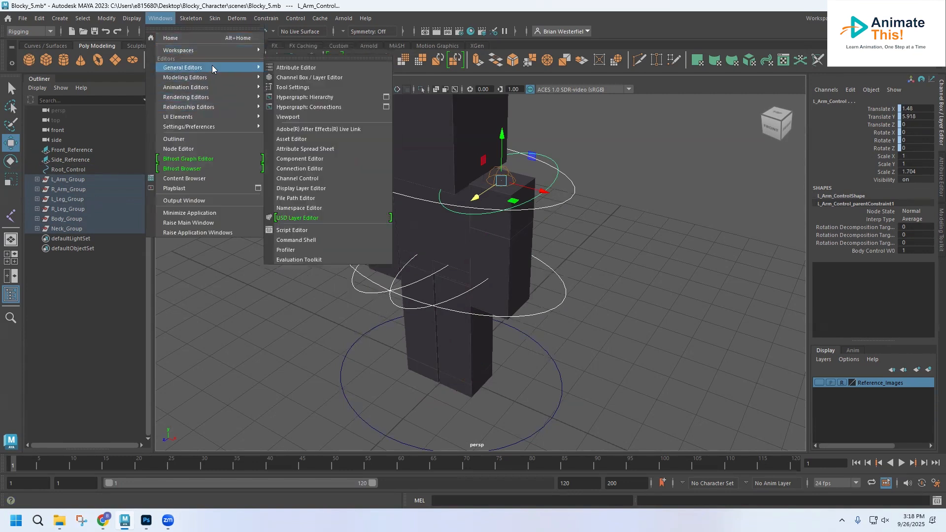
left_click(320, 181)
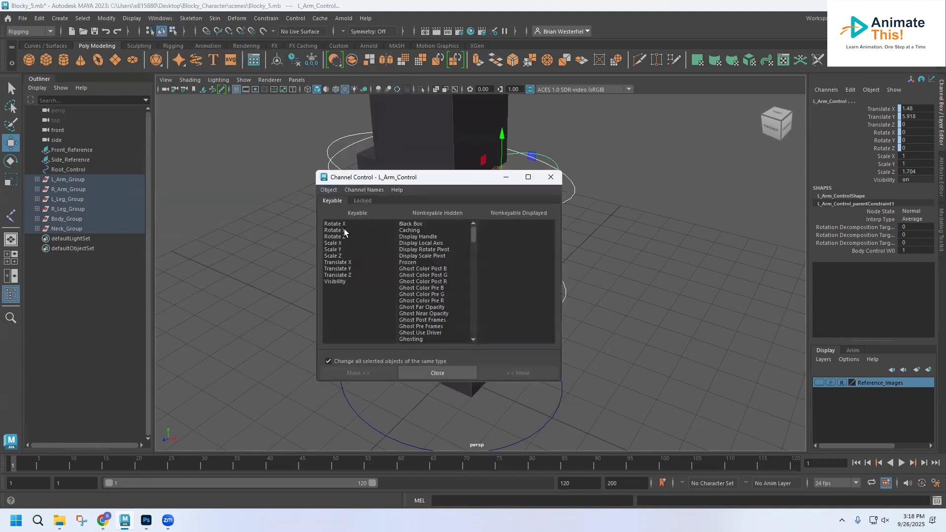
left_click(337, 264)
left_click(337, 275, "shift")
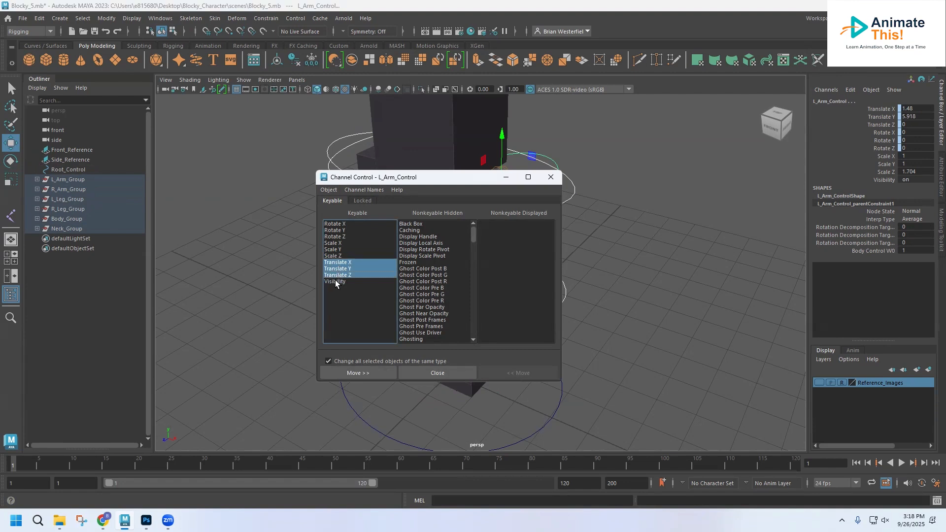
left_click(355, 373)
left_click(354, 374)
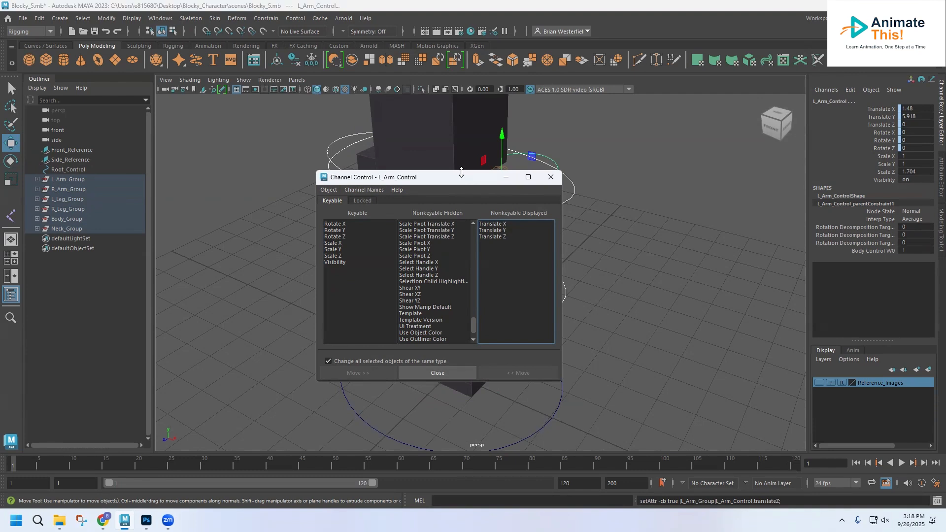
- Check the keyable and nonkeyable channels of the arm, neck, body, leg and root controls one by one, and close Channel Control
left_click_drag(445, 178, 276, 174)
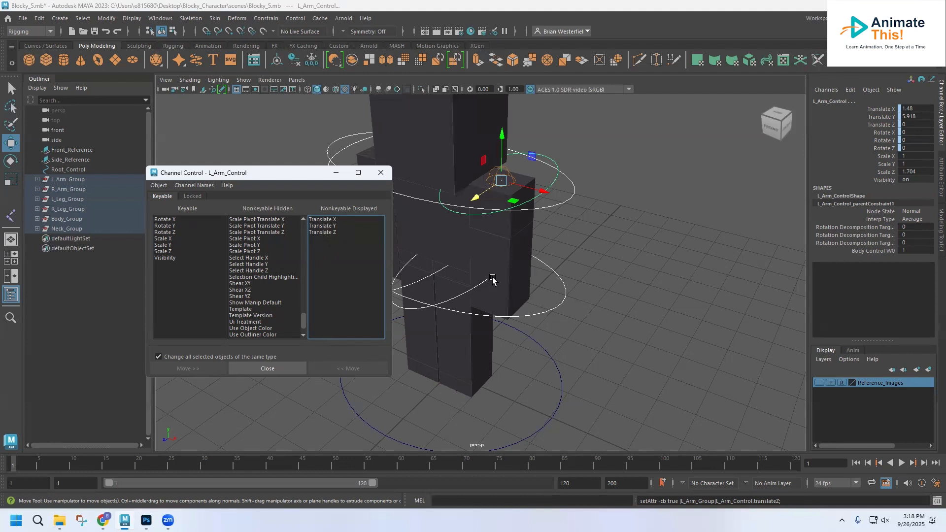
left_click(649, 243)
left_click(556, 163)
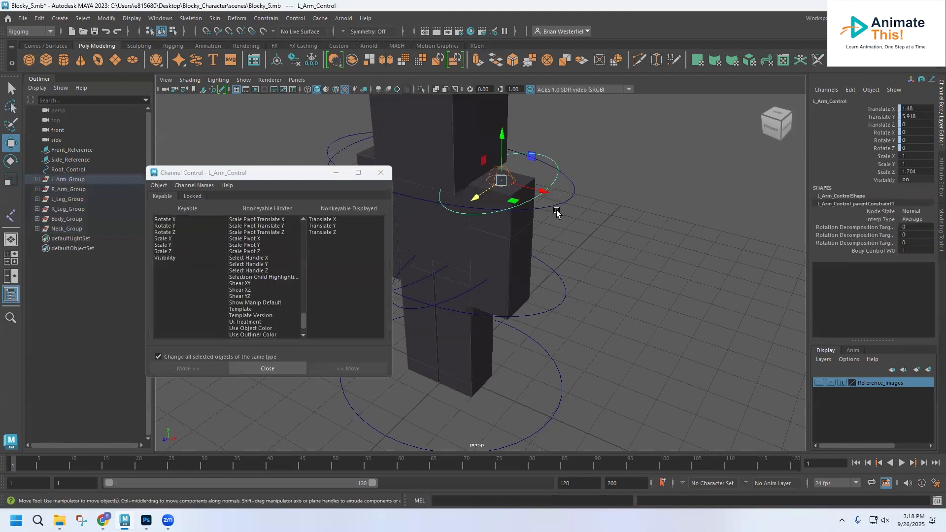
left_click(355, 163)
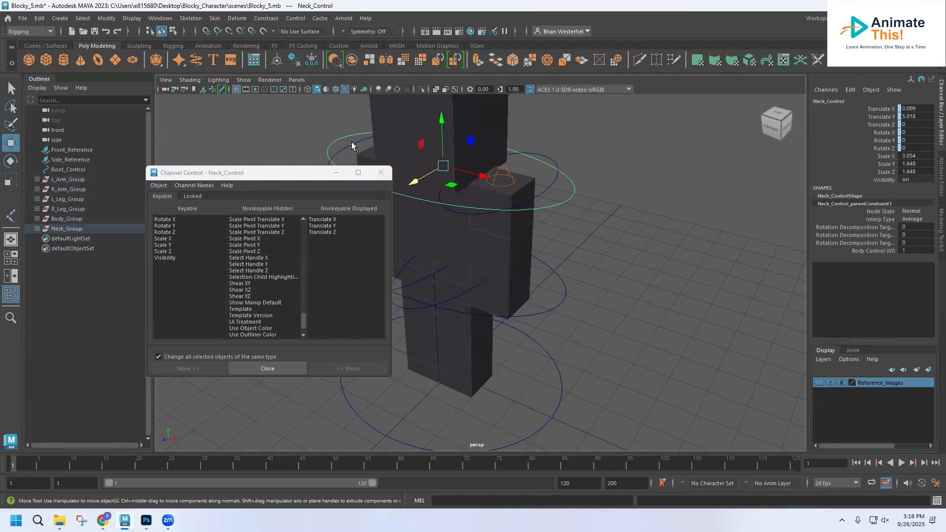
left_click(352, 146)
left_click(546, 312)
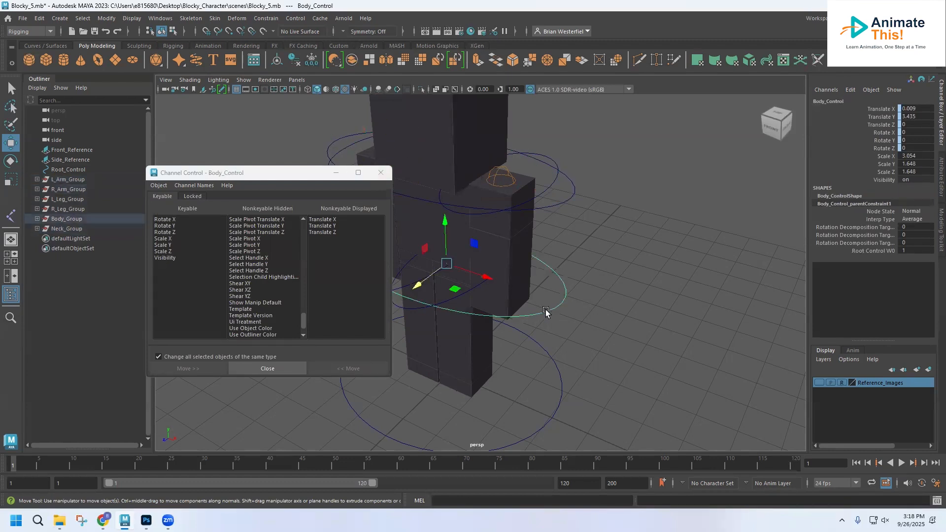
left_click(405, 310)
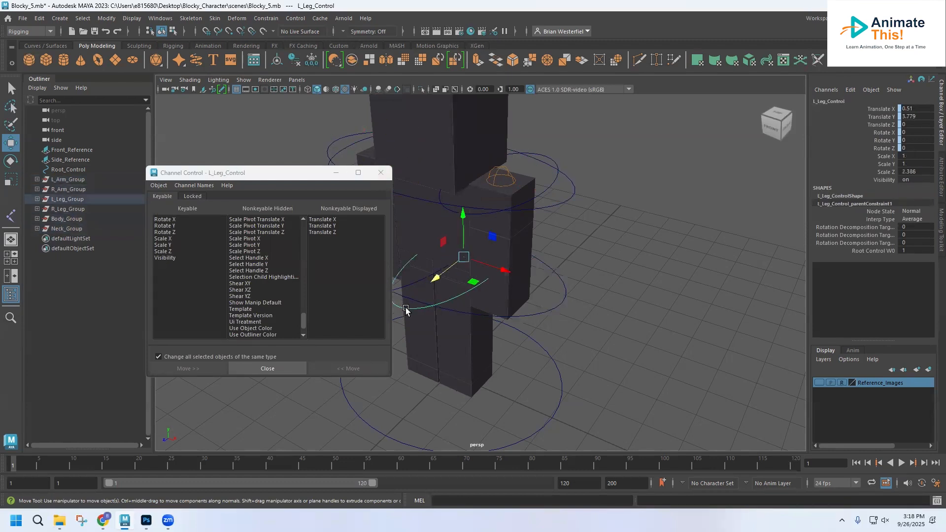
left_click_drag(277, 174, 166, 195)
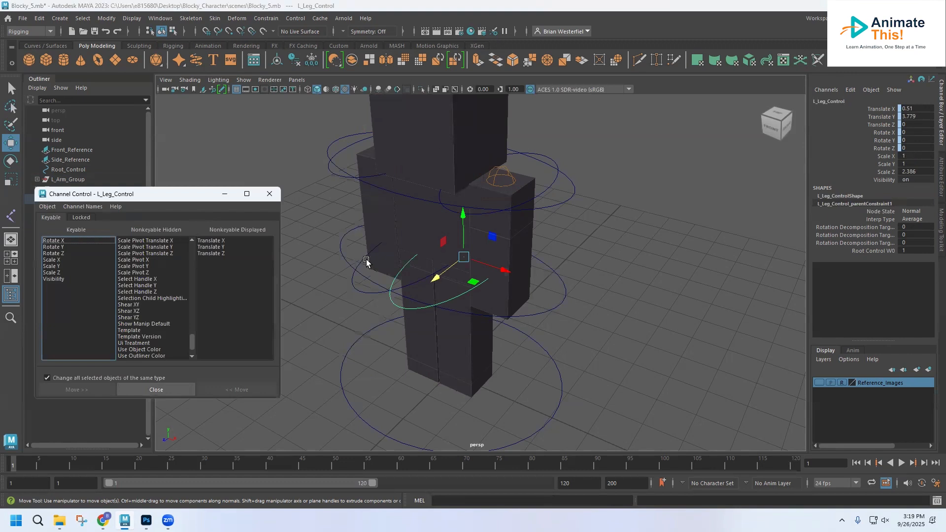
left_click(354, 286)
left_click(345, 384)
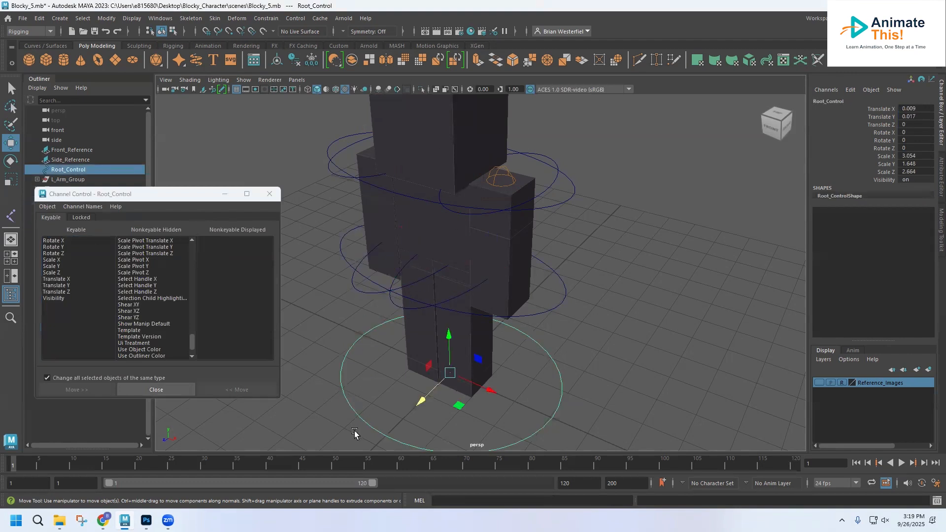
left_click(269, 194)
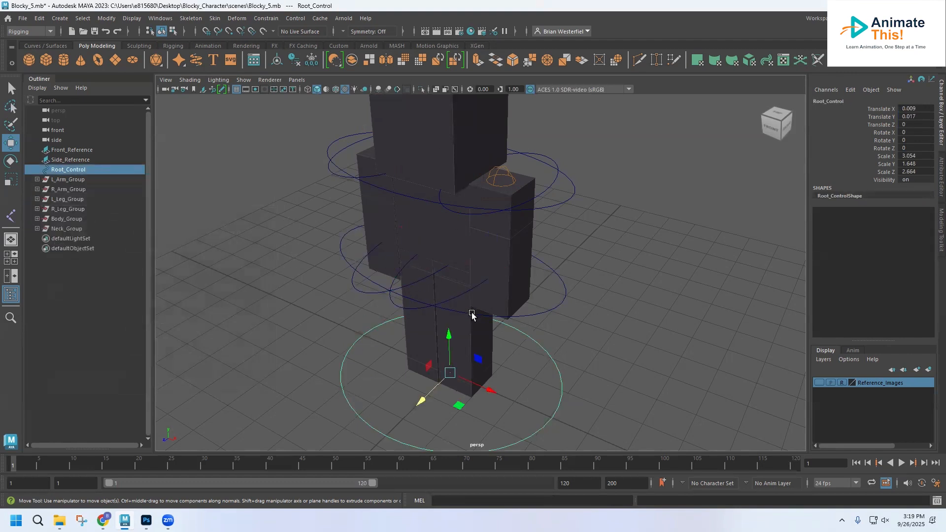
- Rotate R_Leg_Control about -22.2 degrees around X and set a key for it at frame 1
left_click_drag(462, 307, 391, 265, "alt")
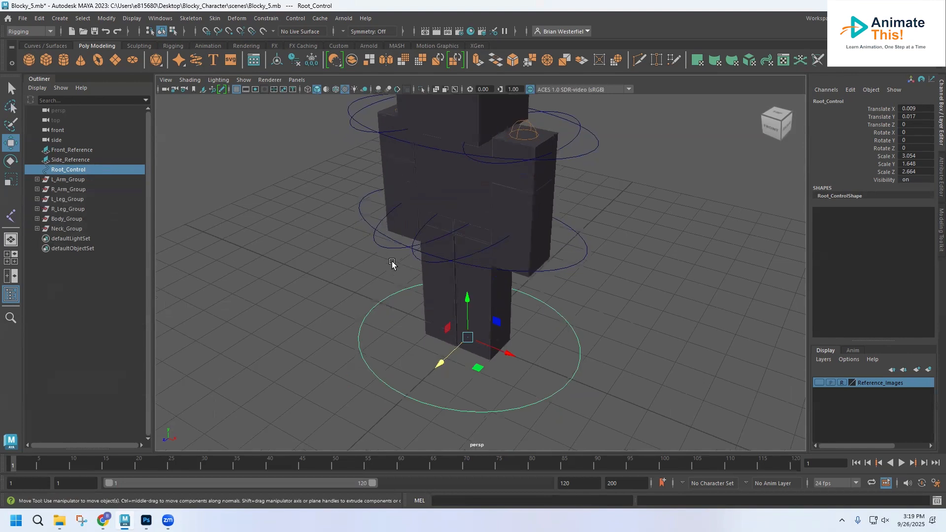
left_click(385, 248)
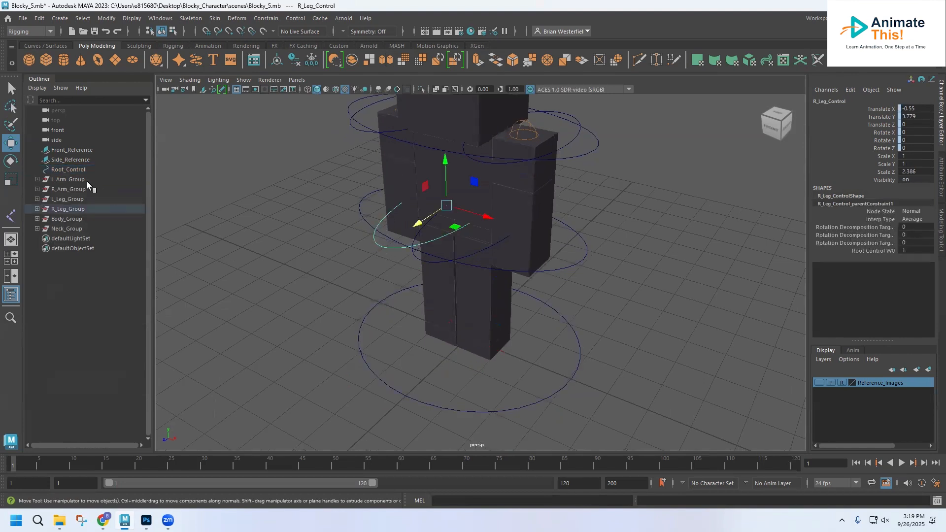
left_click(10, 165)
left_click_drag(424, 224, 427, 195)
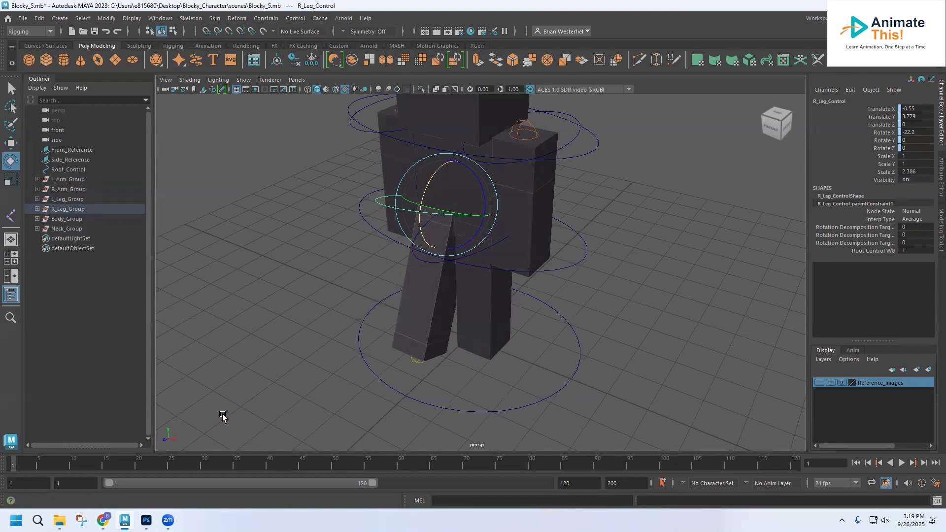
key("s")
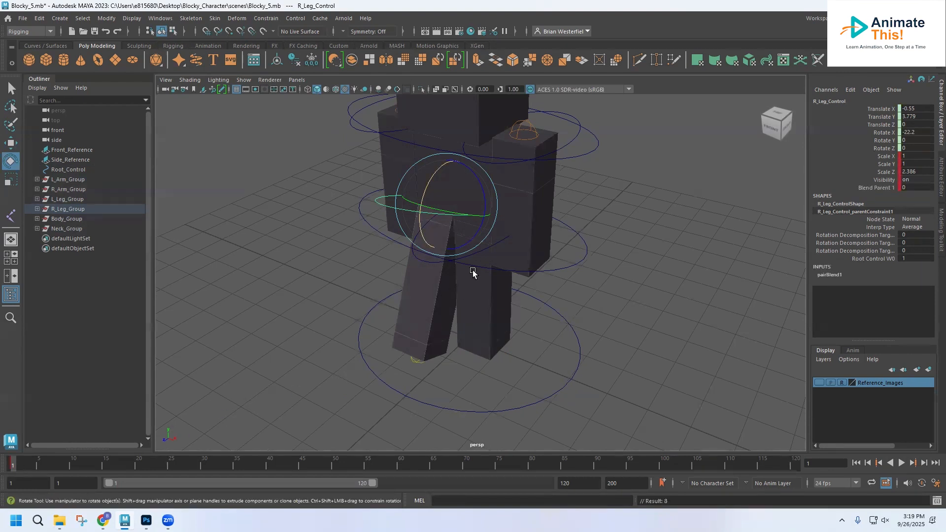
- Rotate L_Leg_Control about 23.4 degrees around X, and set keys for it and Root_Control at frame 1
left_click(445, 265)
left_click_drag(460, 218, 462, 238)
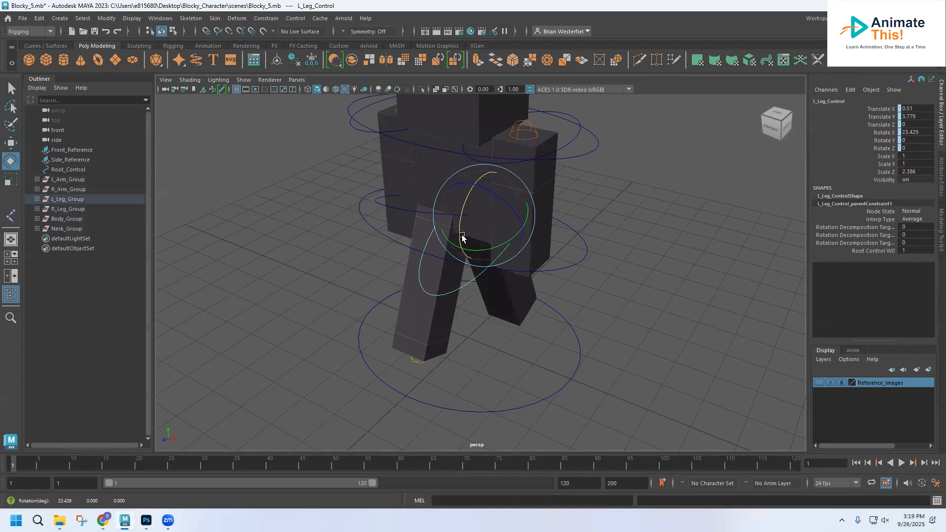
key("s")
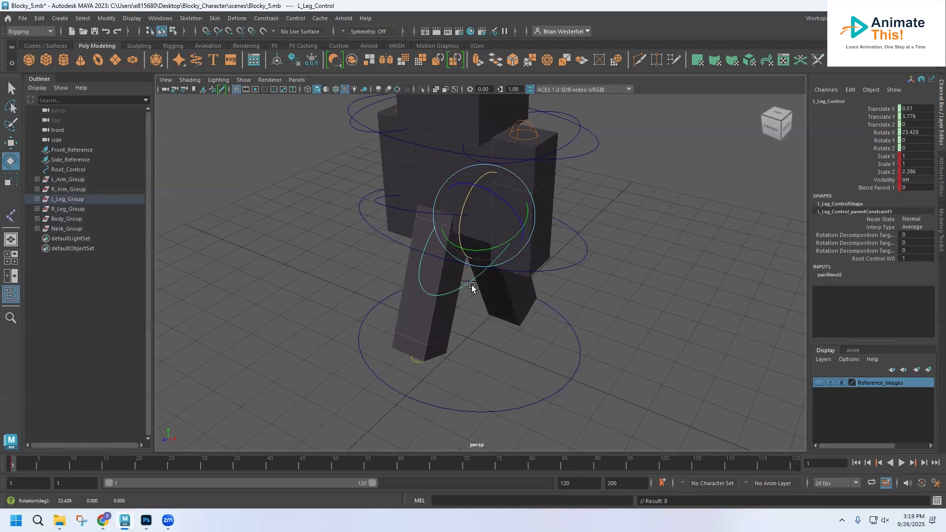
left_click(388, 385)
key("s")
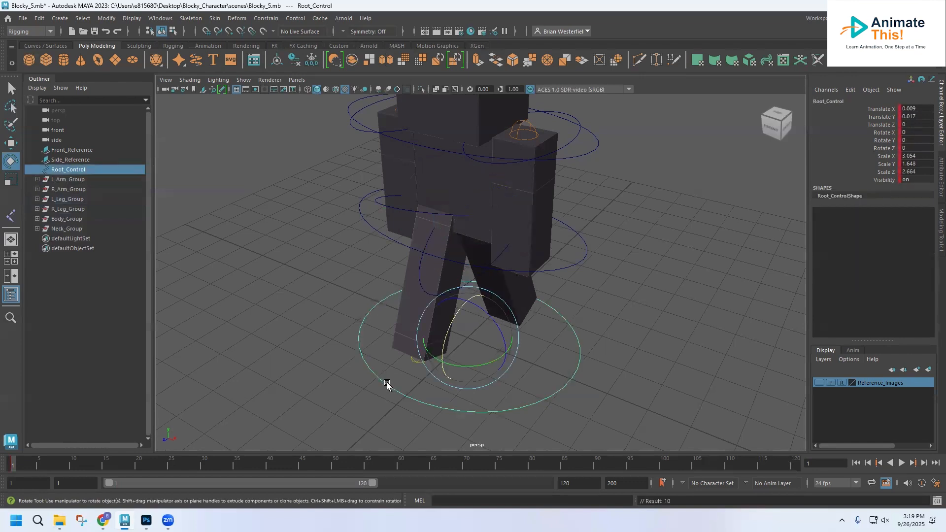
- At frame 5, rotate L_Leg_Control to about -18.3 degrees and R_Leg_Control to about 12.5 degrees around X, and key both
left_click(39, 463)
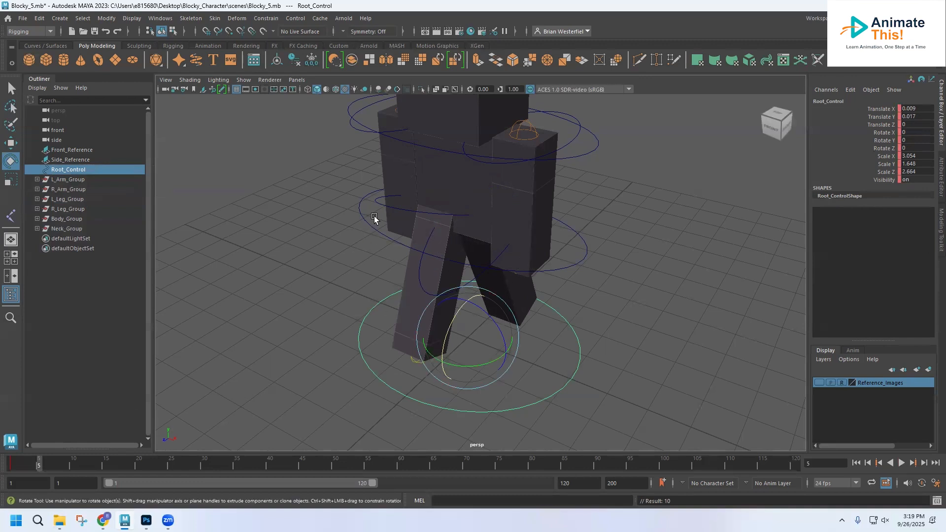
left_click(386, 207)
left_click(362, 238)
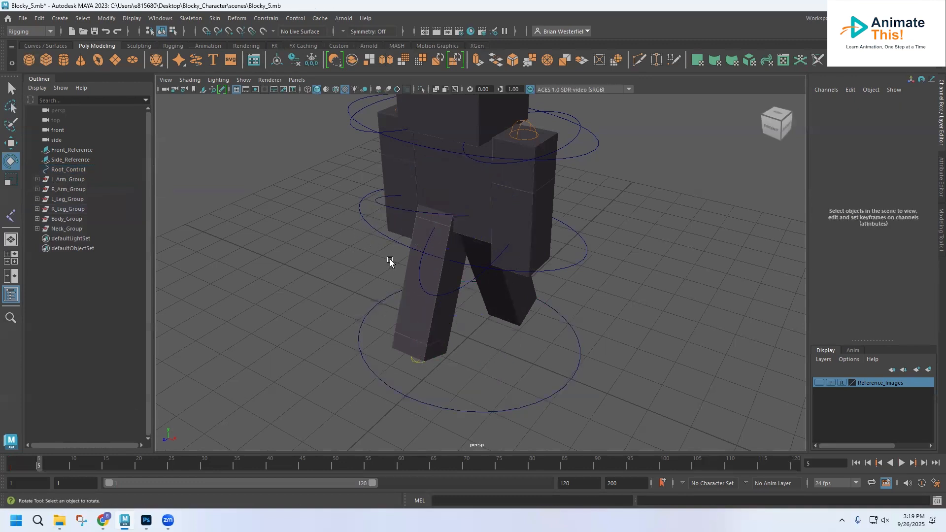
left_click(418, 268)
left_click_drag(454, 224, 470, 194)
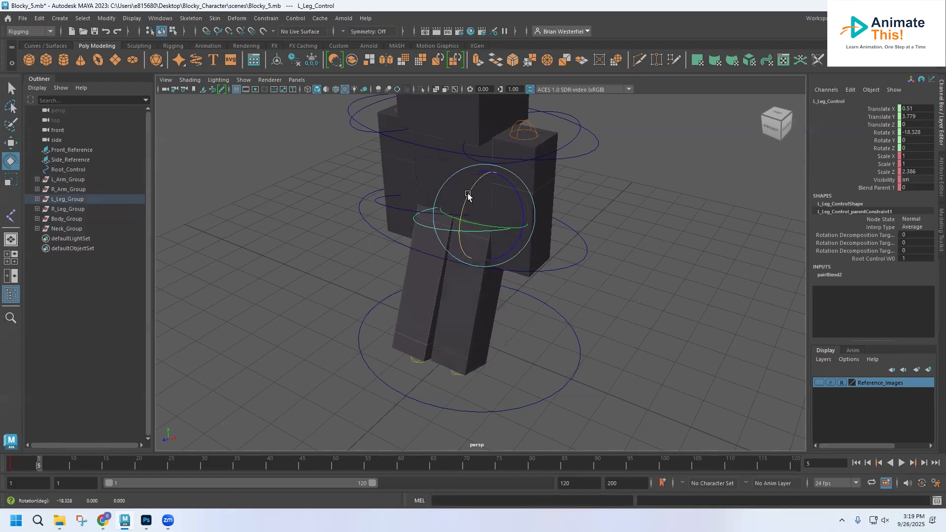
left_click(389, 211)
left_click_drag(412, 194, 424, 281)
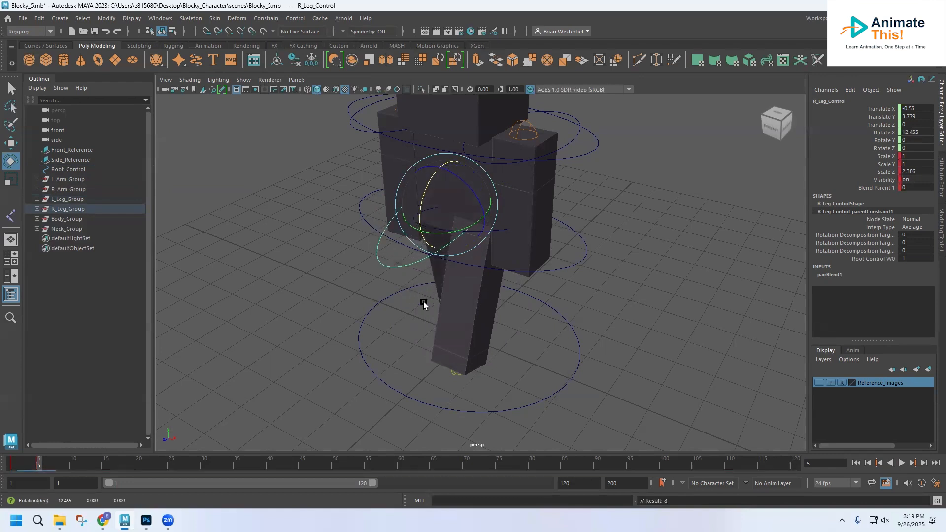
- Move Root_Control forward to about 2.065 in Translate Z, key it at frame 5, and scrub between frames 5 and 1
left_click(388, 386)
left_click(11, 143)
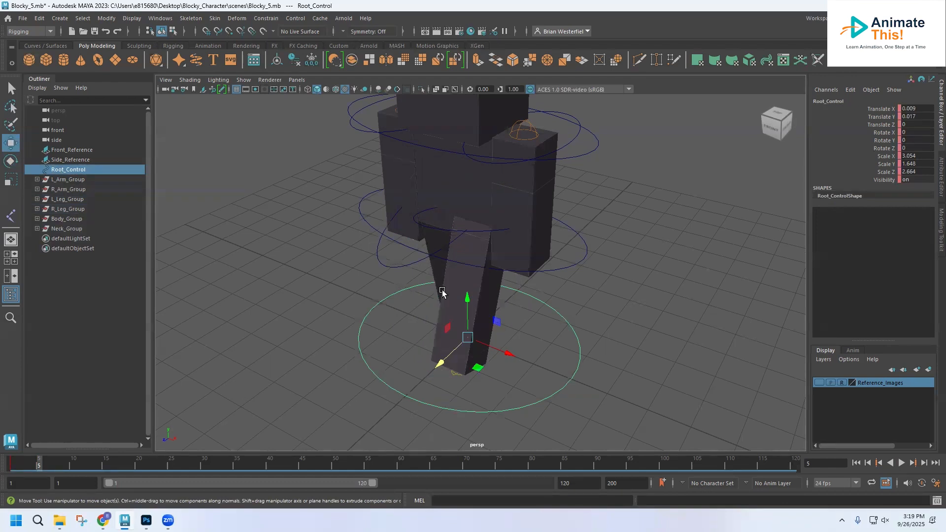
left_click_drag(439, 364, 385, 405)
key("s")
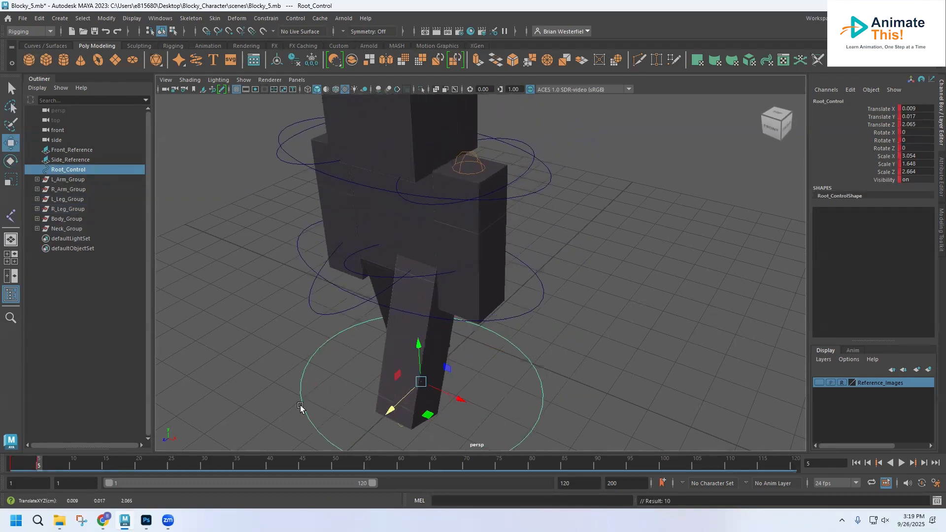
left_click_drag(38, 461, 10, 481)
- Undo all the test poses and keys on the leg and root controls, back to the neutral standing pose at frame 1
key("ctrl+z")
key("ctrl+z")
key("ctrl+z")
key("ctrl+z")
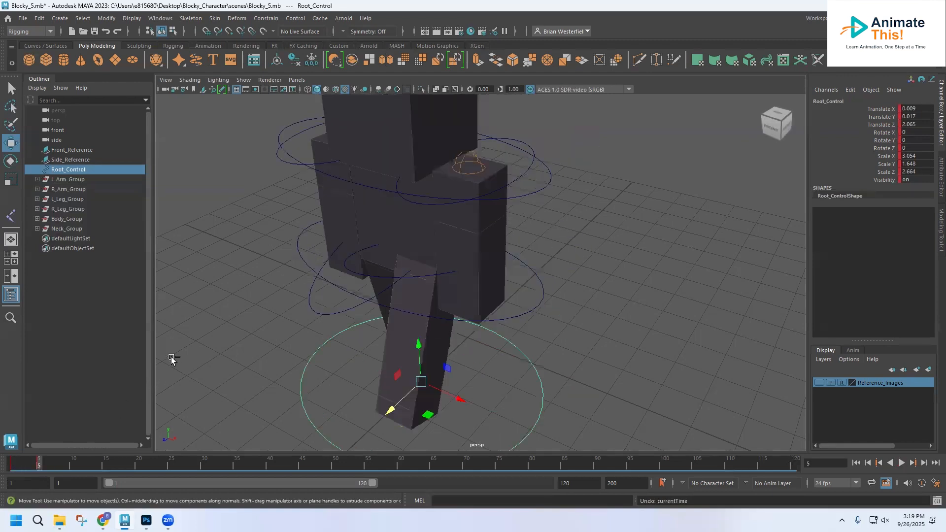
key("ctrl+z")
key("ctrl+z")
key("ctrl+z")
key("ctrl+z")
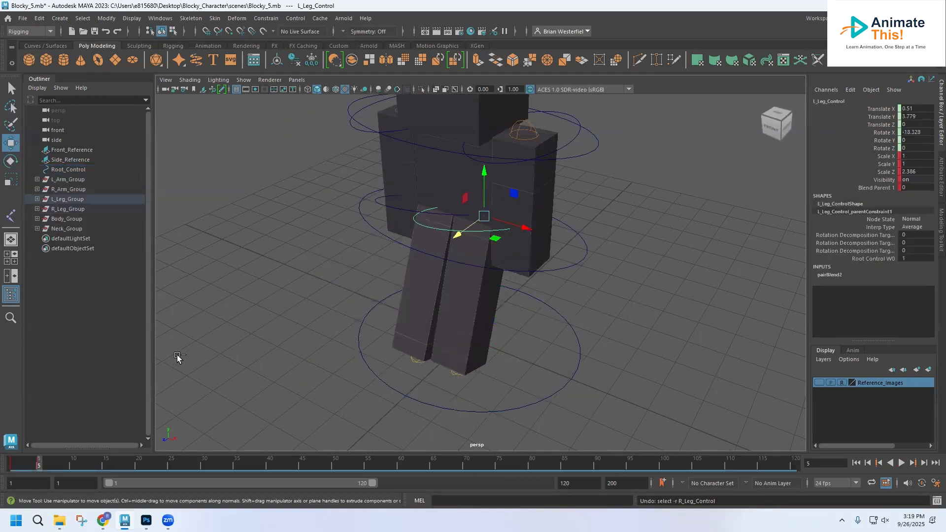
key("ctrl+z")
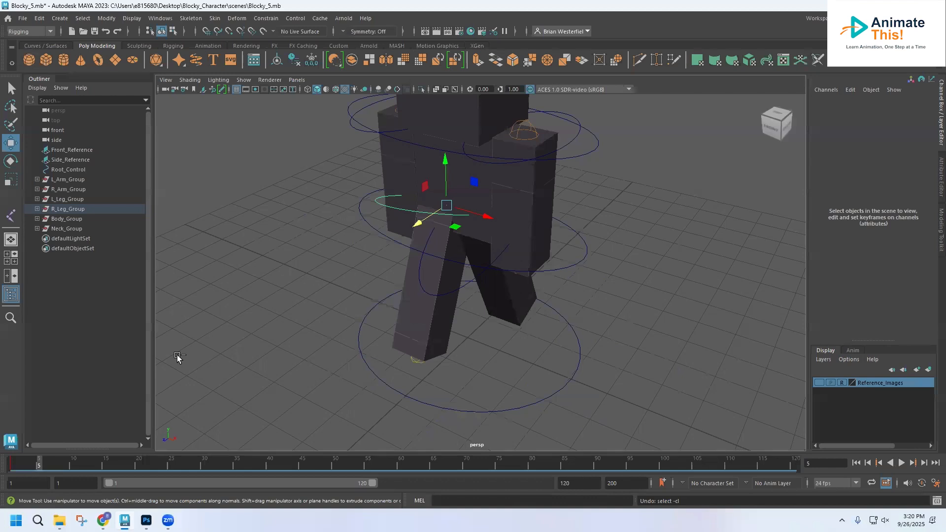
key("ctrl+z")
key("ctrl+z")
key("ctrl+z")
key("ctrl+z")
key("ctrl+z")
key("ctrl+z")
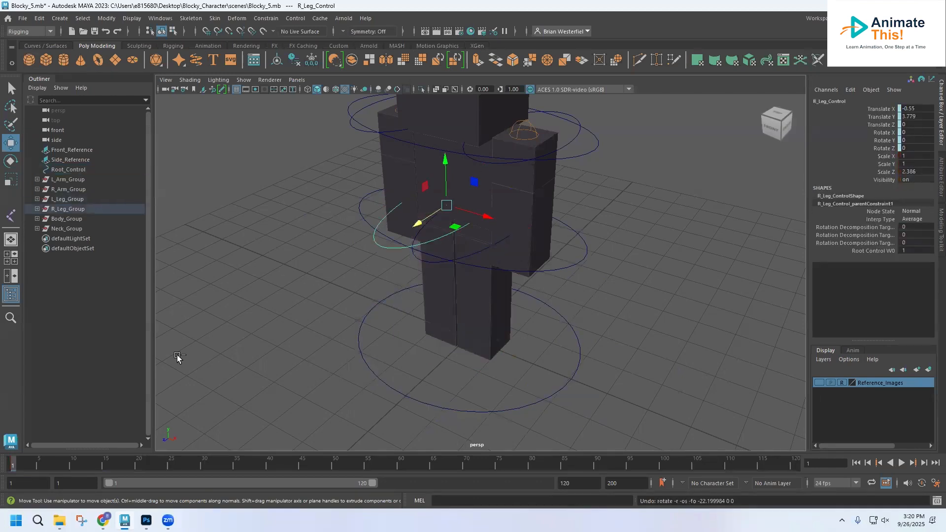
- Check the right leg, left leg, body and root controls for leftover animation curves in the Graph Editor, and close it
left_click(277, 360)
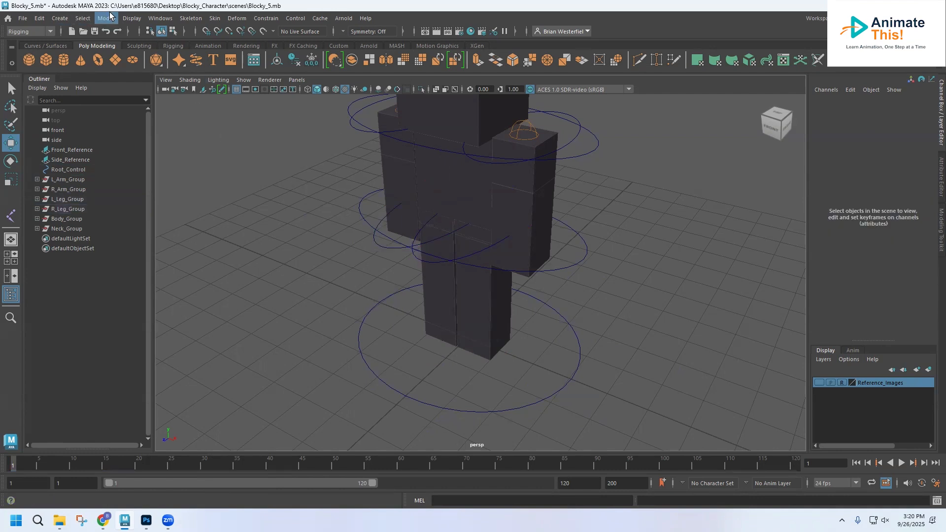
left_click(160, 19)
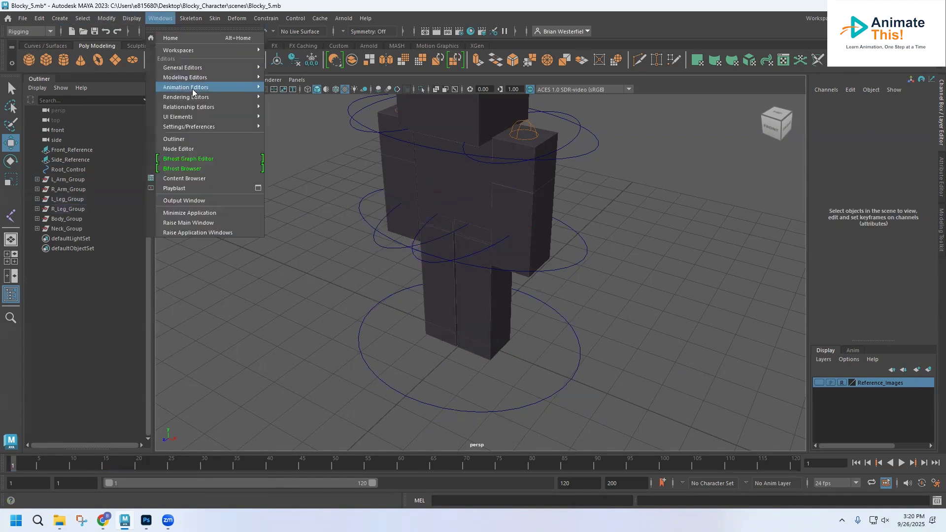
mouse_move(212, 87)
left_click(284, 91)
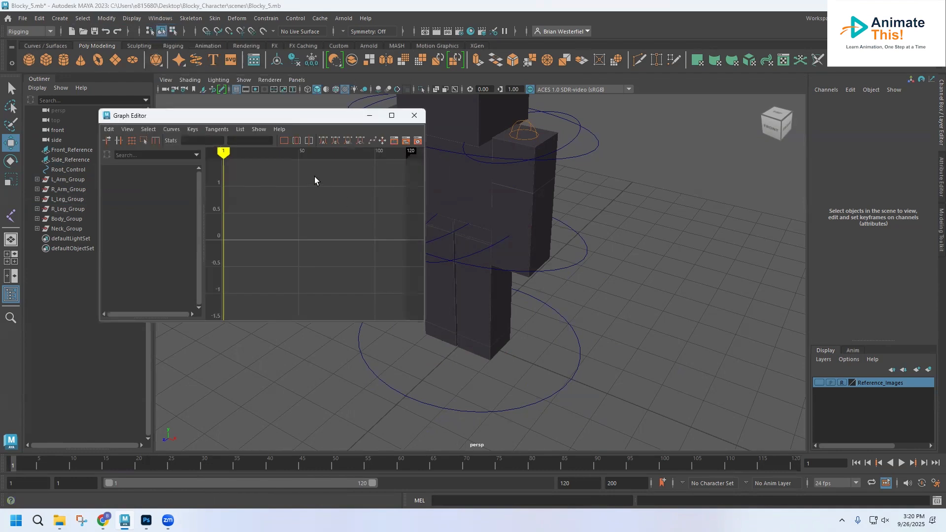
left_click_drag(265, 116, 214, 120)
left_click(385, 249)
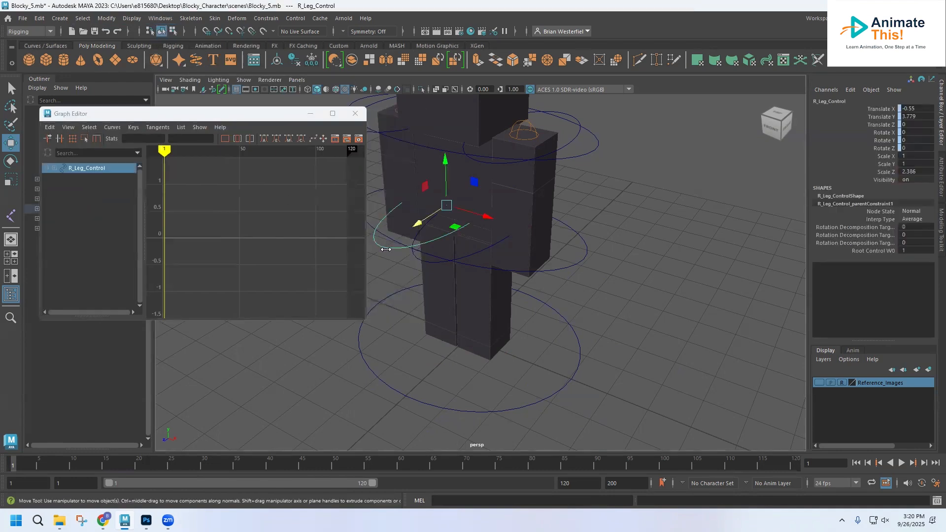
left_click(423, 260)
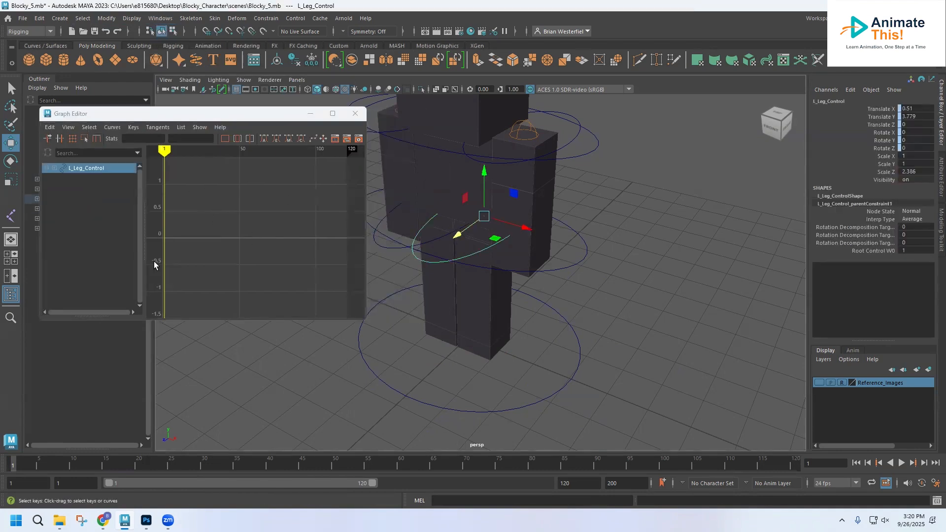
left_click(576, 263)
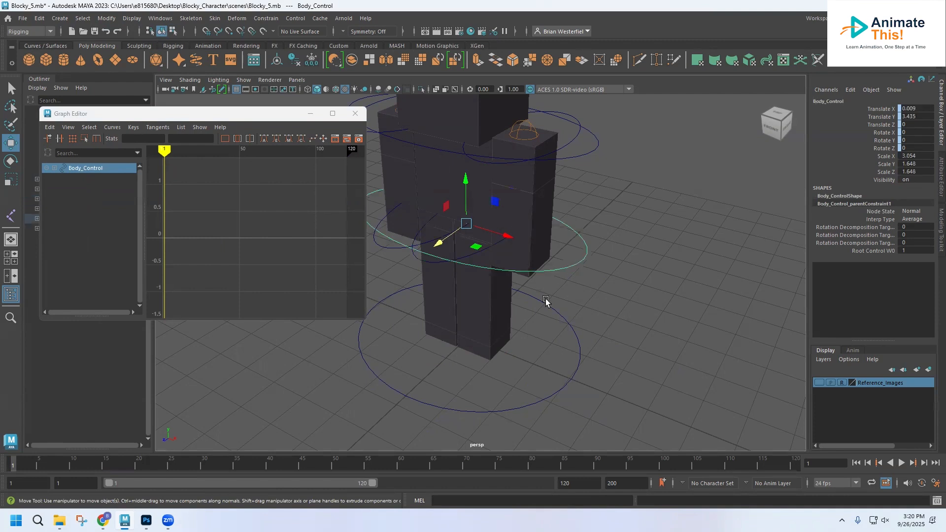
left_click(362, 350)
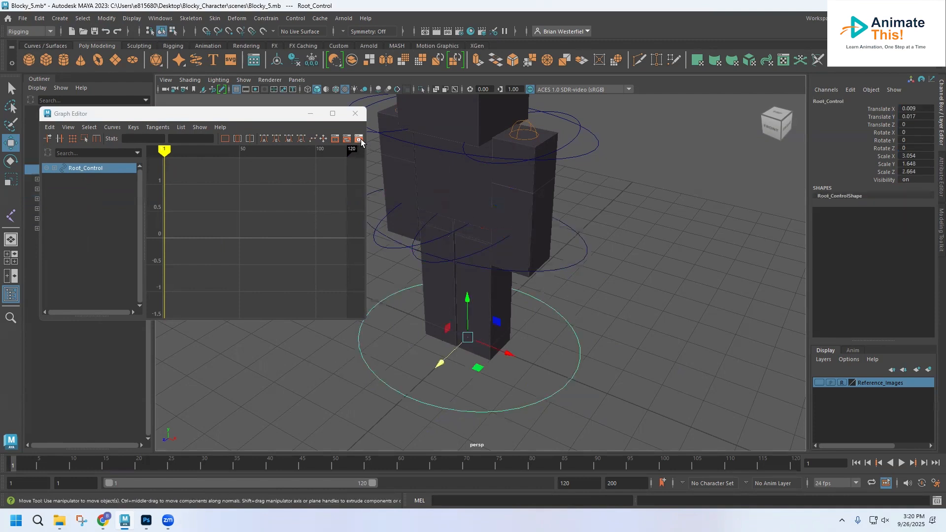
left_click(355, 113)
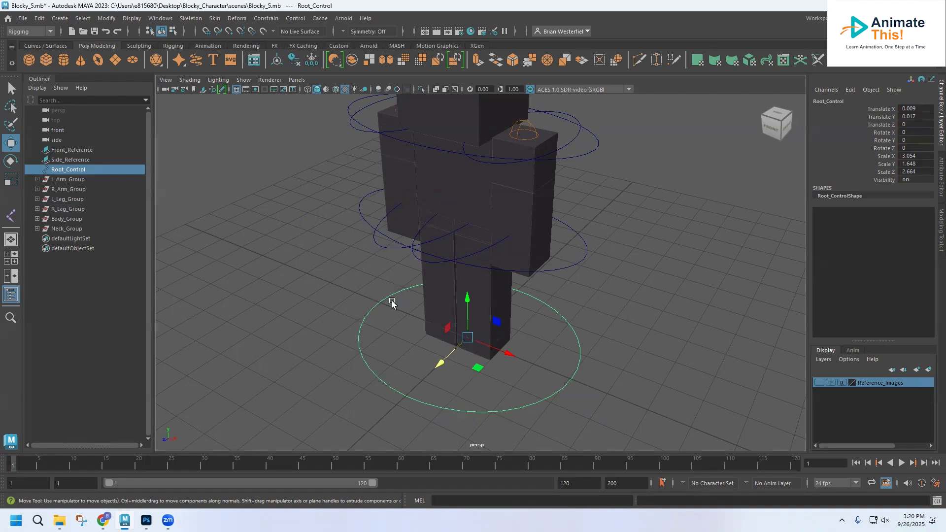
- Save the scene as Blocky_5.mb in the scenes folder, replacing the existing file, and save the scene once more
scroll(446, 223, "down", 1)
left_click_drag(451, 224, 422, 274, "alt")
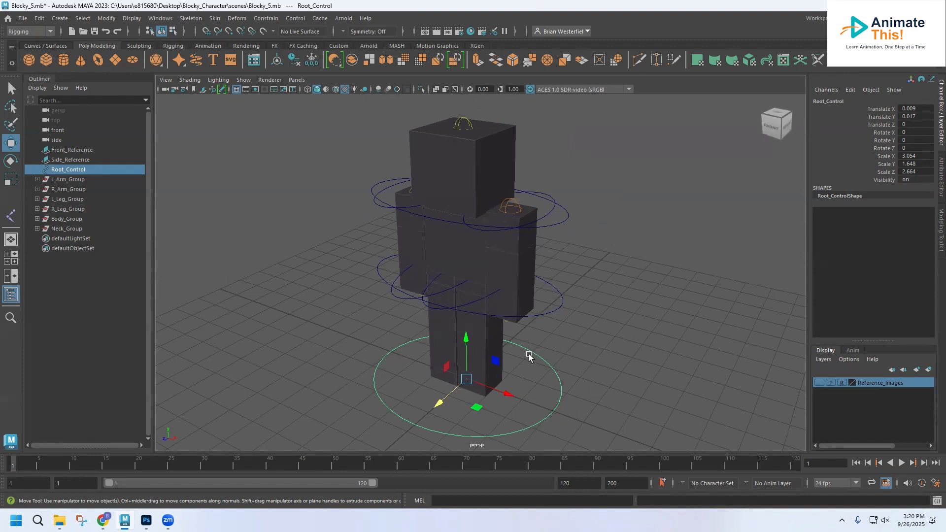
left_click(27, 20)
left_click(67, 70)
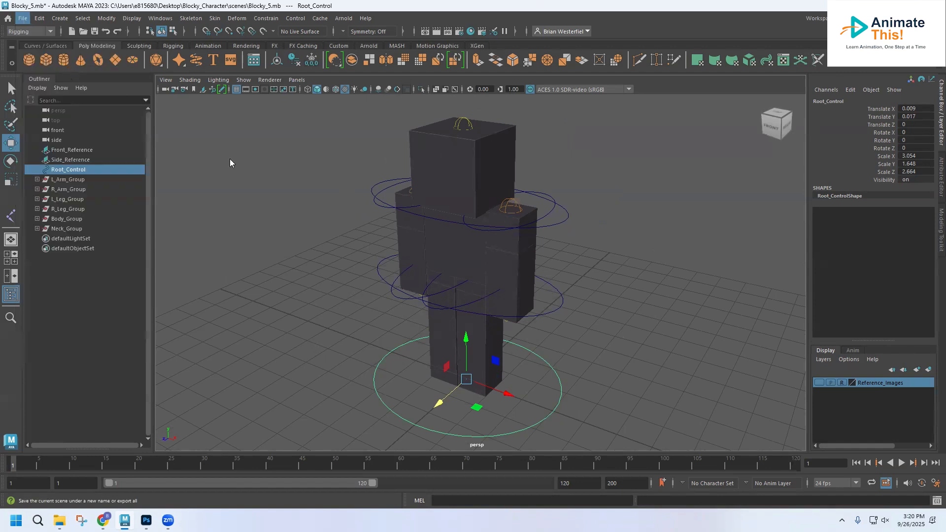
left_click(275, 169)
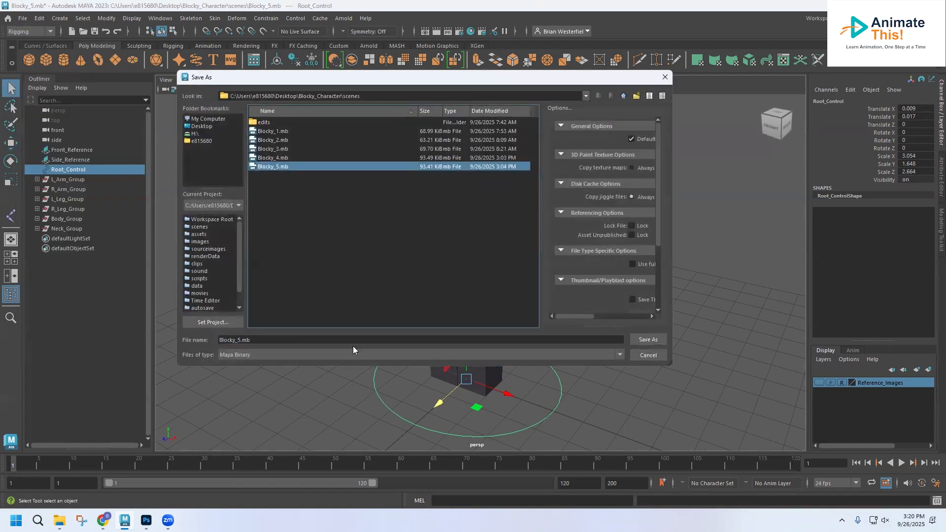
left_click(642, 341)
left_click(413, 241)
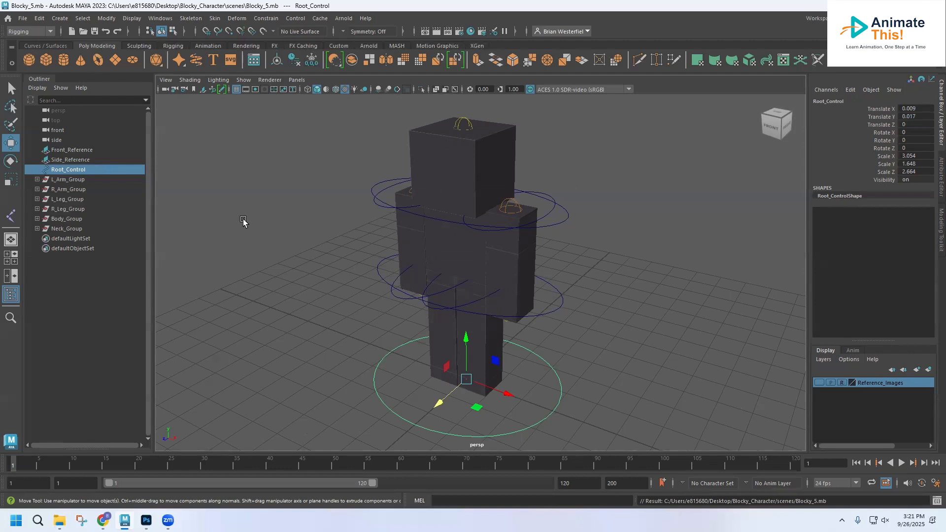
left_click(23, 18)
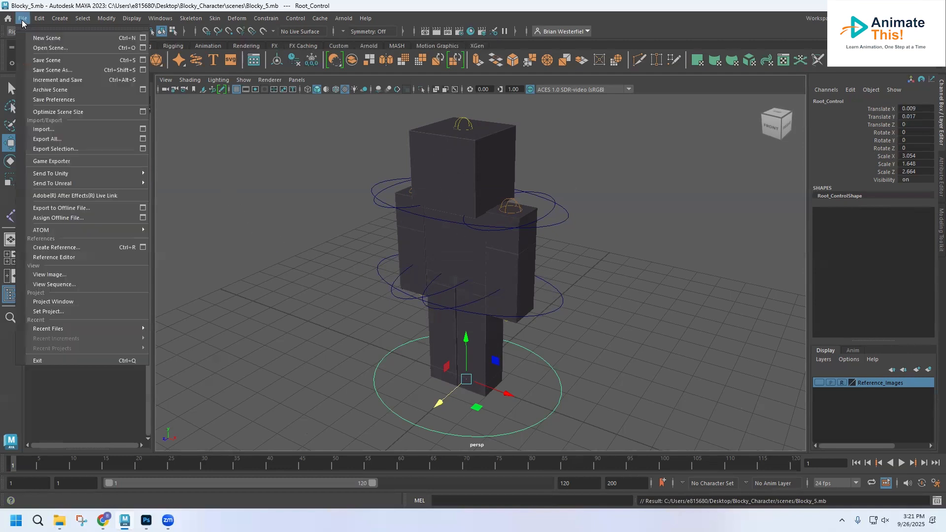
left_click(55, 60)
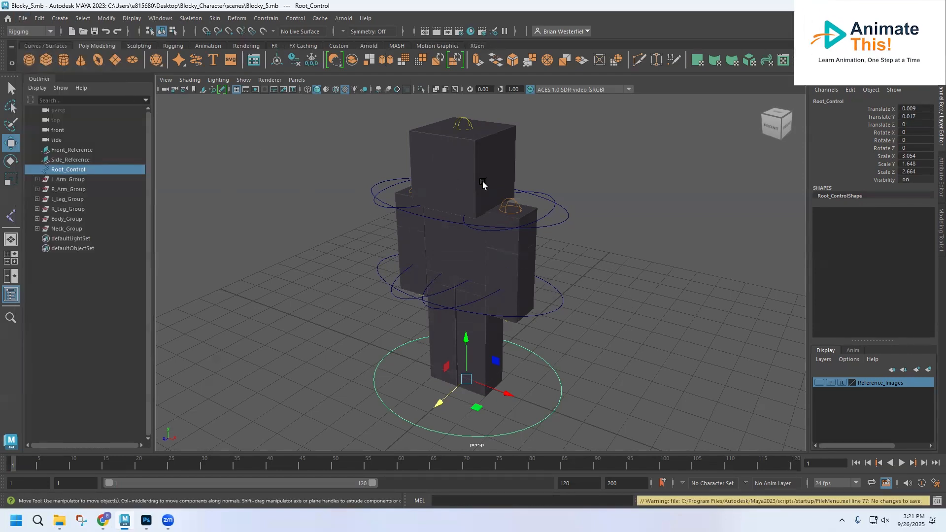